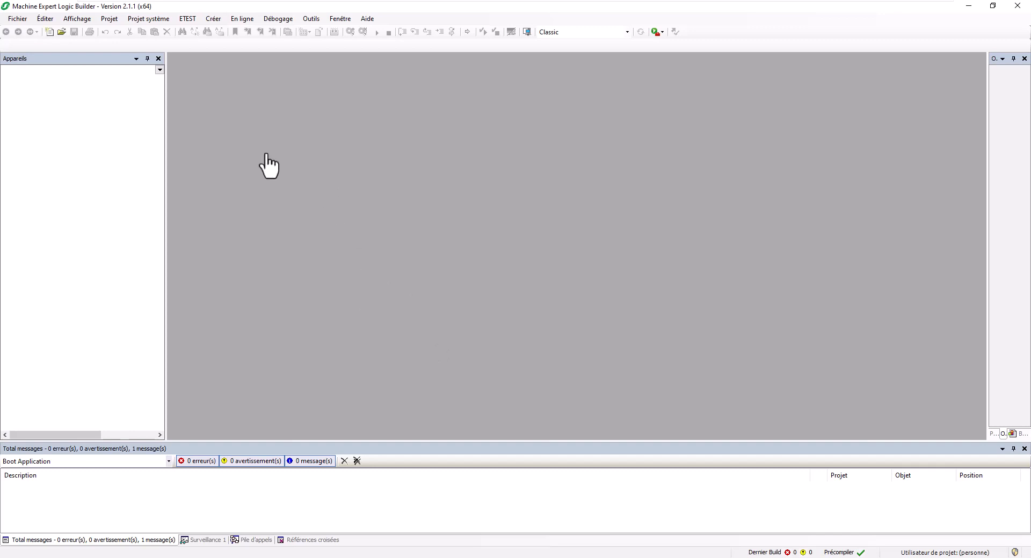
Start a new project with the TM262M15MESS8T controller, named 'ME V2.1.1 - M262 - EIP - TM3NCEIP'.
click(20, 18)
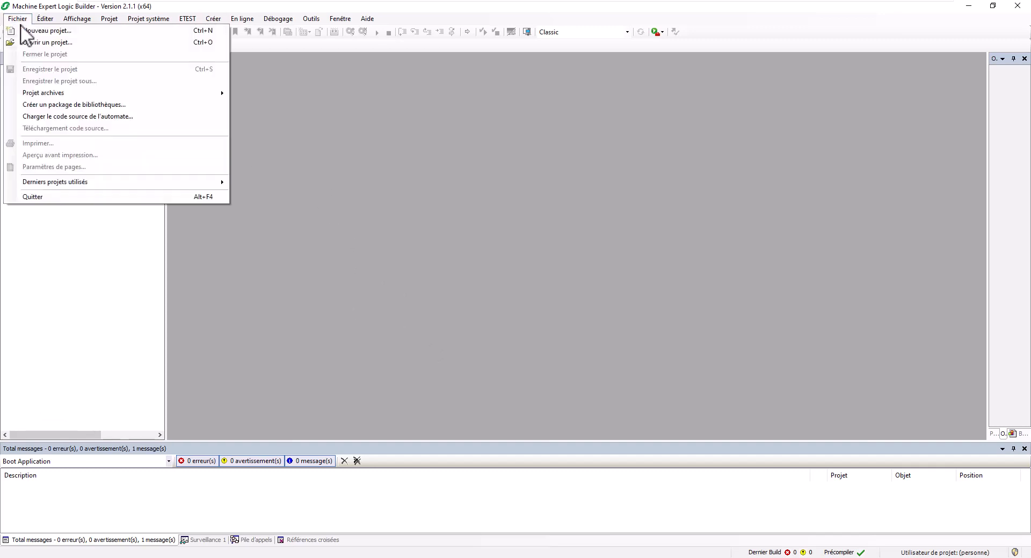
click(22, 30)
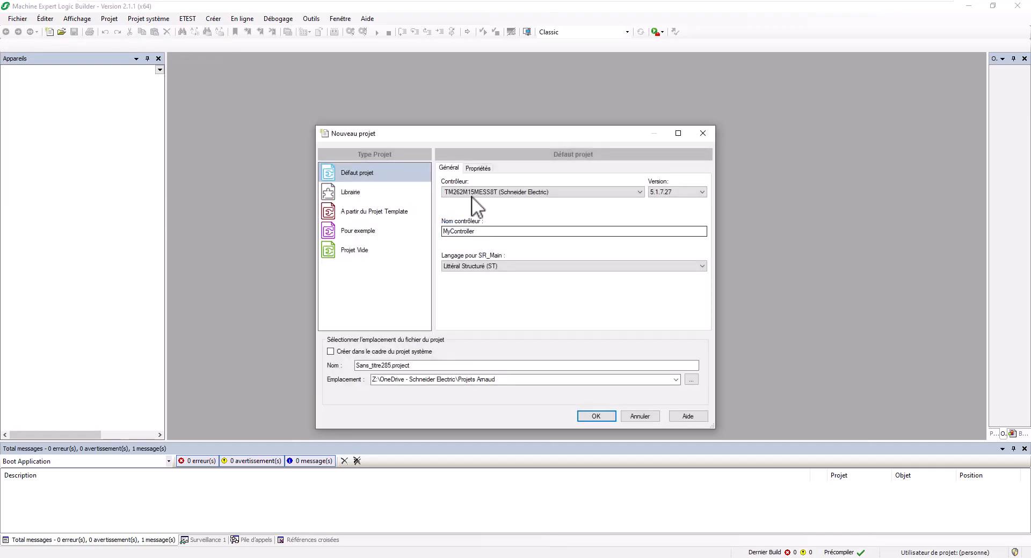
click(475, 192)
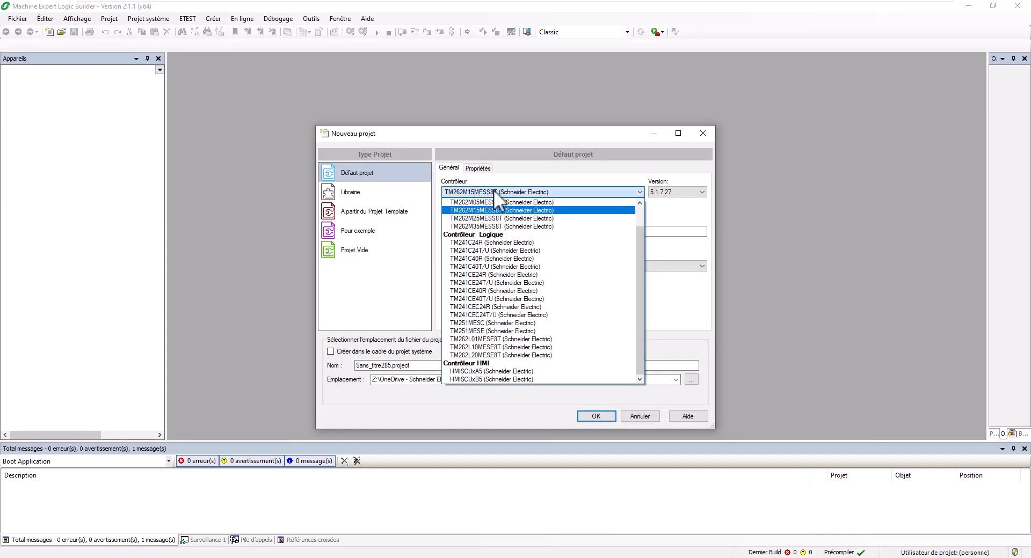
click(494, 189)
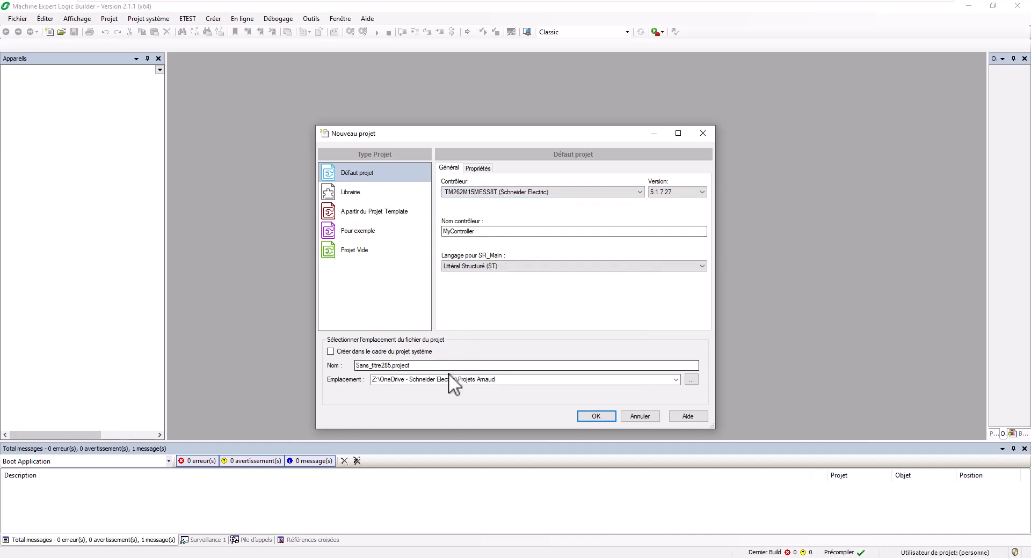
drag(393, 370, 311, 361)
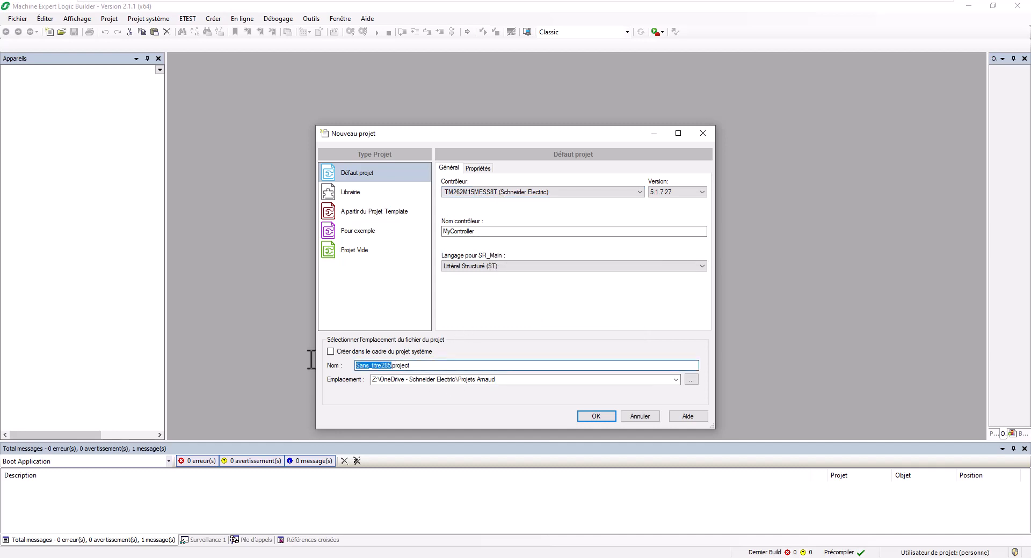
key(BackSpace)
text(ME V2.1.1 -)
text(M262 - )
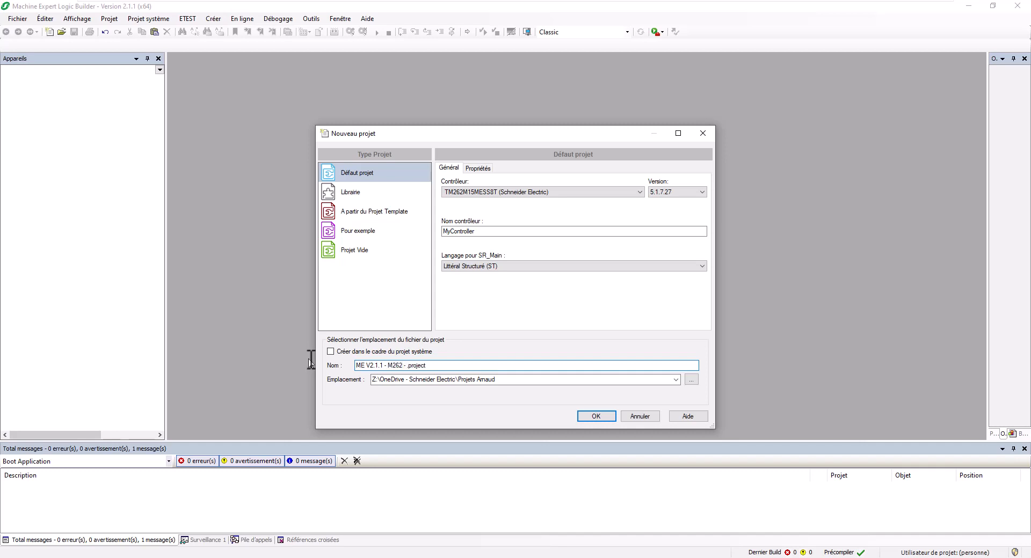
text(EIP - TM3NCEIP.)
click(591, 416)
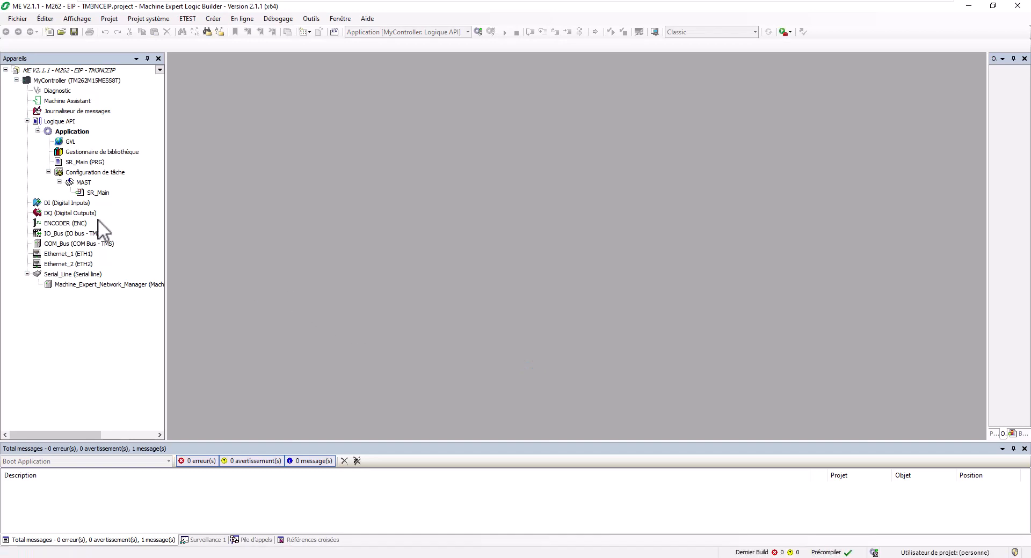
Set Ethernet_1 to IP 192.168.0.62, mask 255.255.255.0, and activate SNMP, WebVisualisation and Modbus.
click(68, 253)
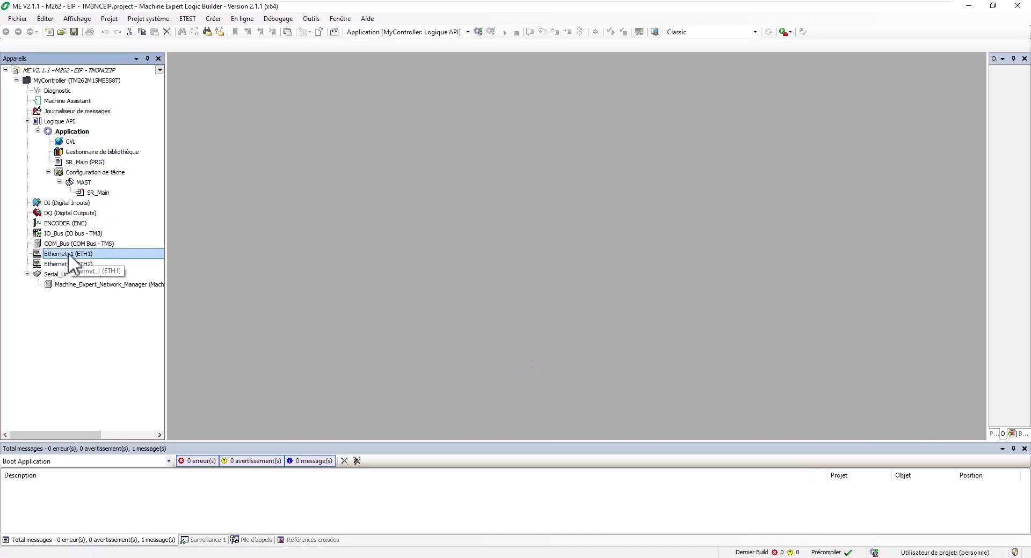
double_click(69, 253)
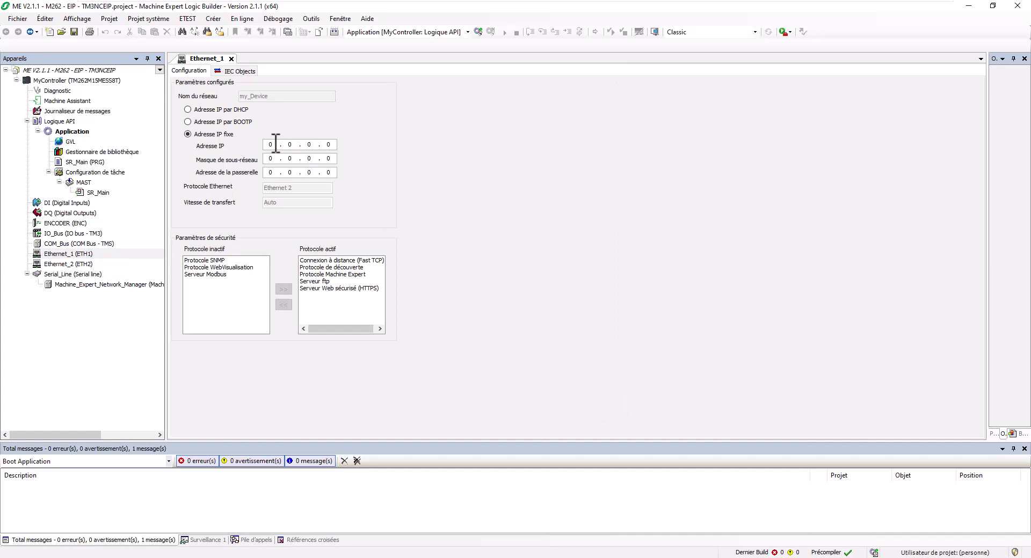
text(192 . 1)
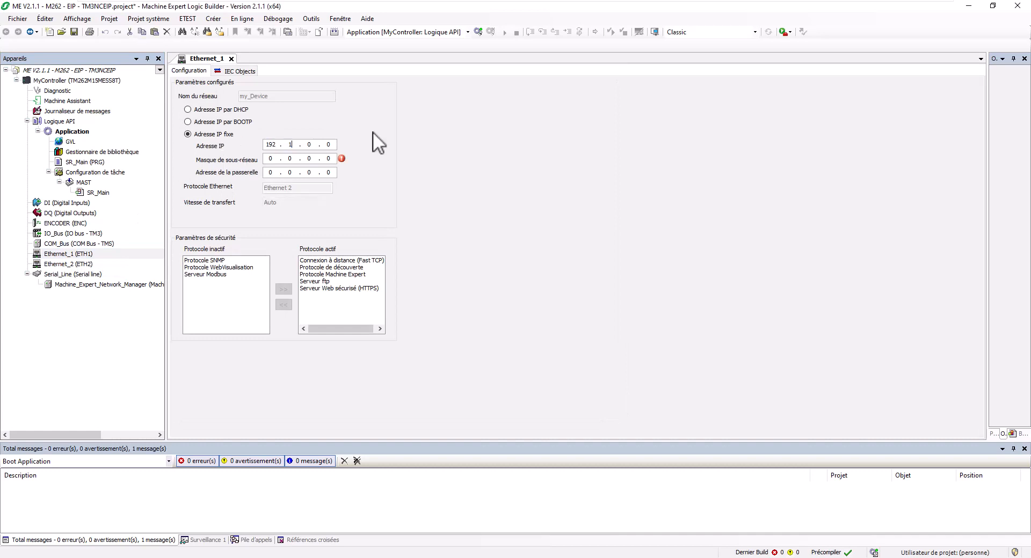
text(68 . 0 . 62)
key(Tab)
text(255.255.255.)
click(214, 261)
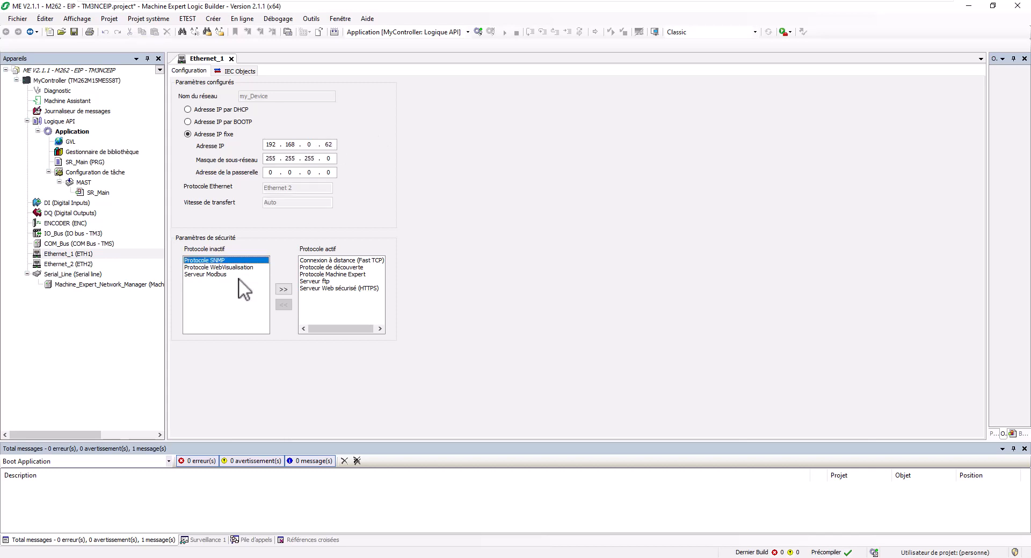
shift+click(237, 274)
click(282, 288)
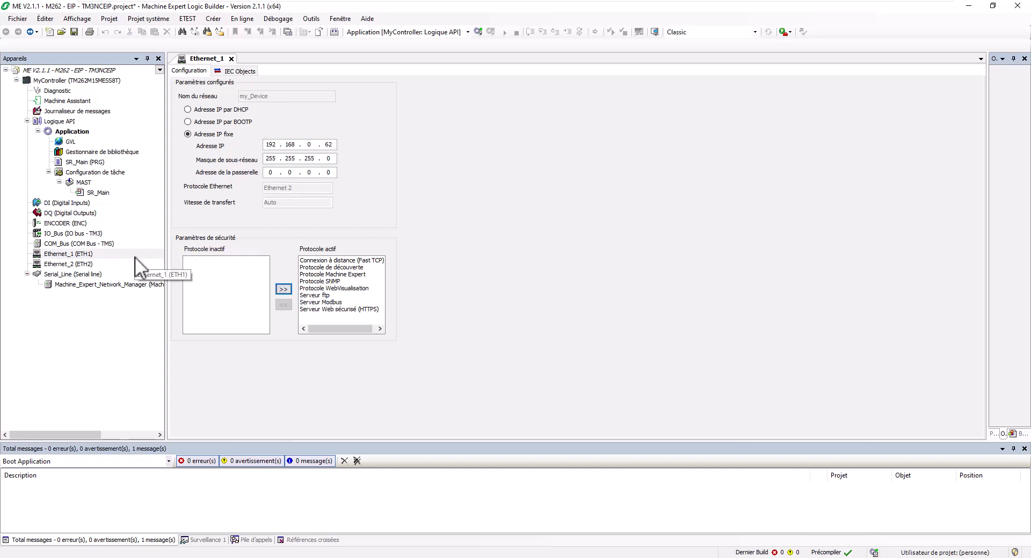
Give Ethernet_2 IP 192.168.1.1, mask 255.255.255.0, and move SNMP, WebVisualisation and Modbus to active.
double_click(81, 265)
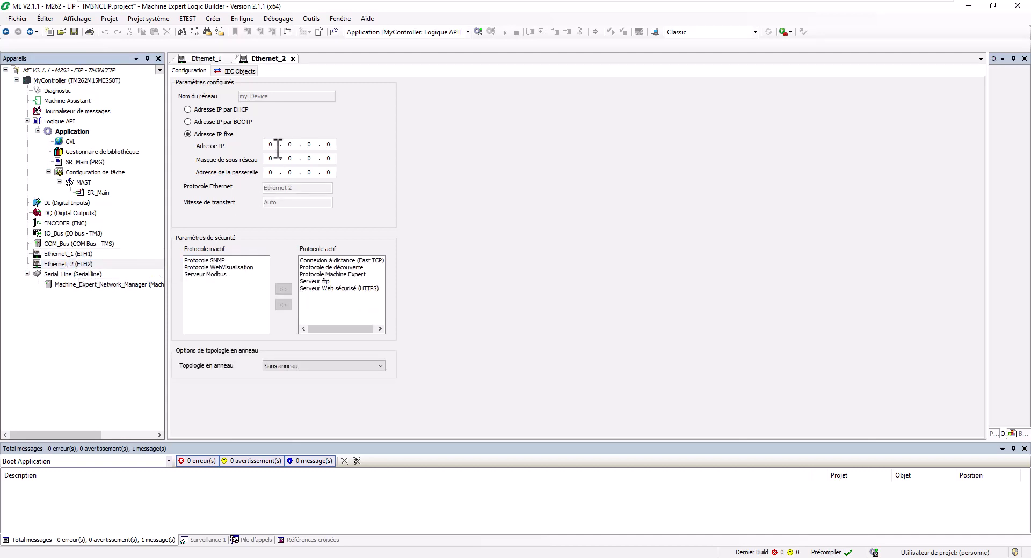
text(192 . 168 . 1 . 1)
key(Tab)
text(255 . 255 . 255)
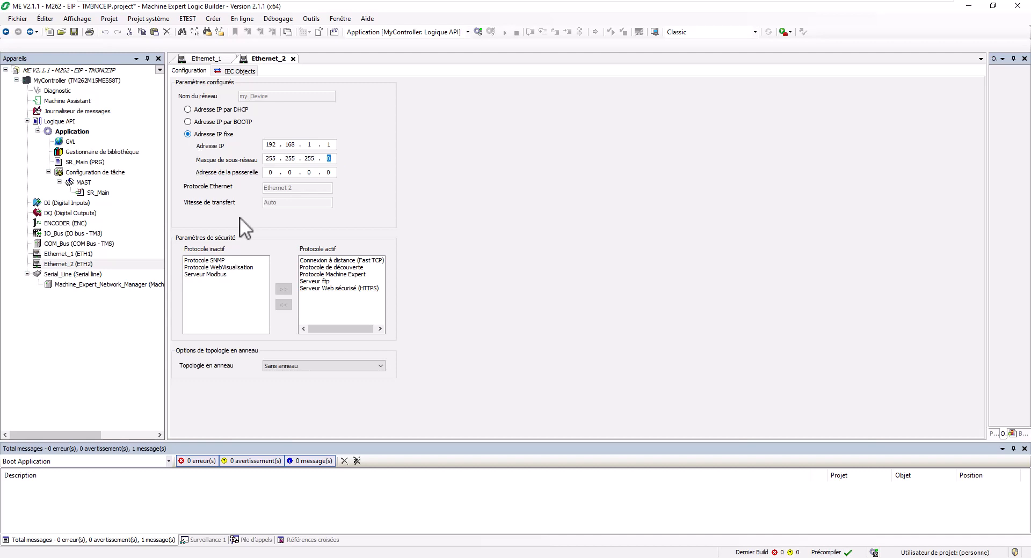
click(233, 262)
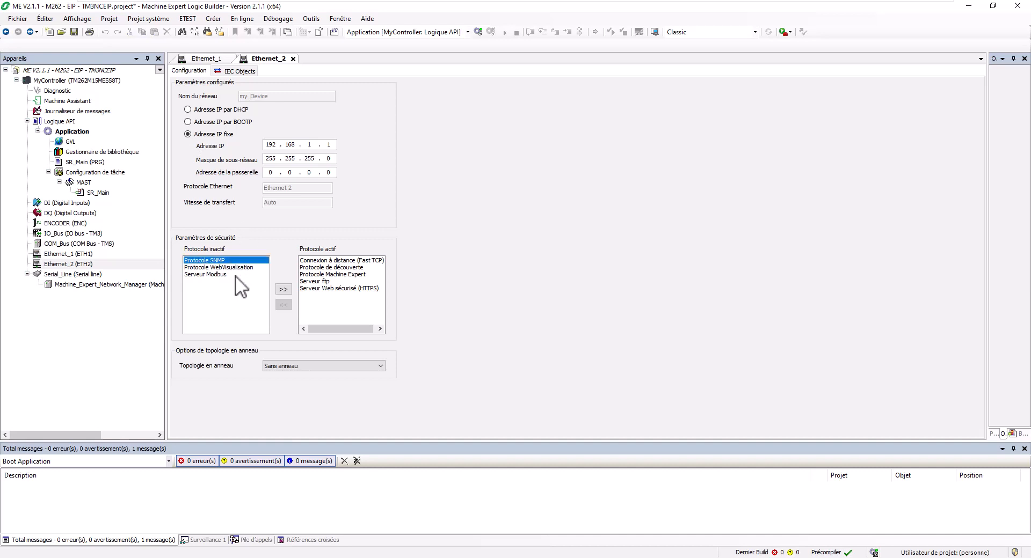
shift+click(235, 275)
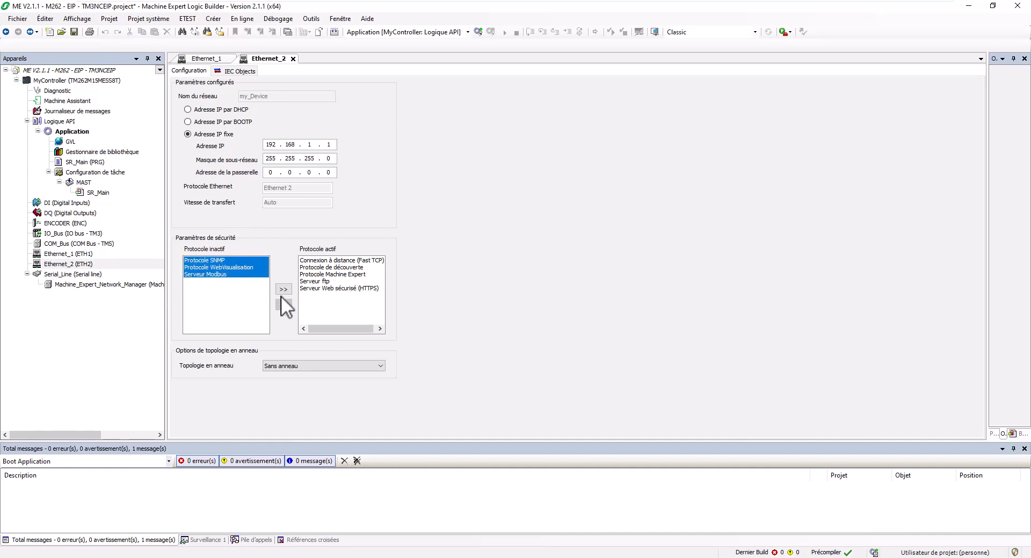
click(284, 288)
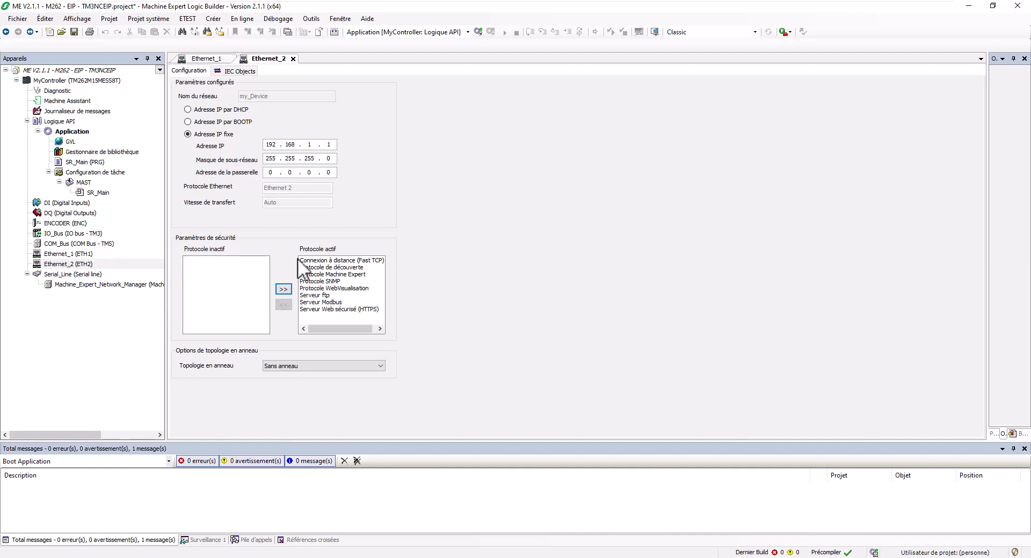
Add an EtherNet/IP scanner under Ethernet_2 with a TM3BCEIP bus coupler beneath it.
right_click(77, 263)
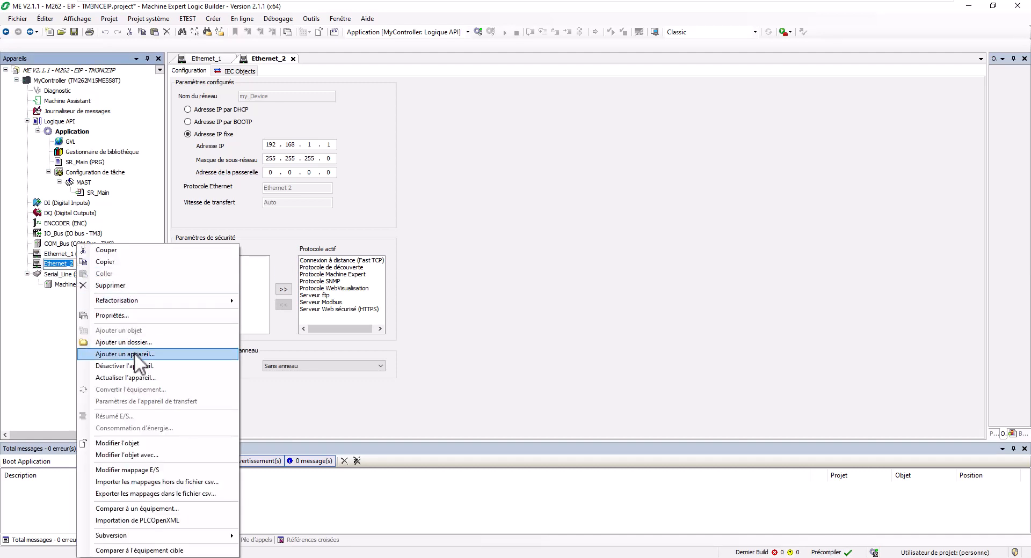
click(134, 353)
click(439, 210)
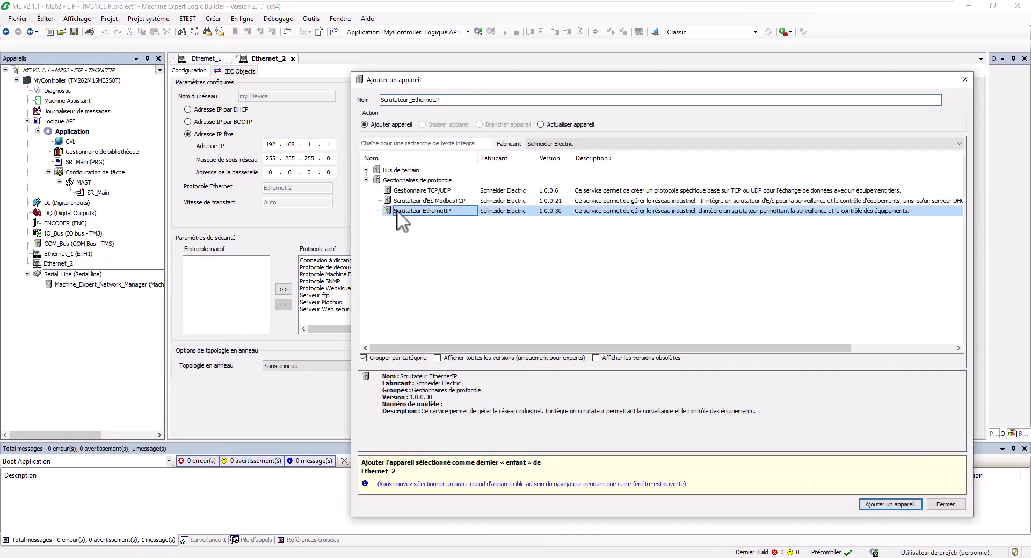
click(880, 505)
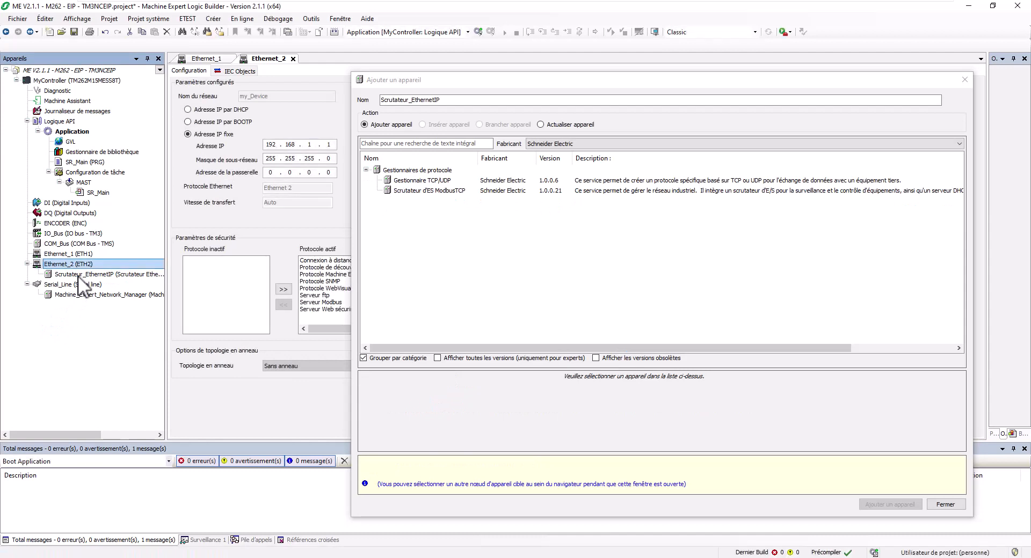
click(79, 274)
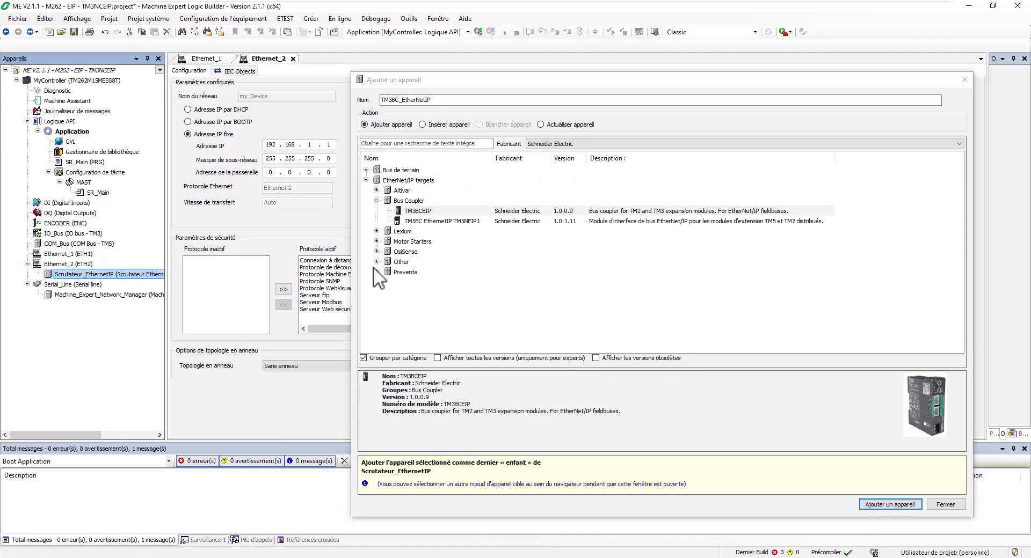
click(415, 210)
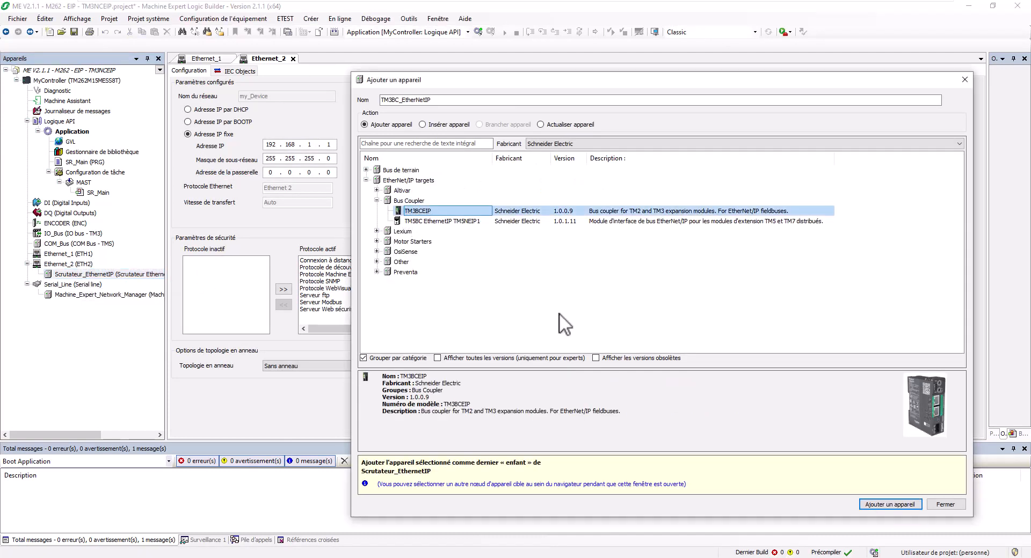
click(885, 505)
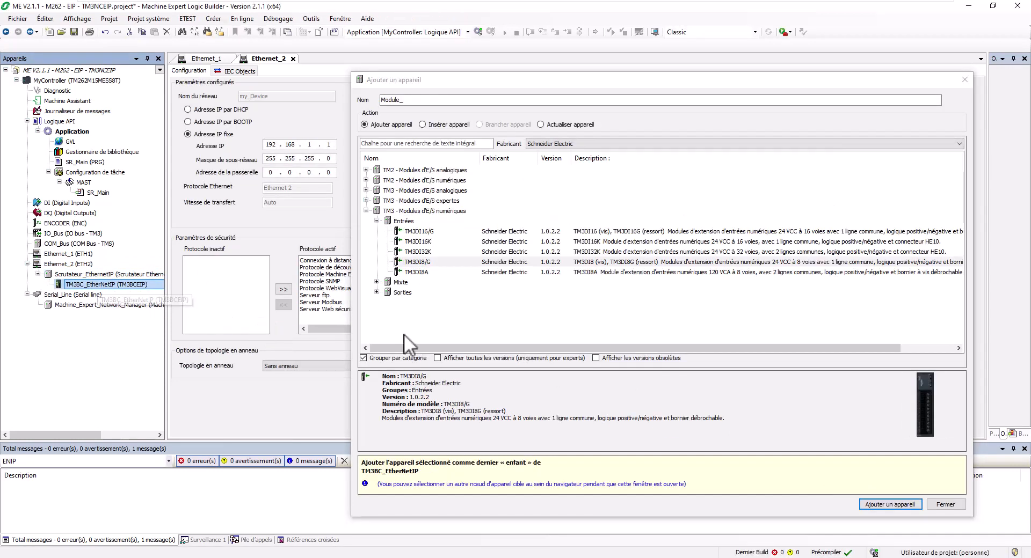
Search the catalogue and add TM3DM8R/G and TM3AQ2/G modules to the coupler.
click(416, 144)
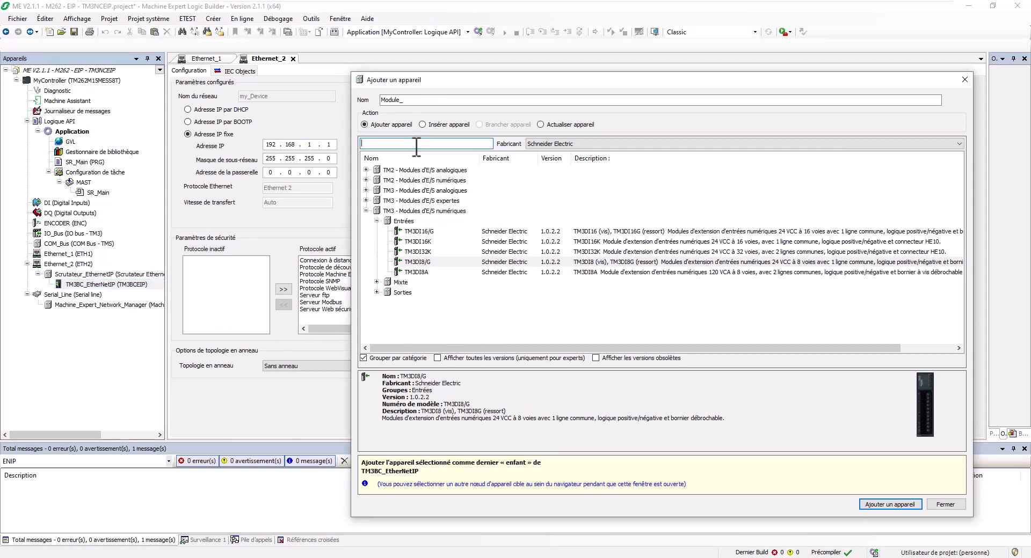
text(dm8)
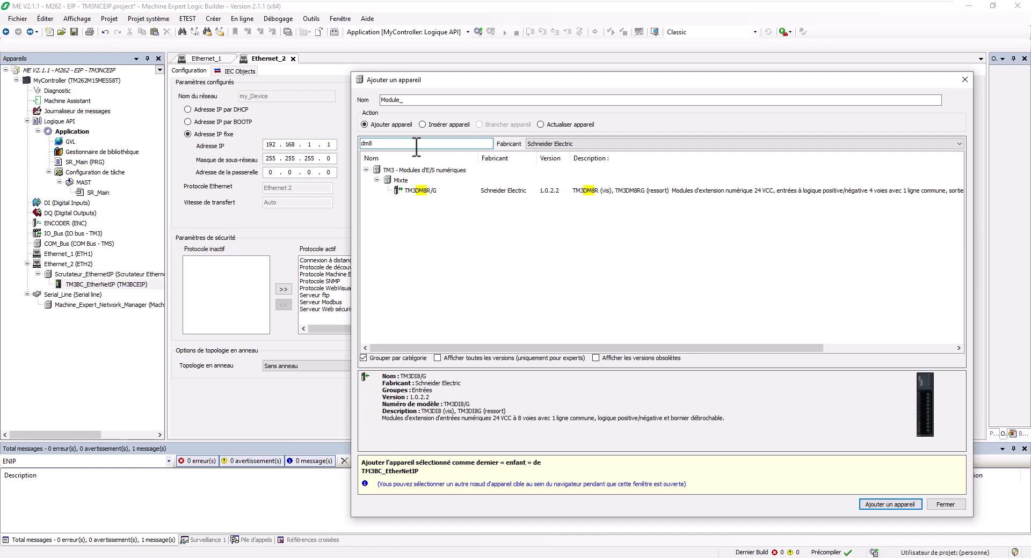
click(434, 190)
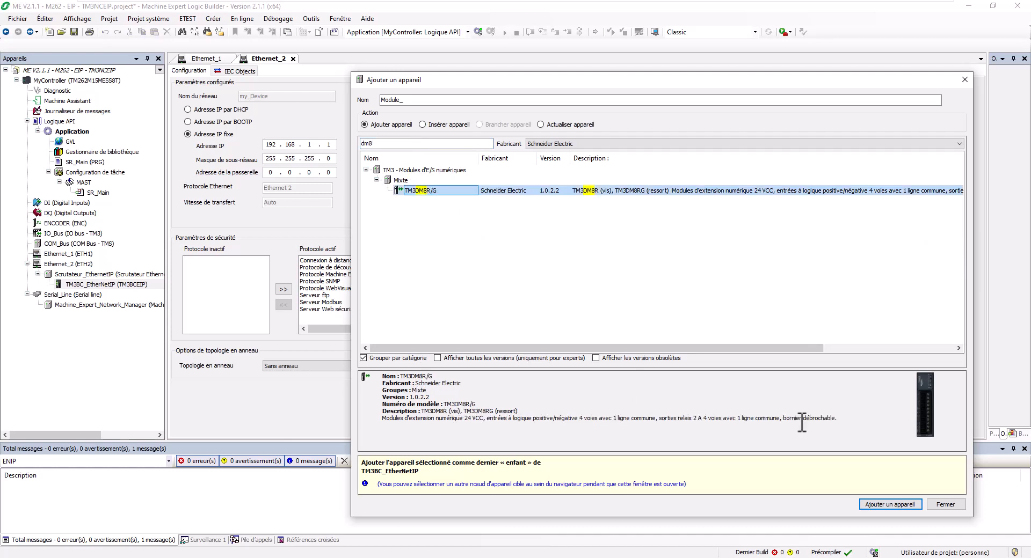
click(891, 505)
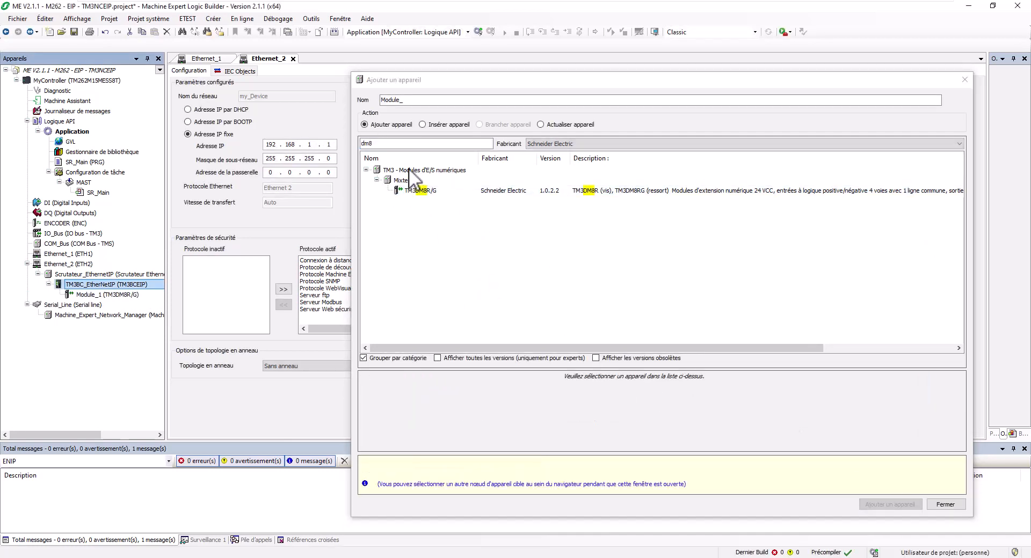
click(391, 142)
text(aq2)
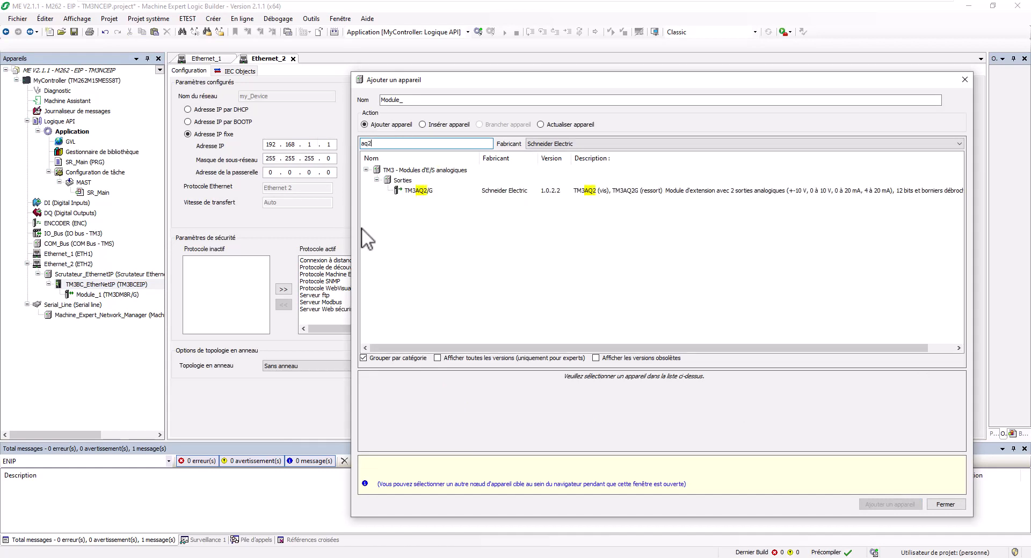
click(424, 192)
click(884, 505)
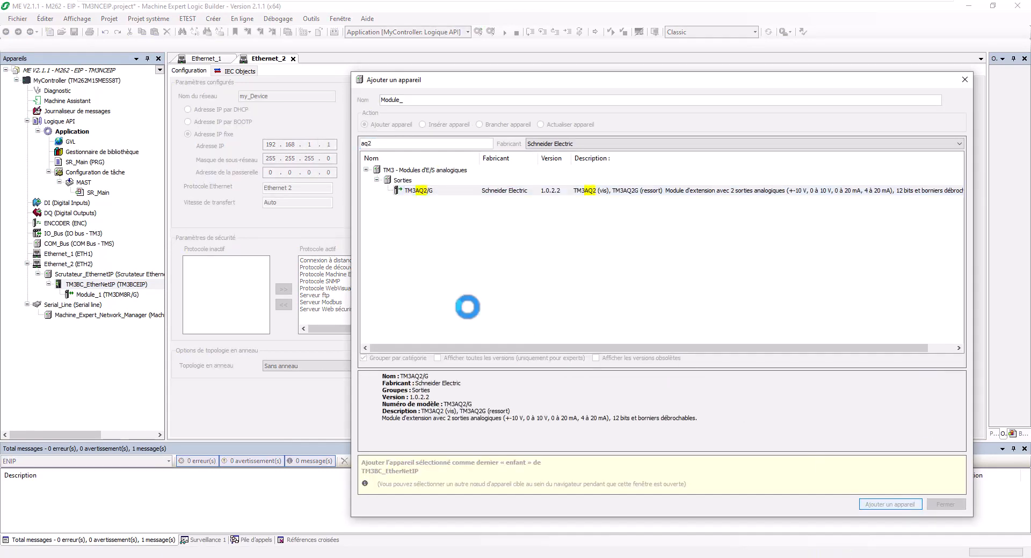
Select the EtherNet/IP scanner again and clear the 'aq2' device search.
click(85, 274)
double_click(386, 144)
key(BackSpace)
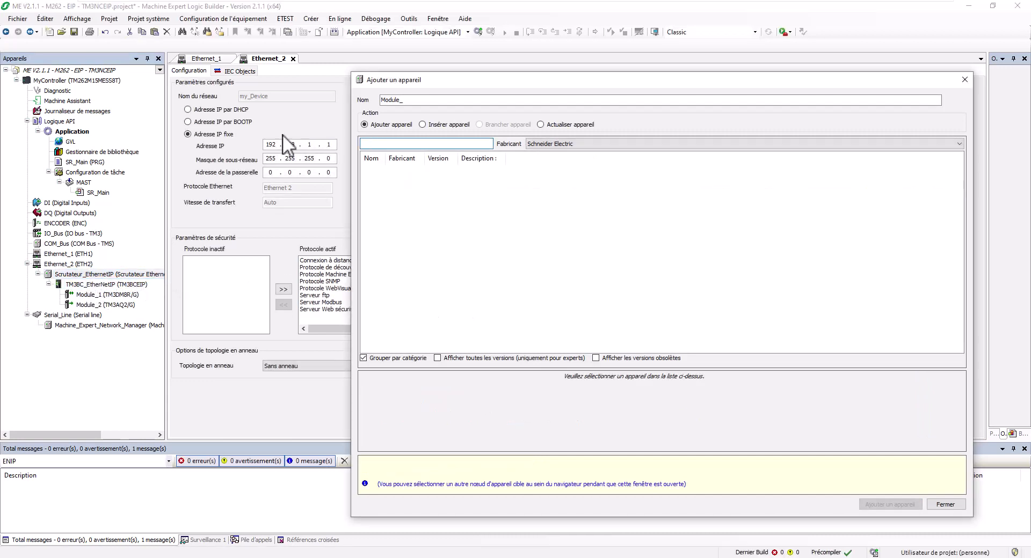
Add a second TM3BCEIP coupler under the scanner and select it.
click(417, 210)
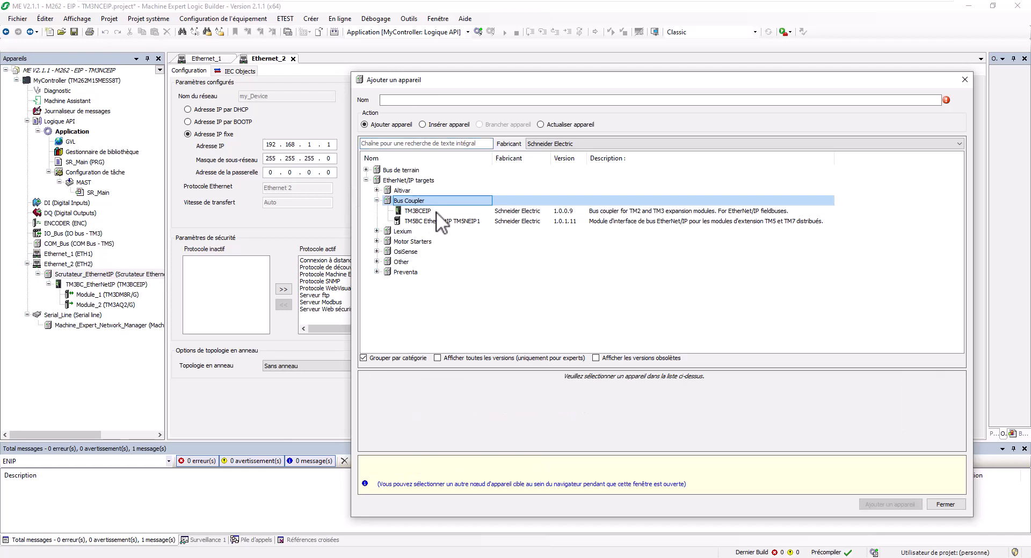
click(892, 505)
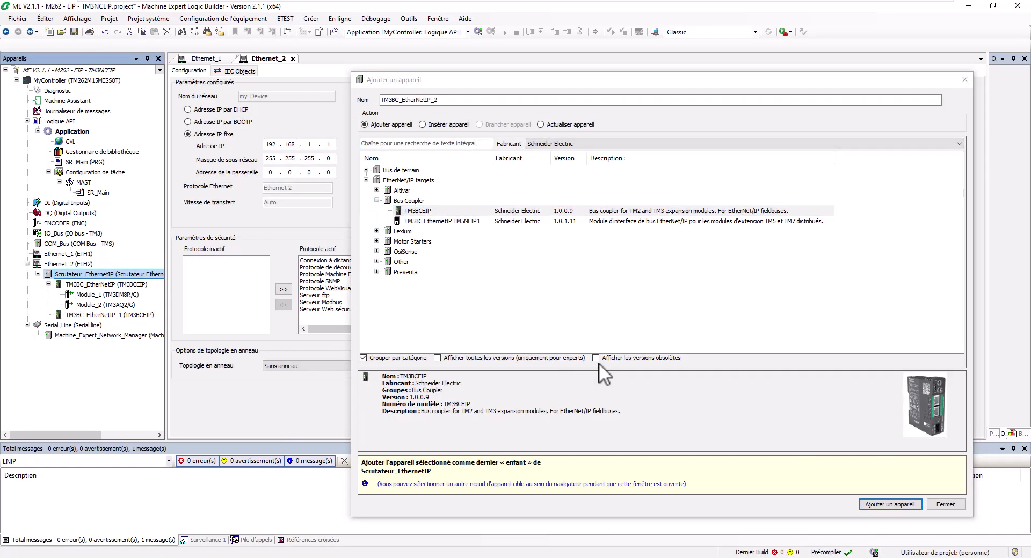
click(83, 315)
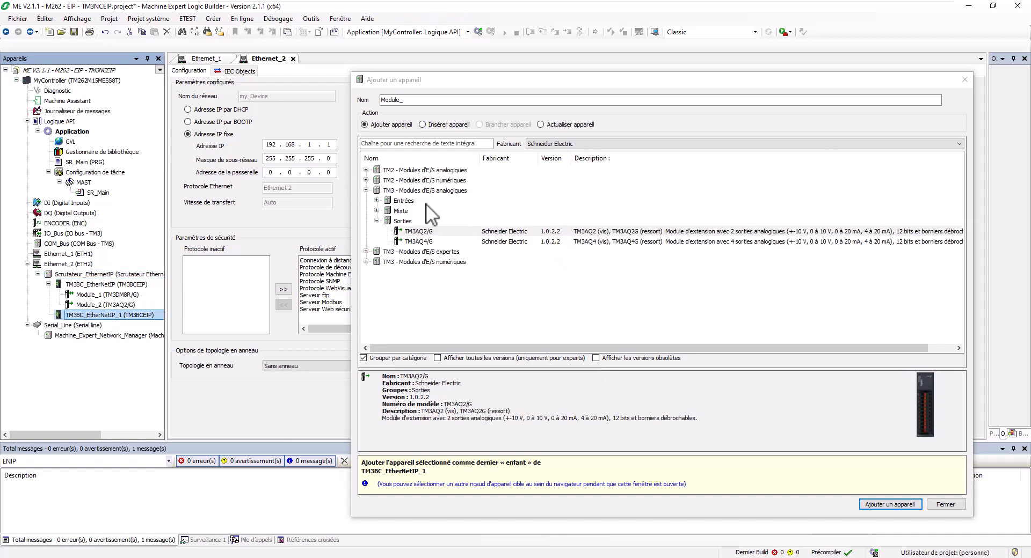
Search 'dq8t' and 'di8' and add TM3DQ8T/G and TM3DI8/G modules to the second coupler.
click(407, 148)
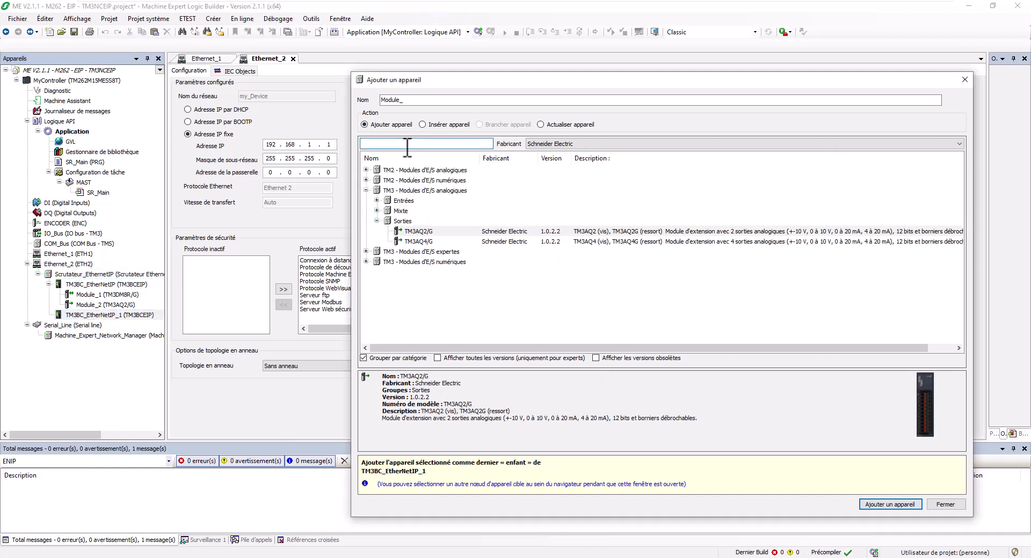
text(dq)
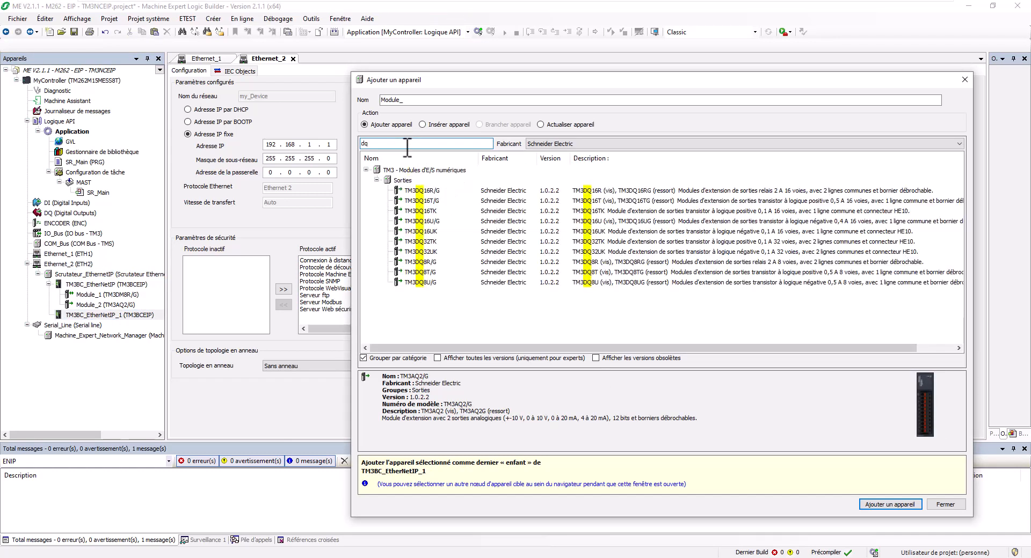
text(8t)
click(416, 185)
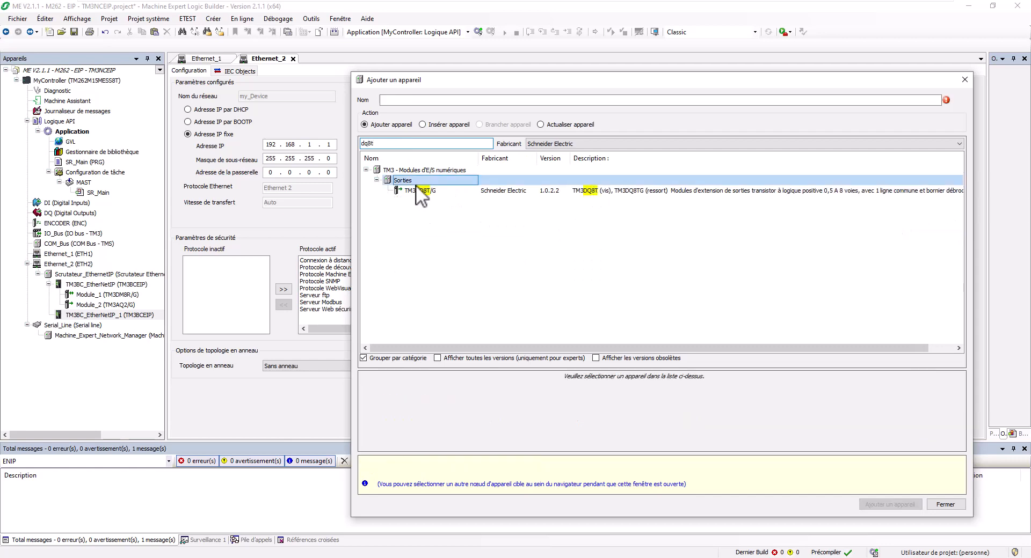
click(476, 191)
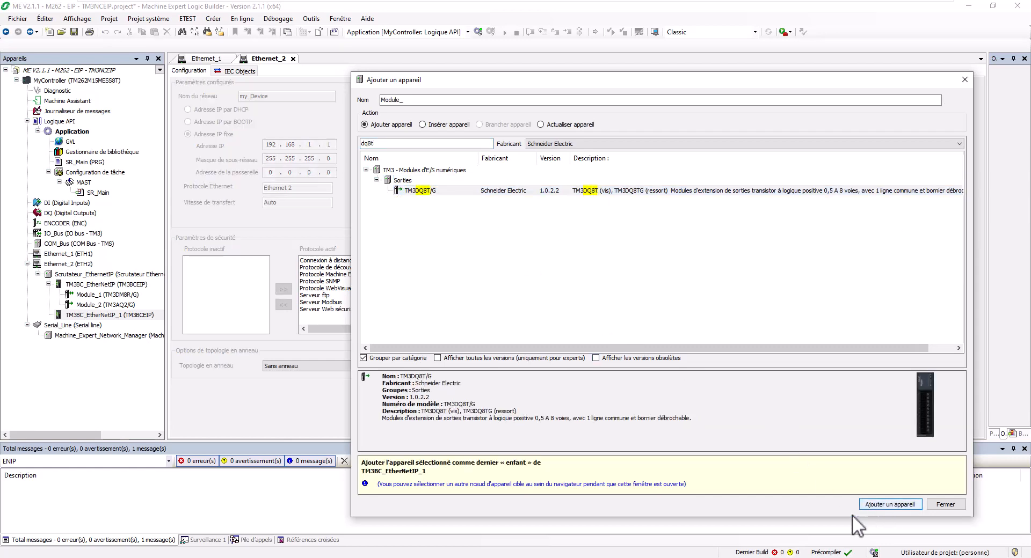
click(881, 505)
click(379, 144)
key(BackSpace)
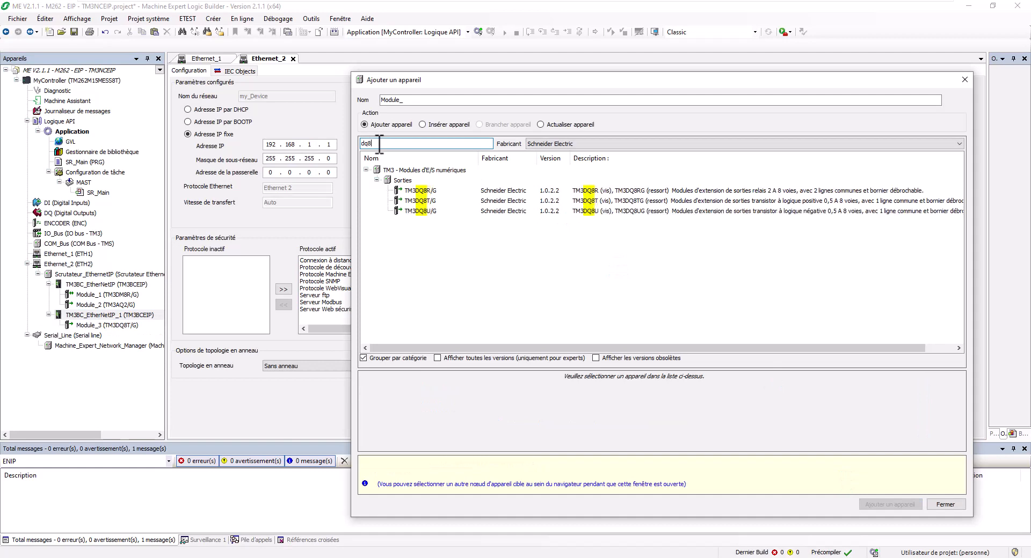
key(BackSpace)
key(BackSpace)
text(i8)
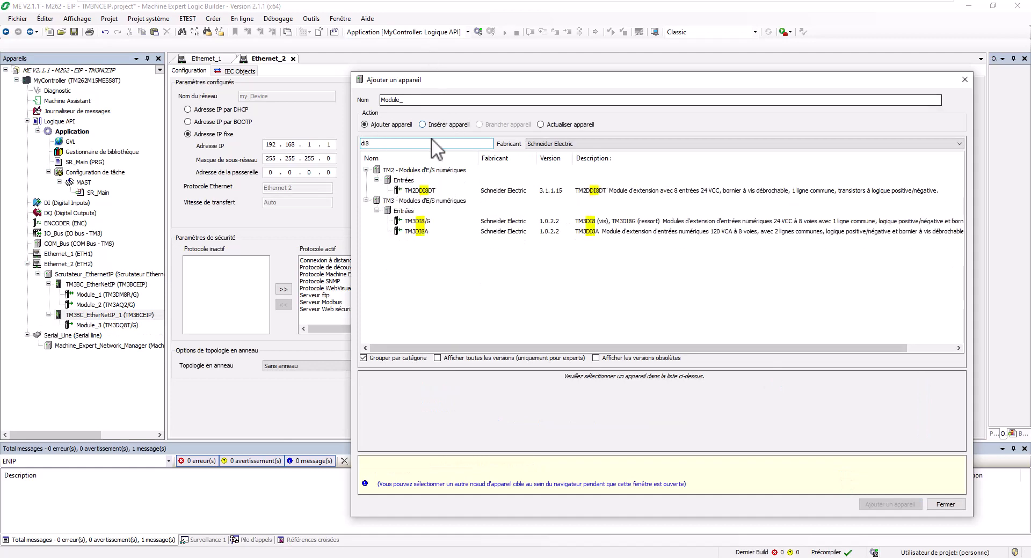
click(422, 222)
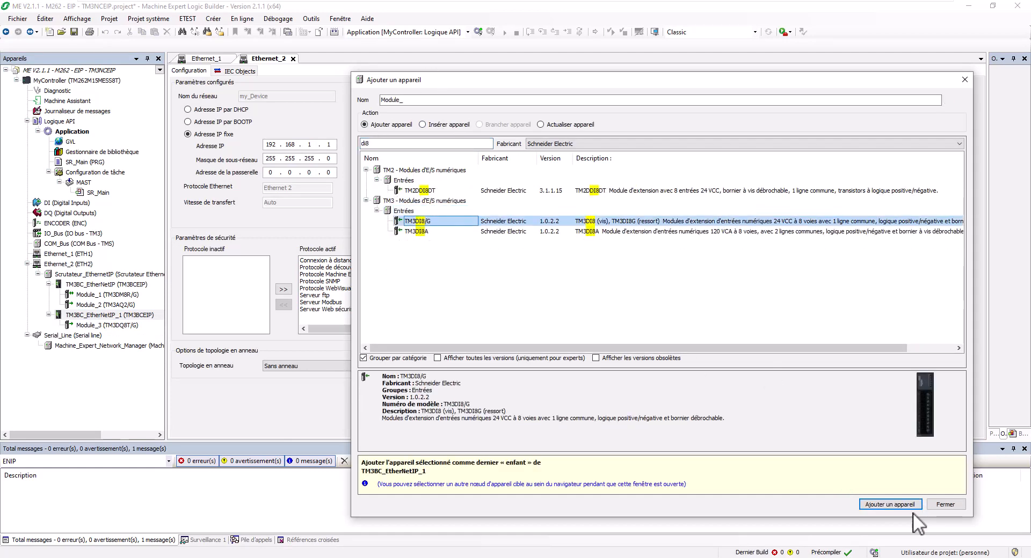
click(891, 506)
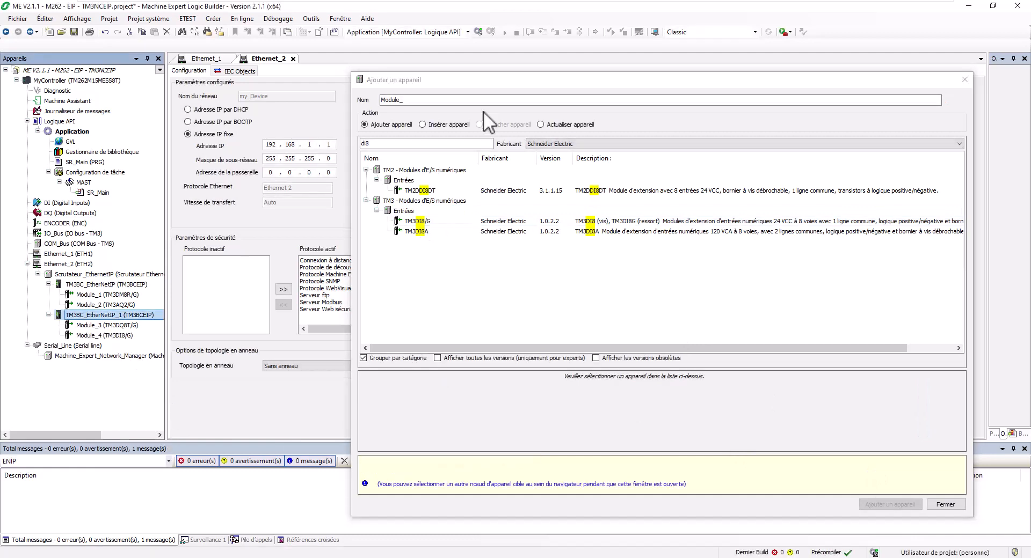
click(965, 81)
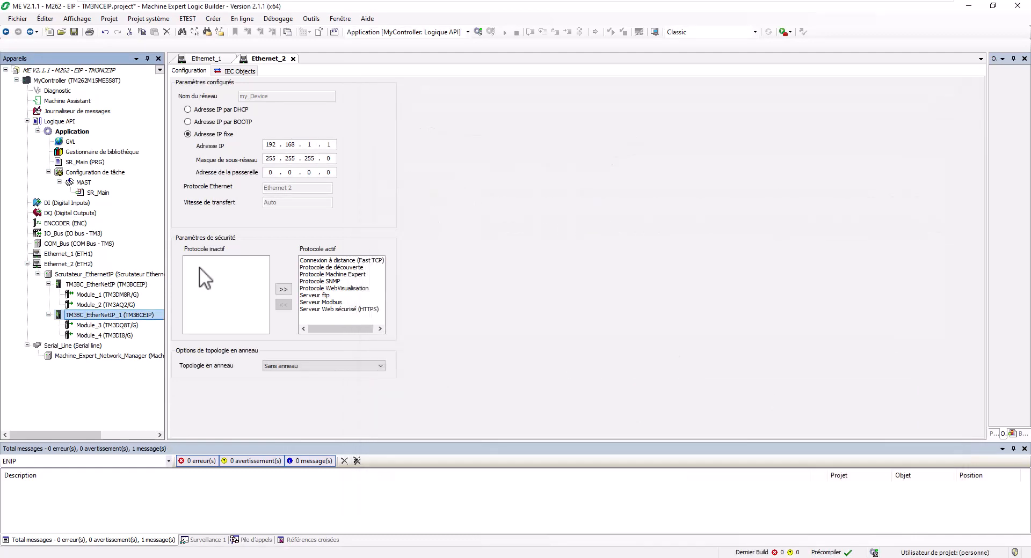
Open TM3BC_EtherNetIP and TM3BC_EtherNetIP_1 settings to see DHCP names TM3BCEIP_001 and TM3BCEIP_002.
double_click(117, 285)
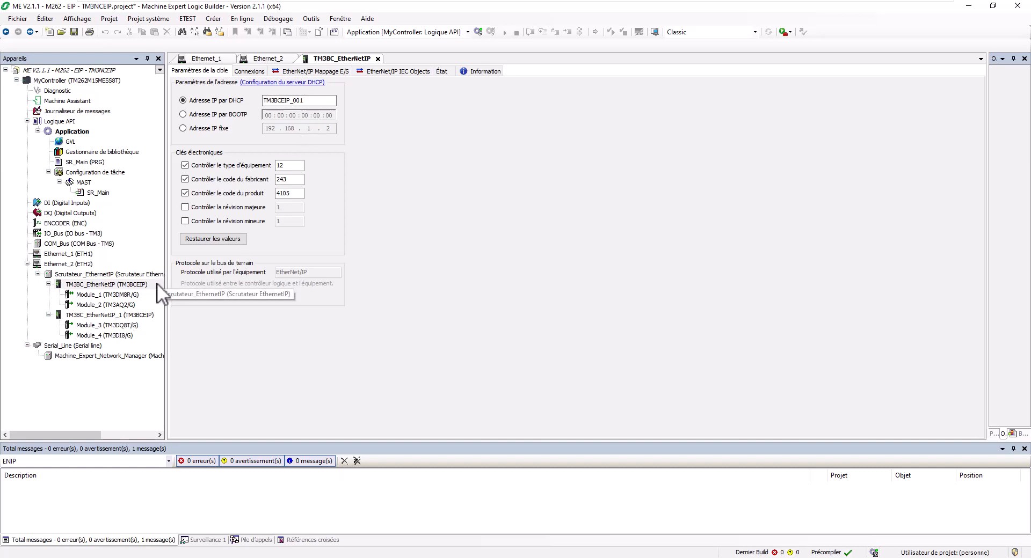
double_click(88, 317)
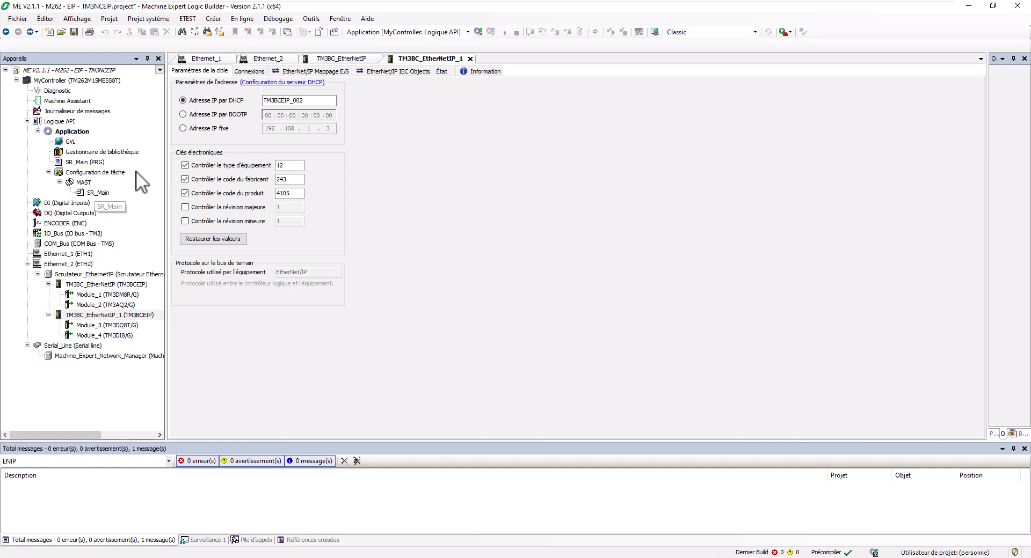
click(59, 80)
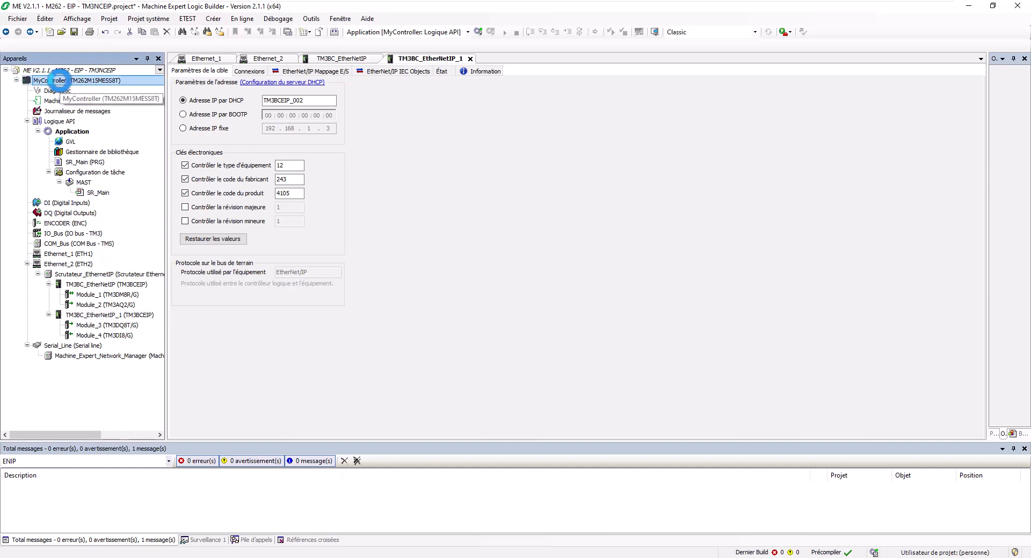
Open MyController's Services Ethernet, Ethernet_2 sub-tab, and start editing the first coupler's DHCP name.
double_click(60, 80)
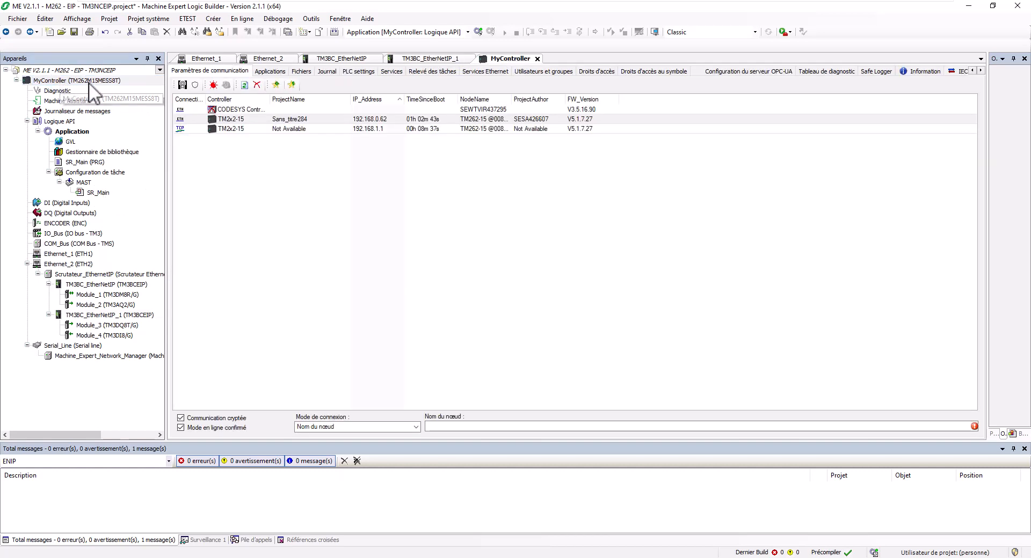
click(472, 73)
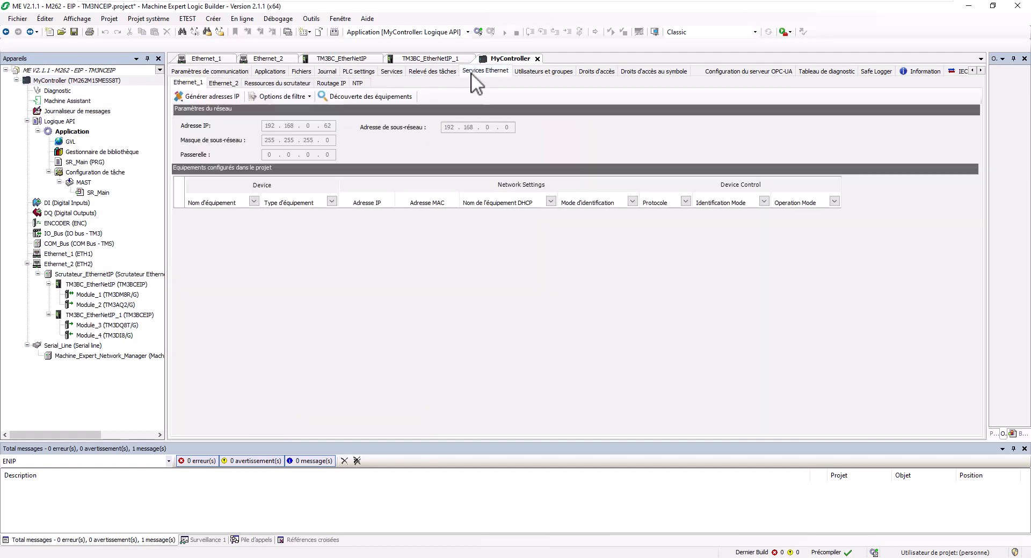
click(232, 82)
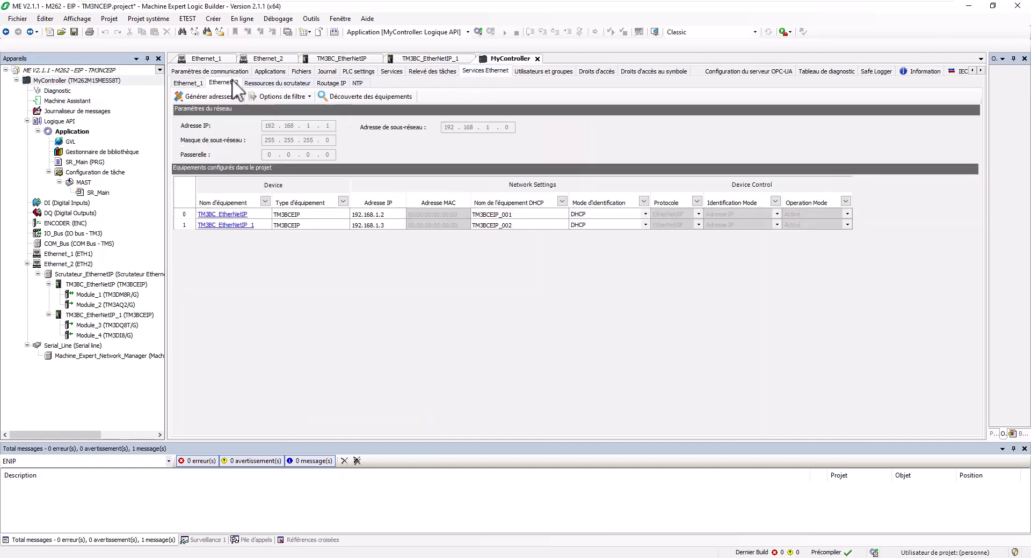
click(515, 217)
click(512, 215)
Rename the couplers' DHCP device names to TM3BCEIP_090 and TM3BCEIP_091.
drag(505, 214, 524, 214)
text(90)
click(508, 225)
drag(503, 225, 539, 222)
text(91)
Enable Mode Expert in the filter options to show subnet mask and gateway columns.
click(277, 97)
click(283, 111)
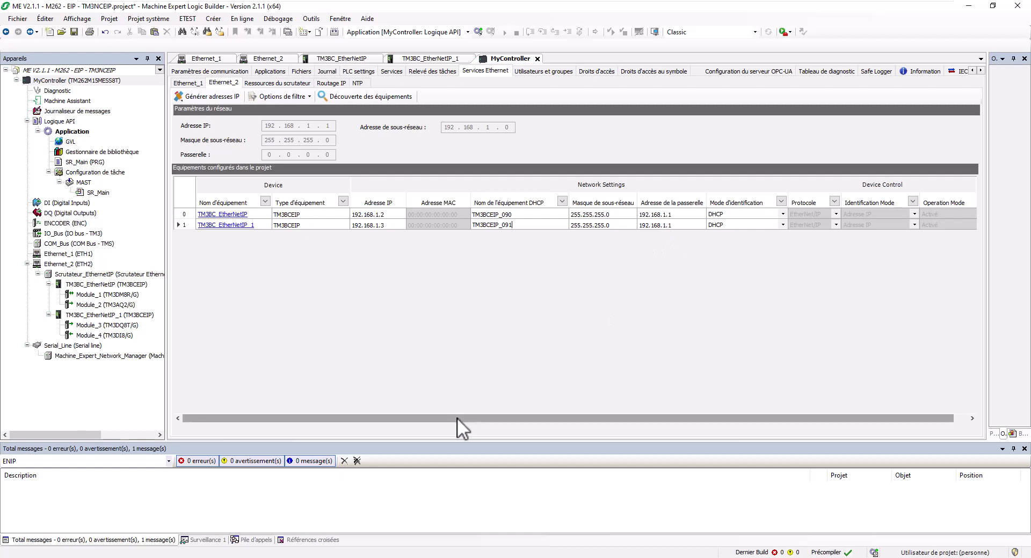
drag(456, 418, 469, 286)
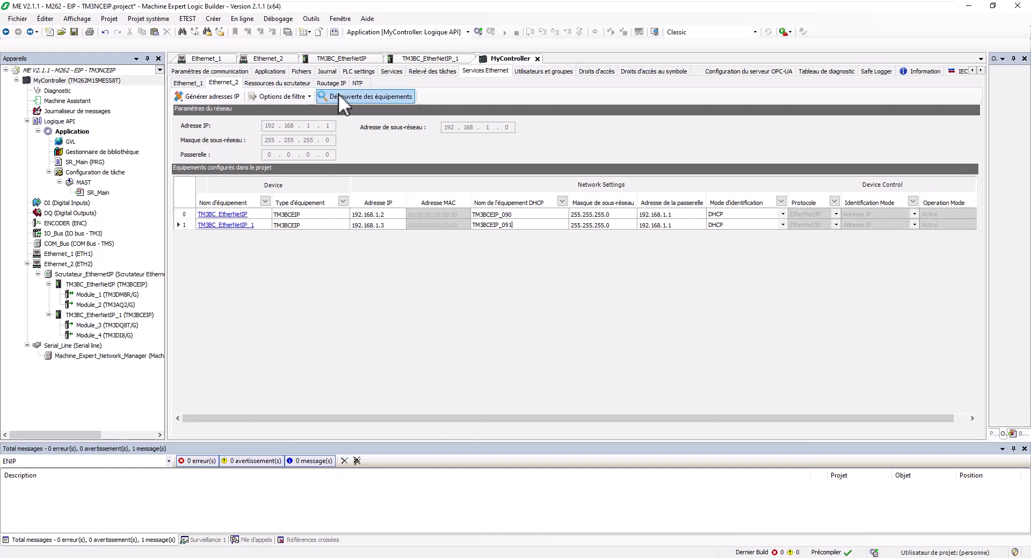
Compile the project with the Compiler (F11) button, yielding 0 errors and 4 warnings.
click(334, 34)
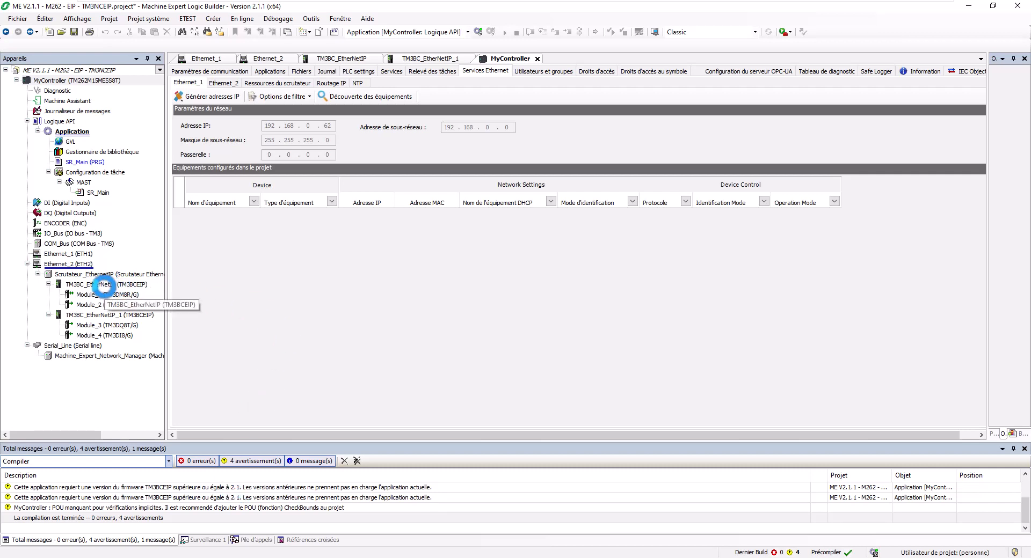
Review both couplers' settings, then return to the controller's Ethernet_2 device table.
double_click(91, 285)
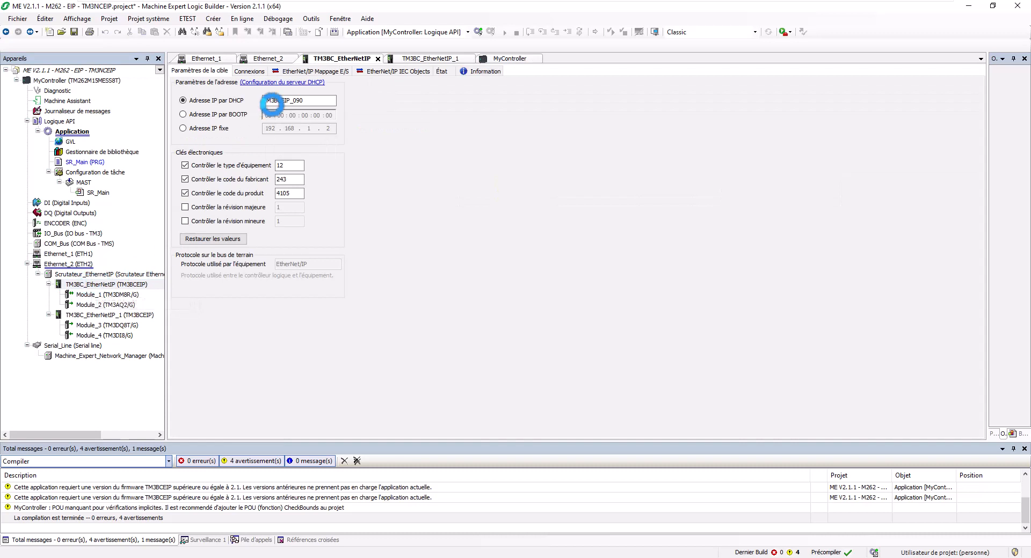
drag(304, 100, 277, 100)
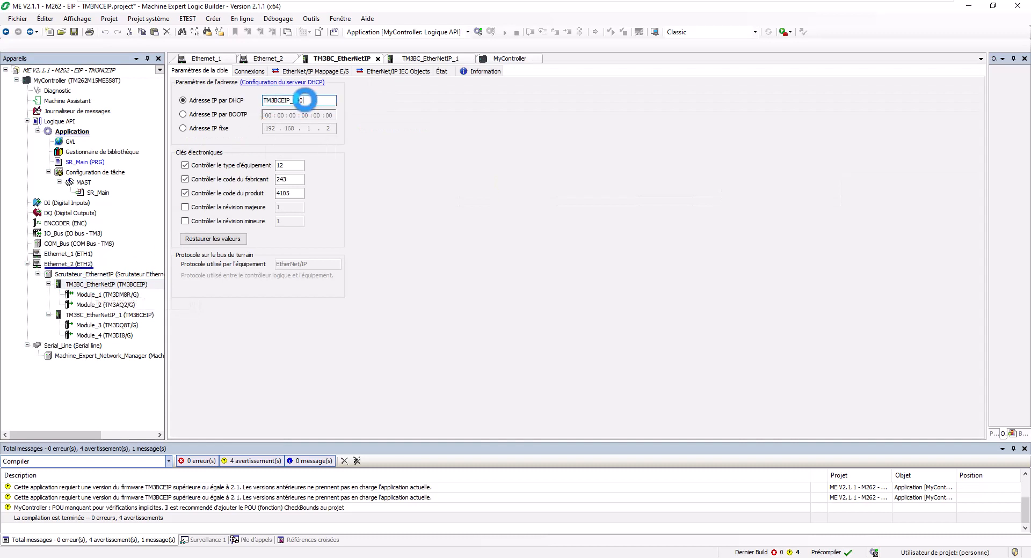
double_click(103, 315)
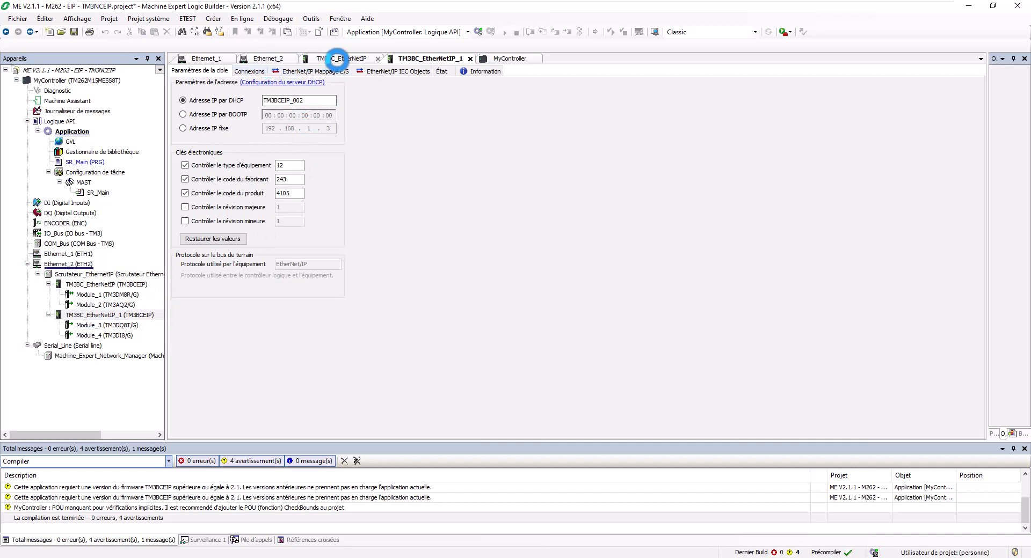
click(338, 58)
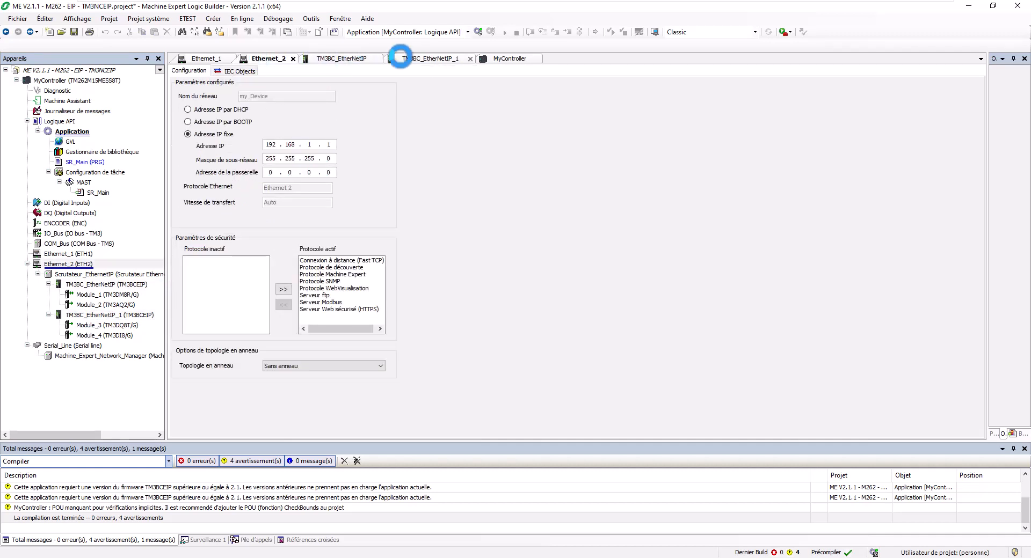
click(509, 58)
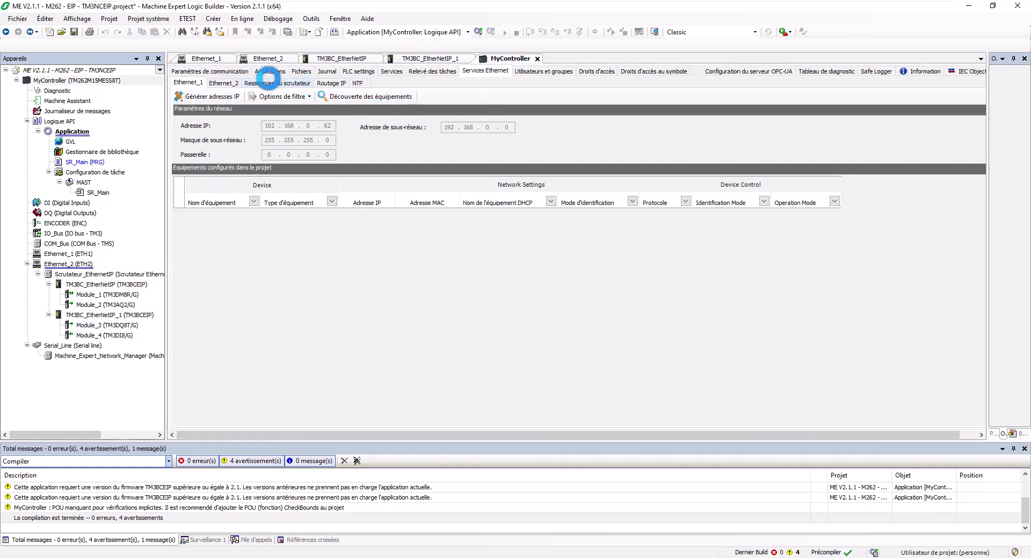
click(223, 82)
Set the second coupler's DHCP name to TM3BCEIP_091, recompile, and reopen TM3BC_EtherNetIP_1 settings.
click(506, 225)
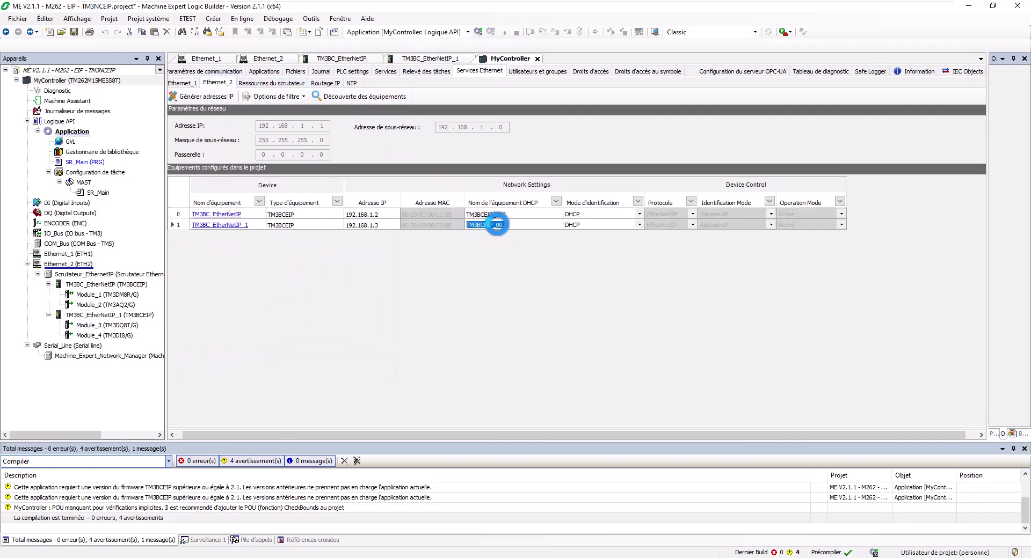
drag(502, 225, 530, 230)
text(91)
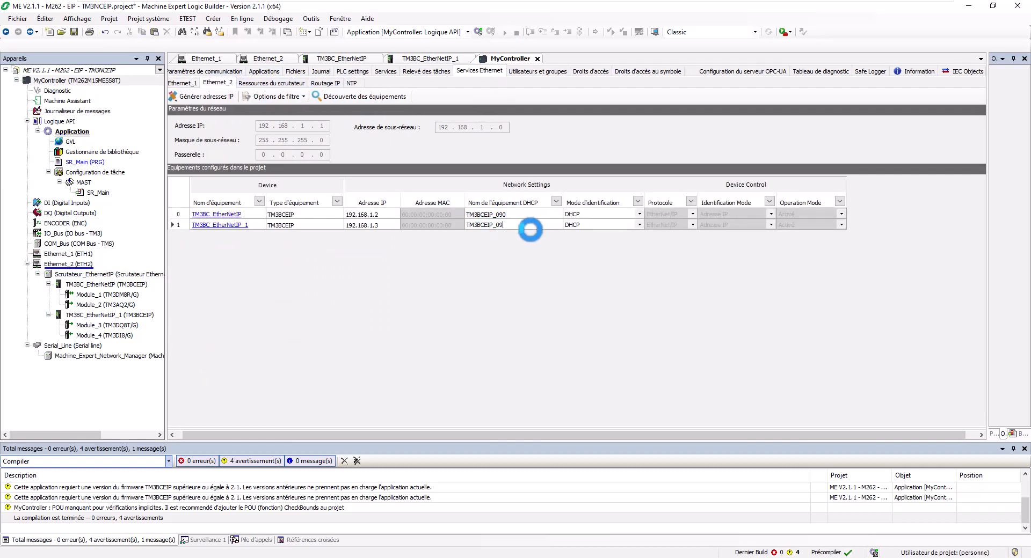
key(Return)
click(519, 212)
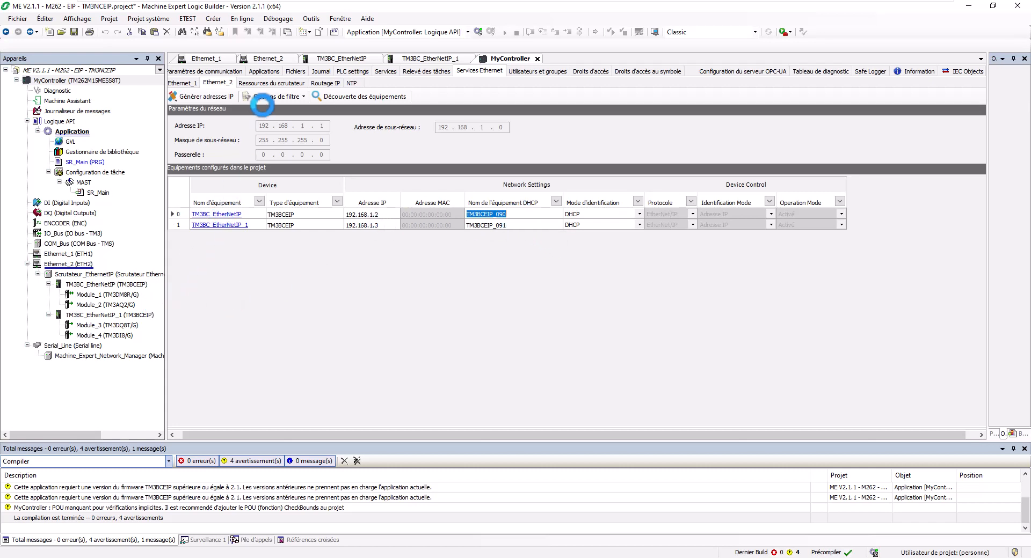
click(334, 32)
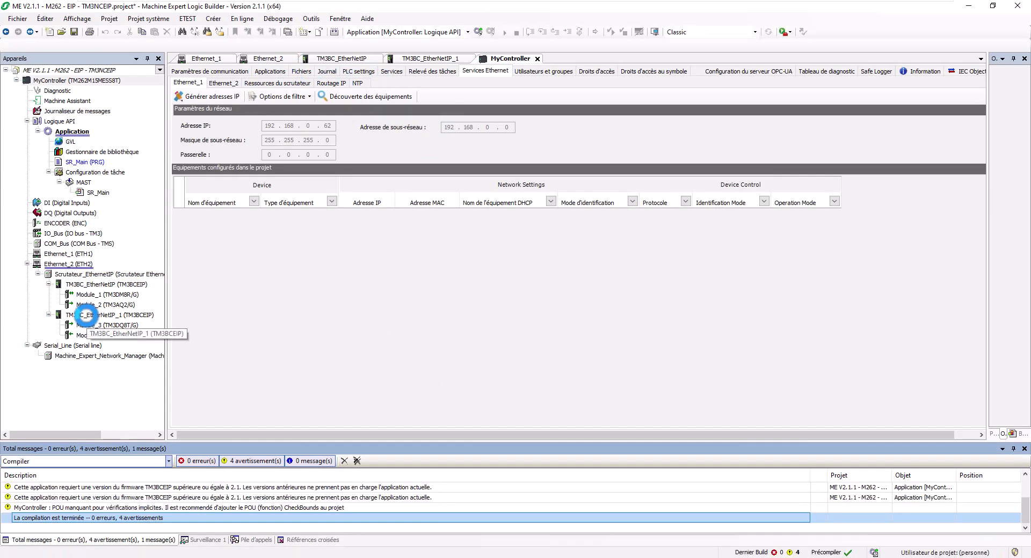
double_click(86, 315)
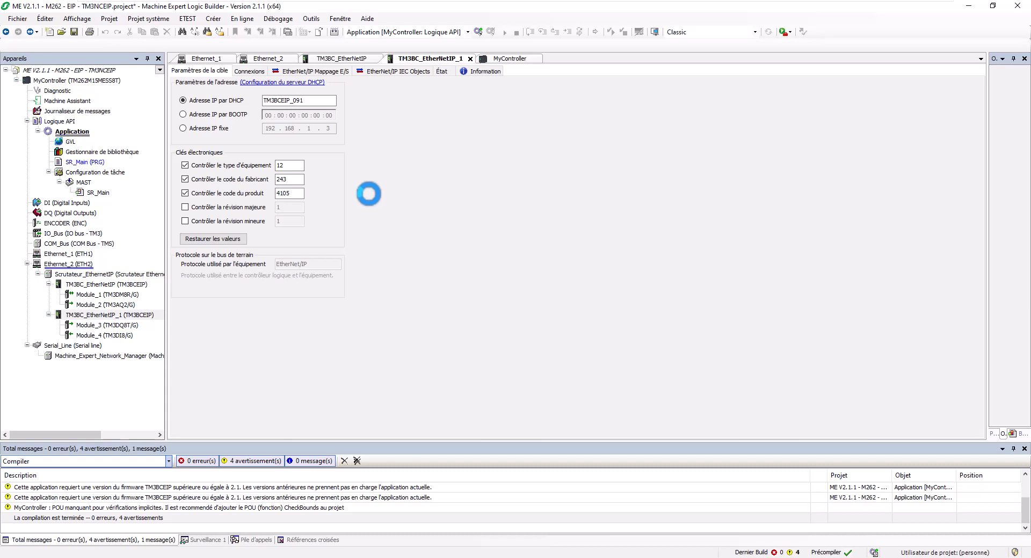
Set MyController to Adresse IP (Fast TCP) targeting 192.168.0.62, then begin logging in.
double_click(74, 81)
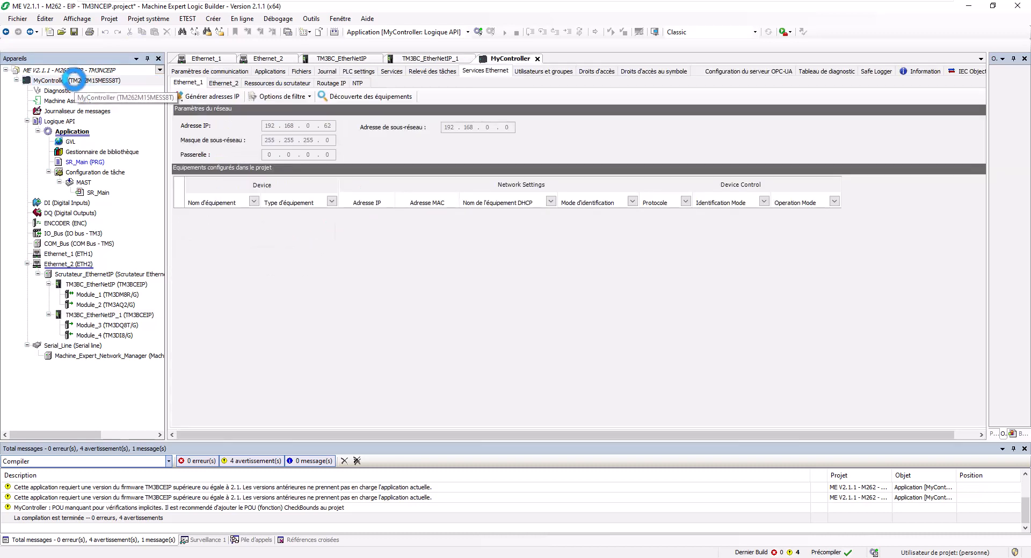
click(217, 71)
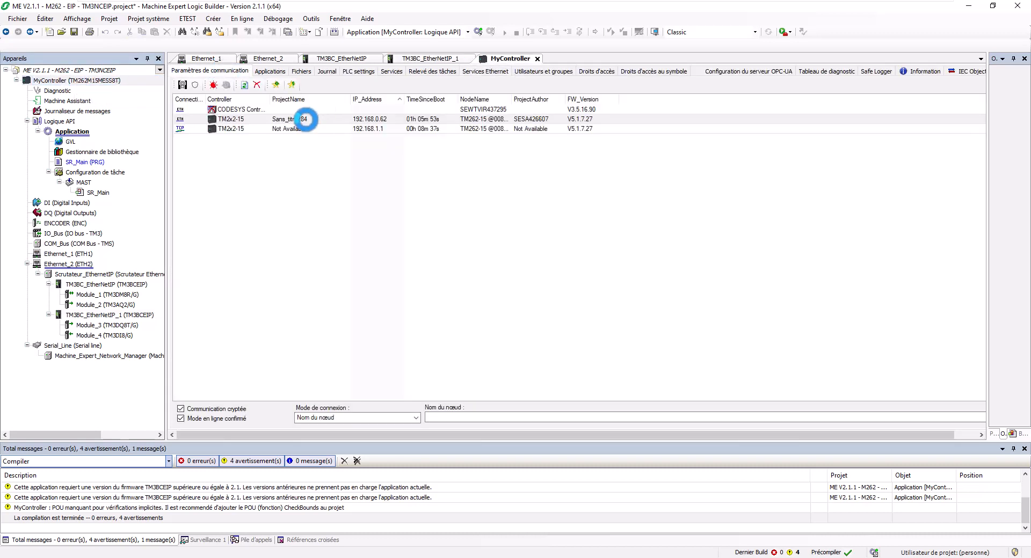
mouse_move(301, 118)
click(313, 422)
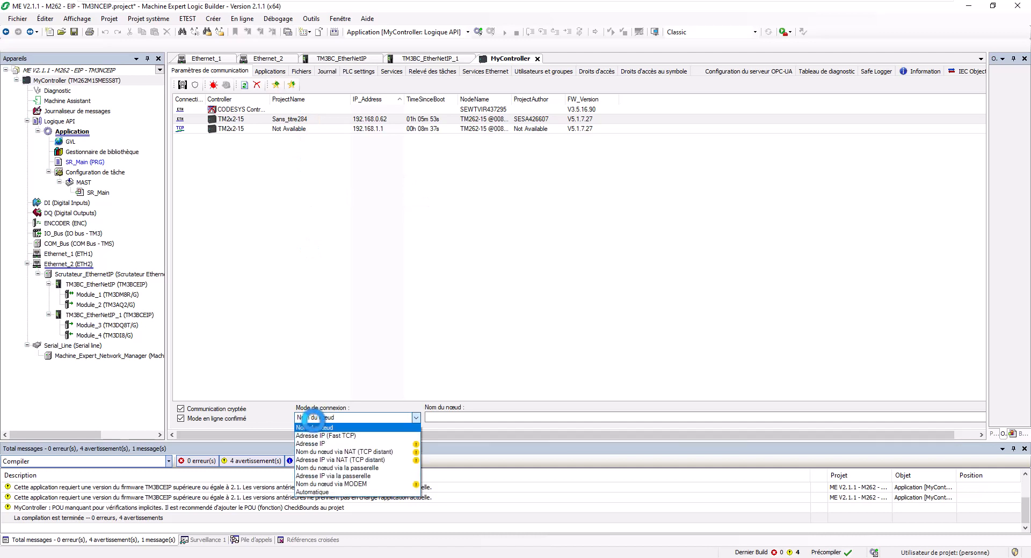
click(314, 429)
click(309, 119)
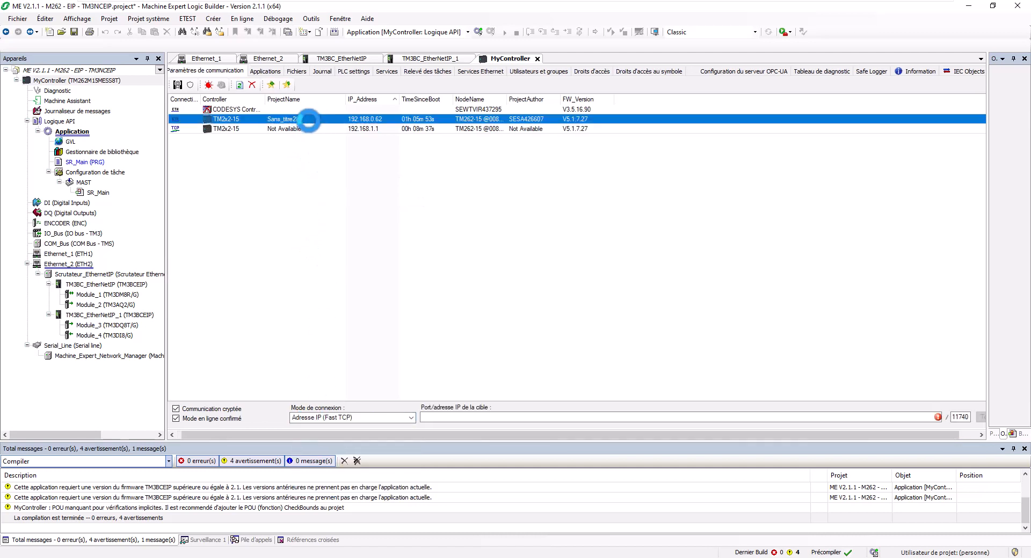
click(485, 31)
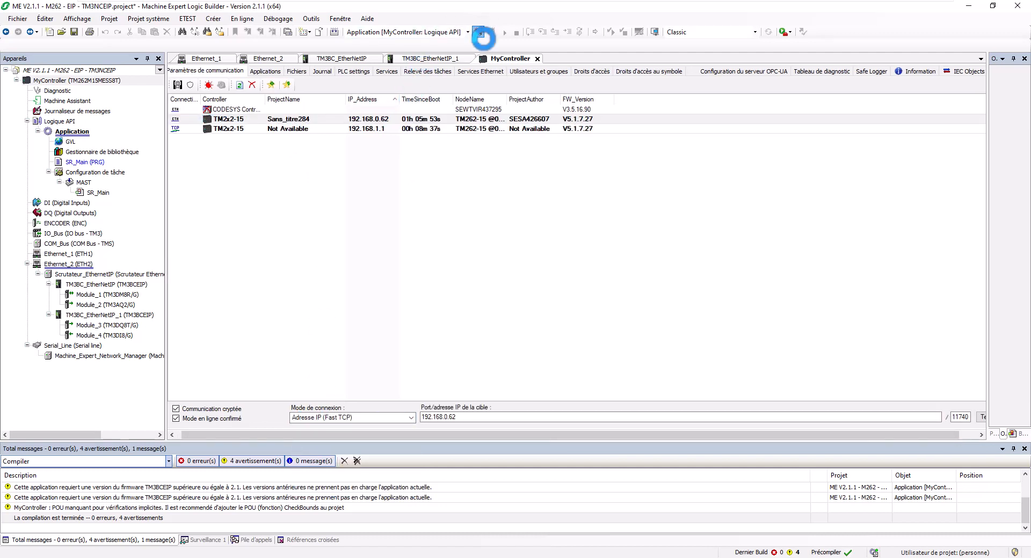
key(alt+f)
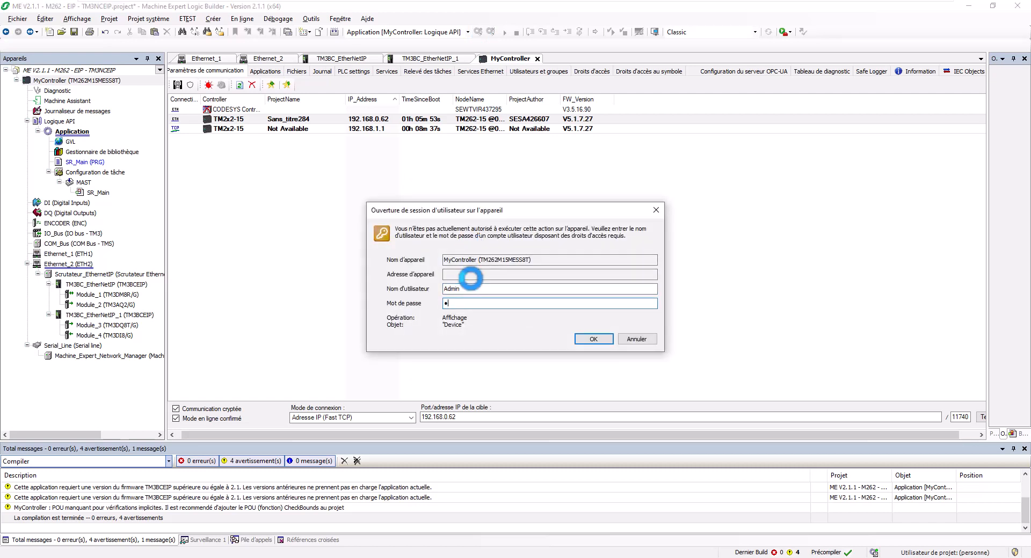
Confirm the device credentials, open the session, download the application and start it running.
click(590, 338)
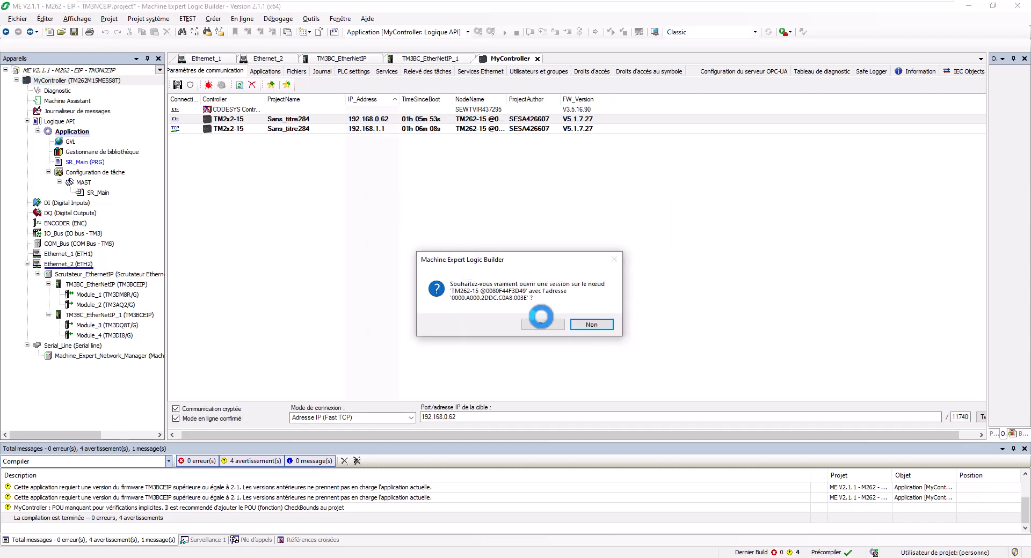
click(541, 324)
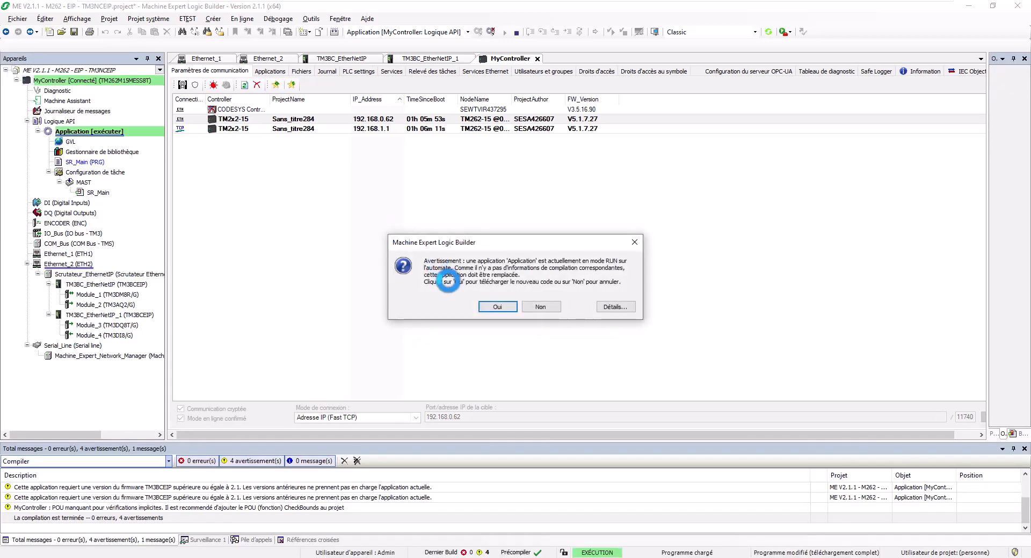
click(488, 305)
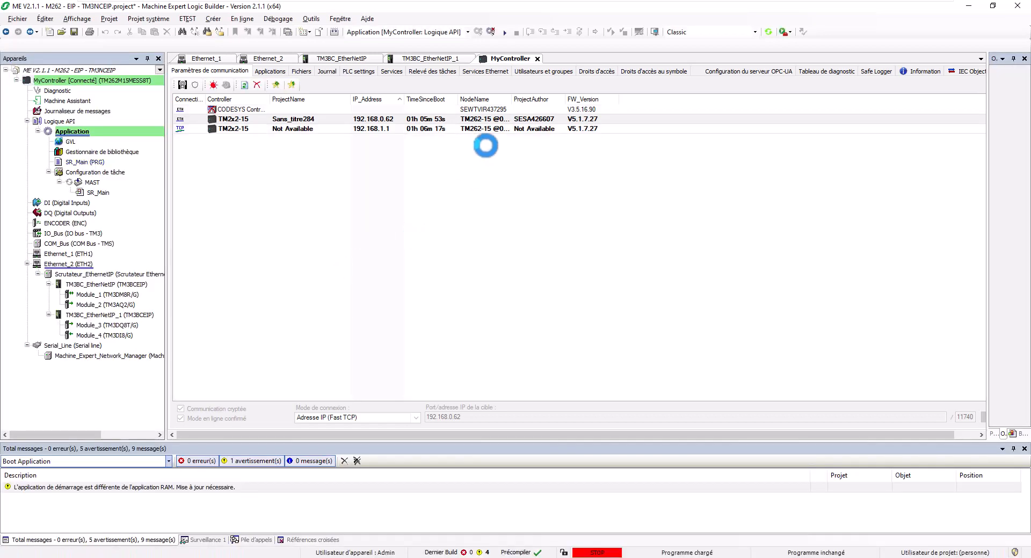
click(504, 33)
click(537, 320)
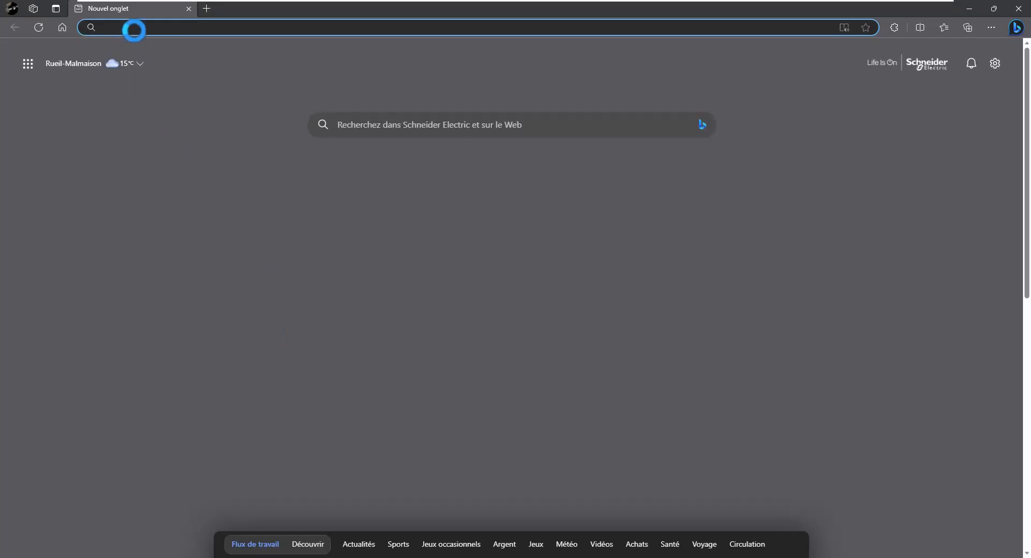
Browse to 192.168.1.2 and continue past the unsecured-certificate warning to the coupler page.
text(192.168.1)
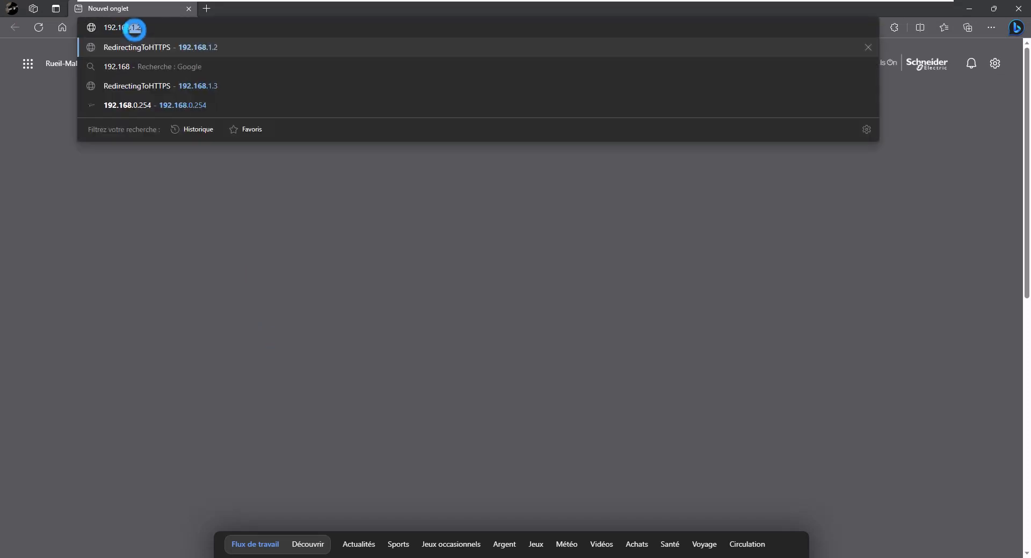
text(.2)
key(Return)
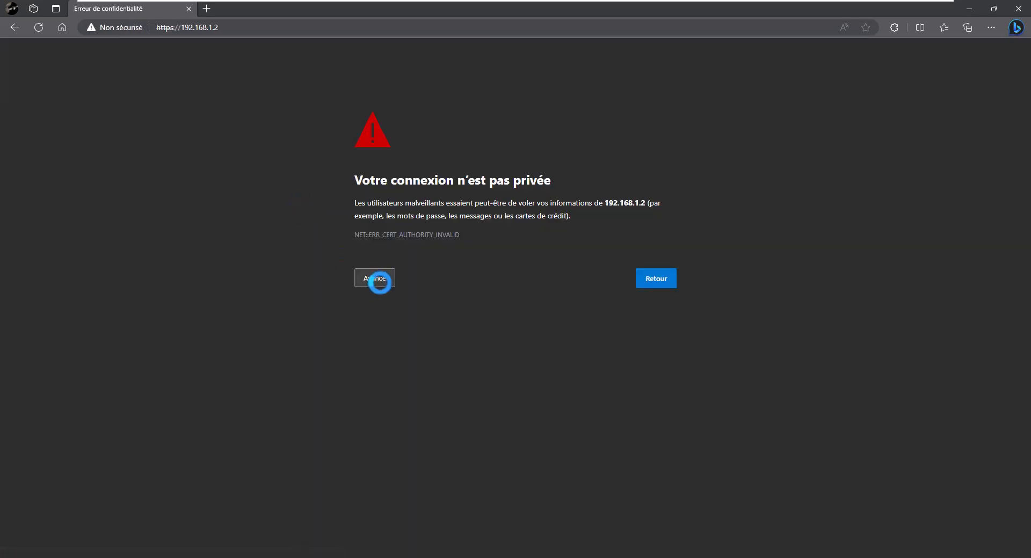
click(380, 282)
click(397, 362)
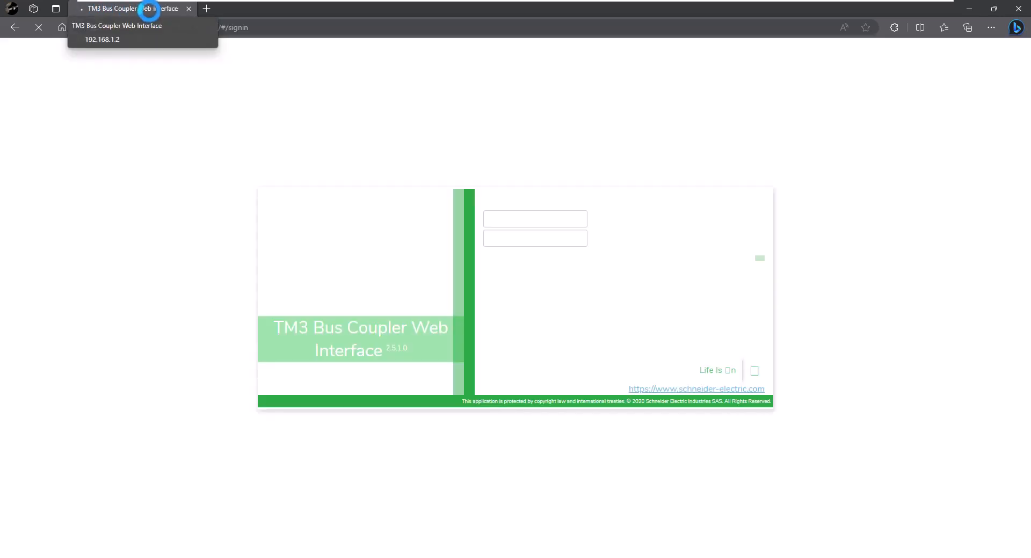
Sign in as Administrator using the saved user name and pasted password, then choose Modifier le mot de passe.
click(510, 242)
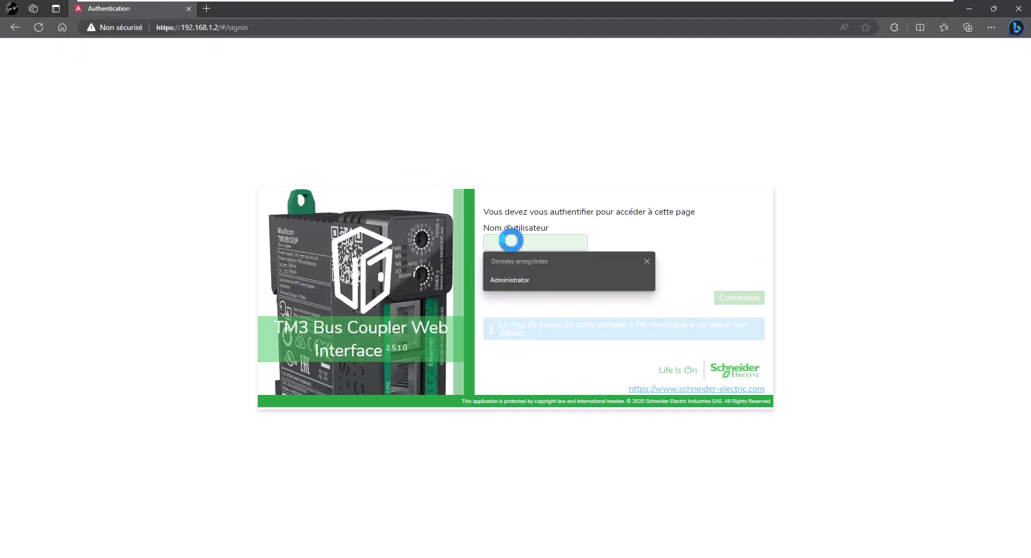
click(509, 280)
drag(542, 238, 451, 243)
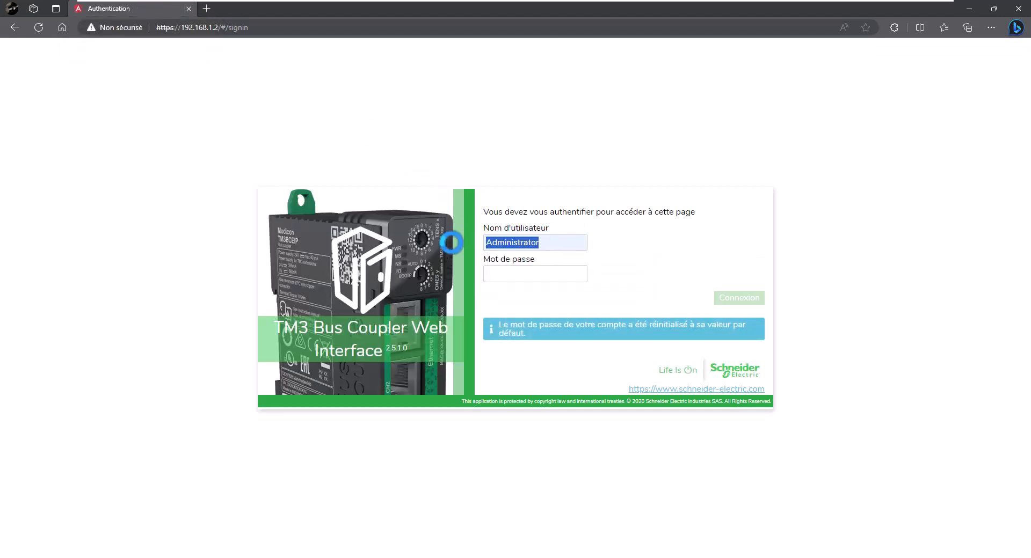
click(511, 274)
key(ctrl+v)
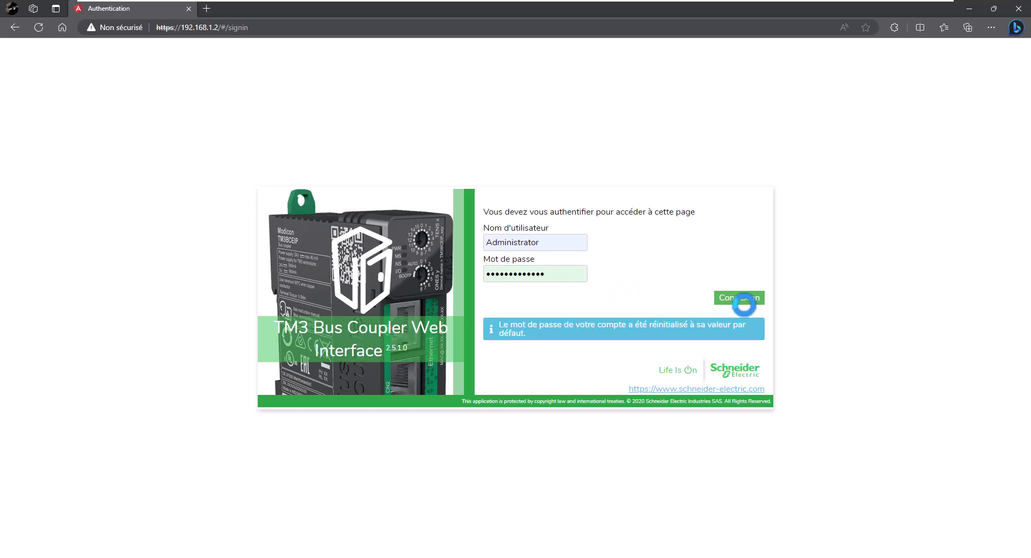
click(745, 298)
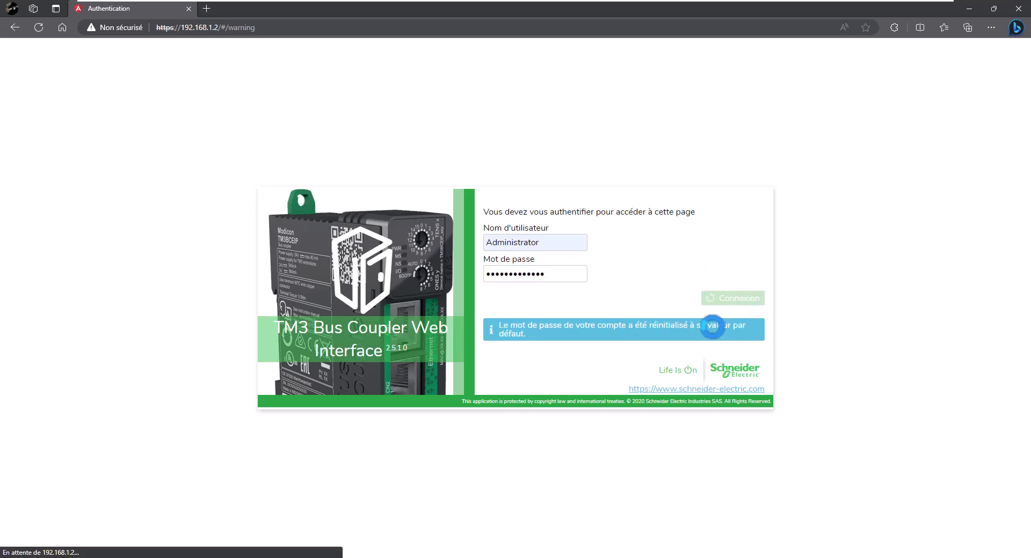
click(403, 235)
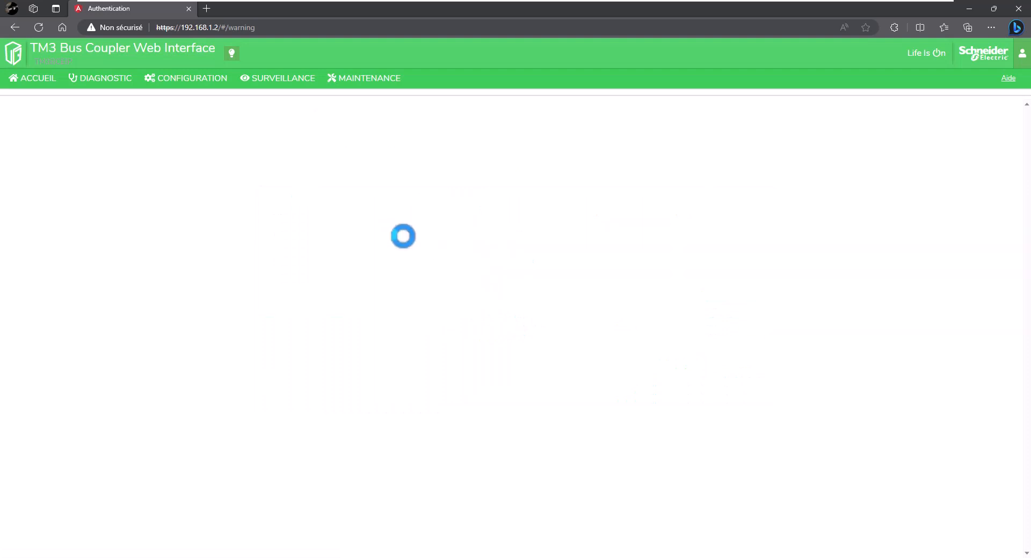
Enter the current administrator password, the new password and its confirmation, and apply.
click(469, 178)
key(ctrl+v)
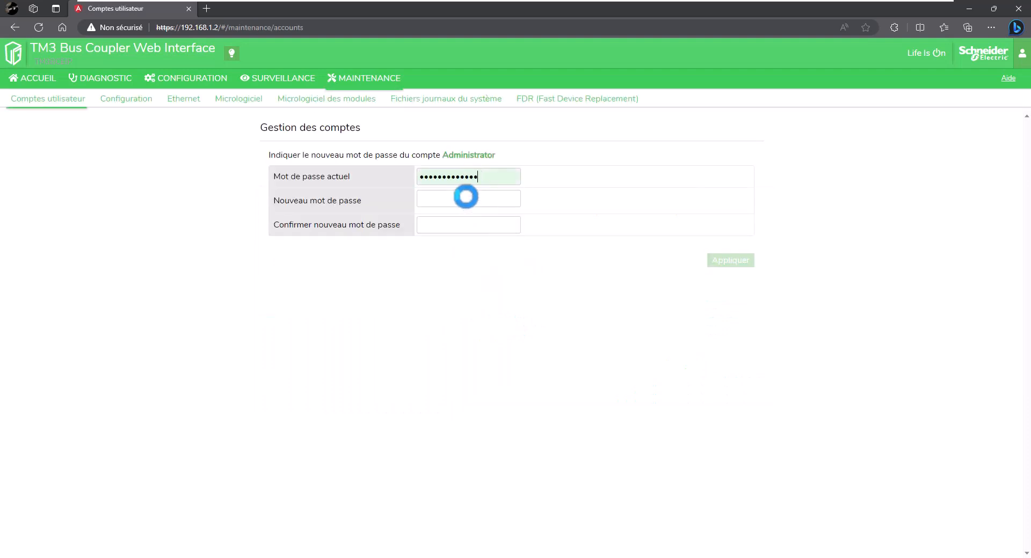
click(467, 198)
key(ctrl+v)
key(Tab)
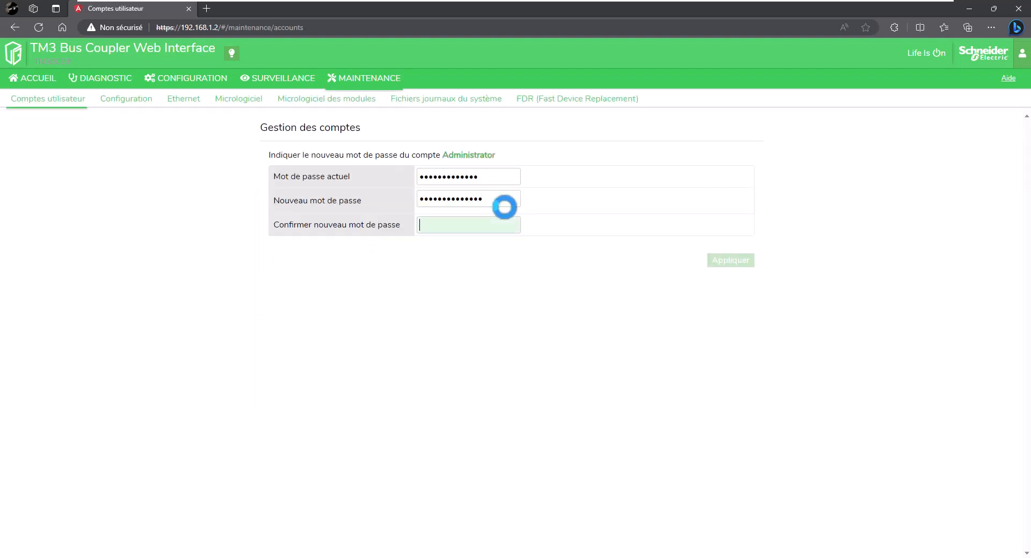
key(ctrl+v)
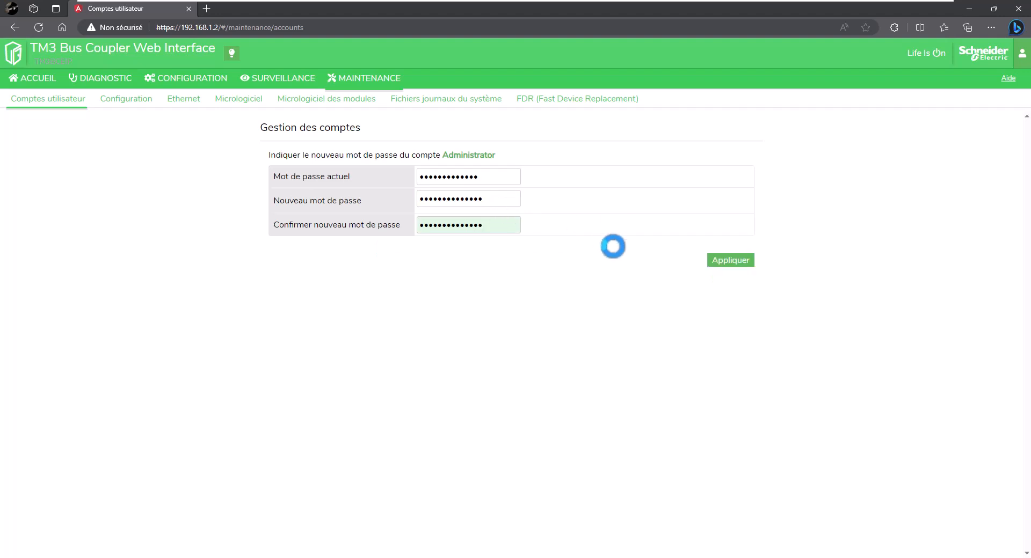
click(731, 260)
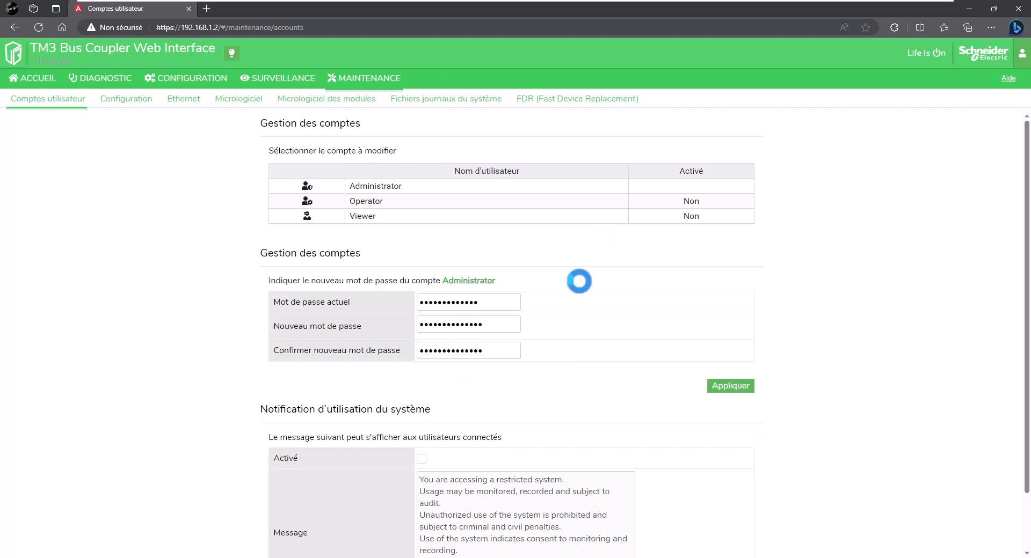
scroll(580, 301, down, 2)
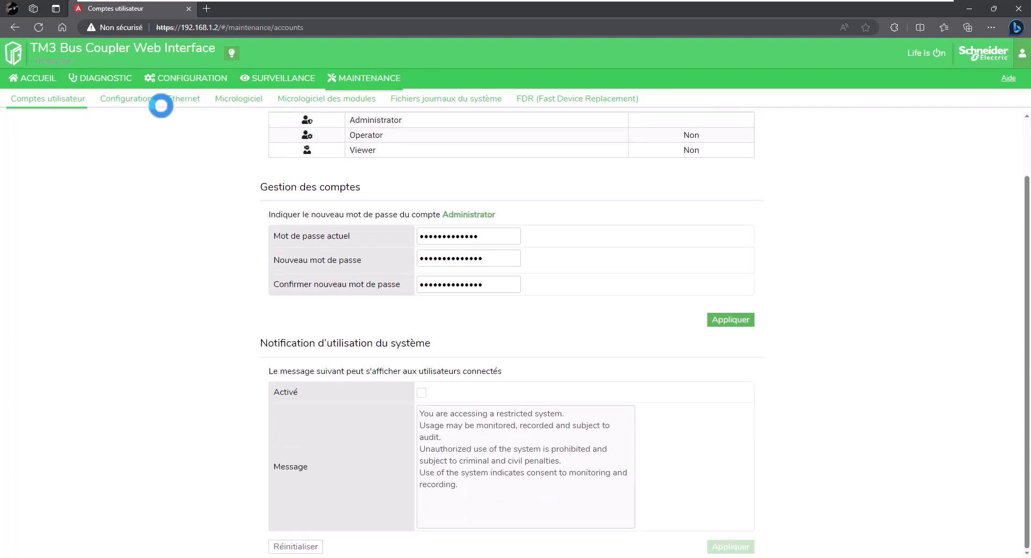
Browse the coupler's home summary and the Ethernet diagnostics page.
click(202, 82)
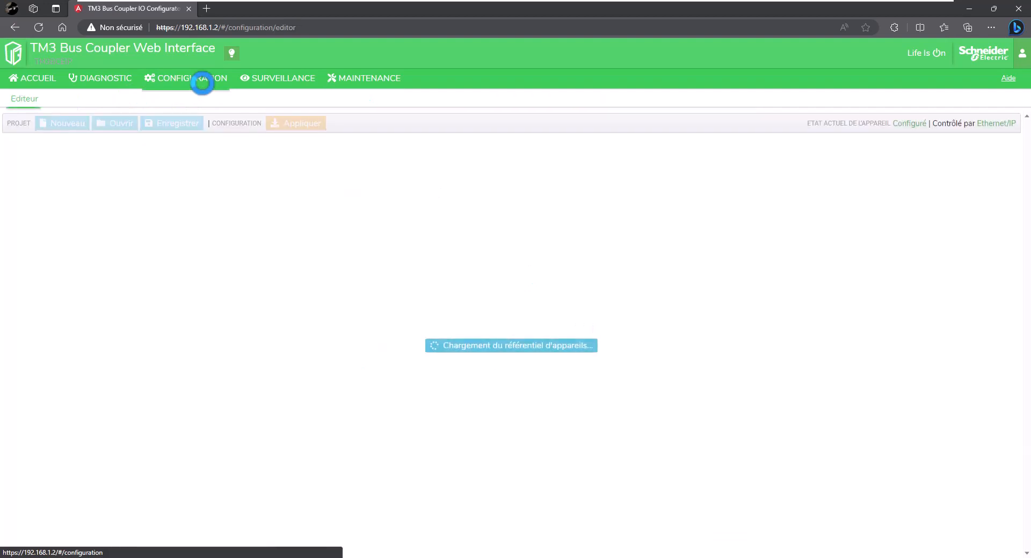
click(33, 78)
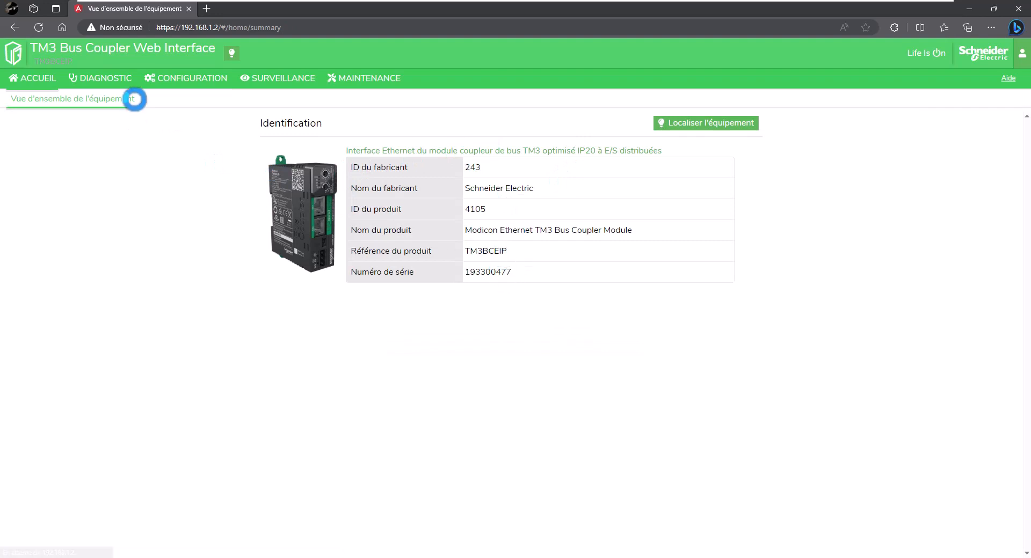
click(104, 79)
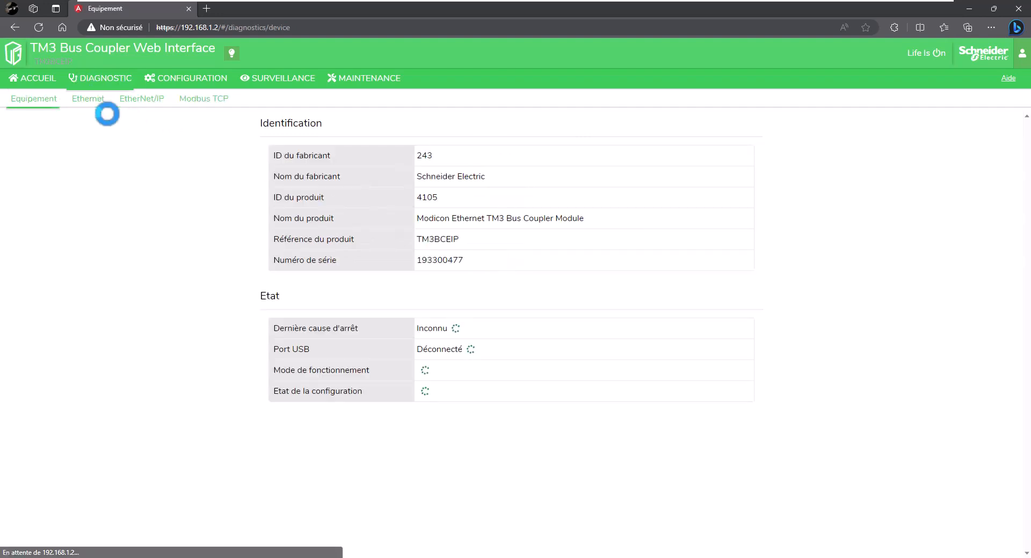
click(90, 100)
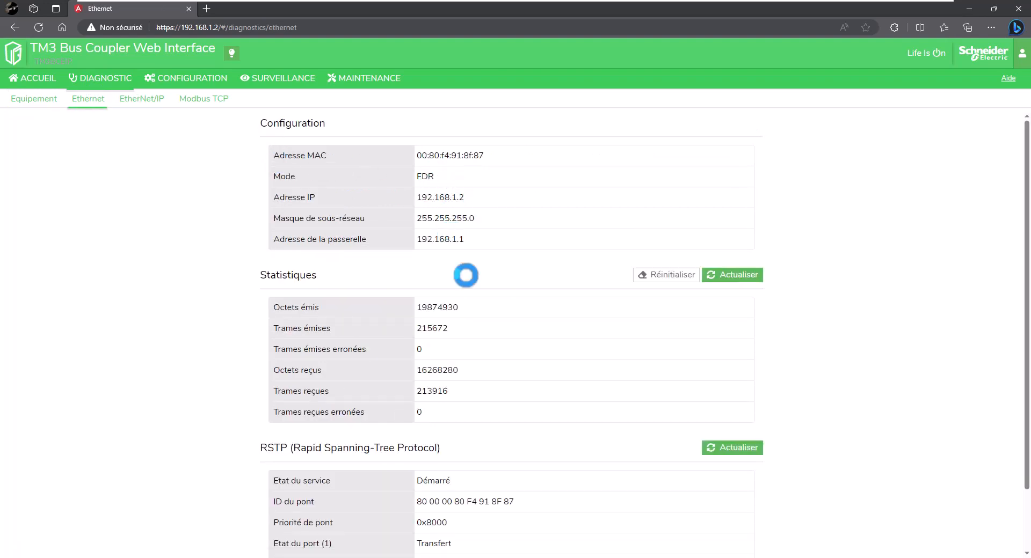
scroll(466, 317, down, 2)
scroll(466, 318, up, 2)
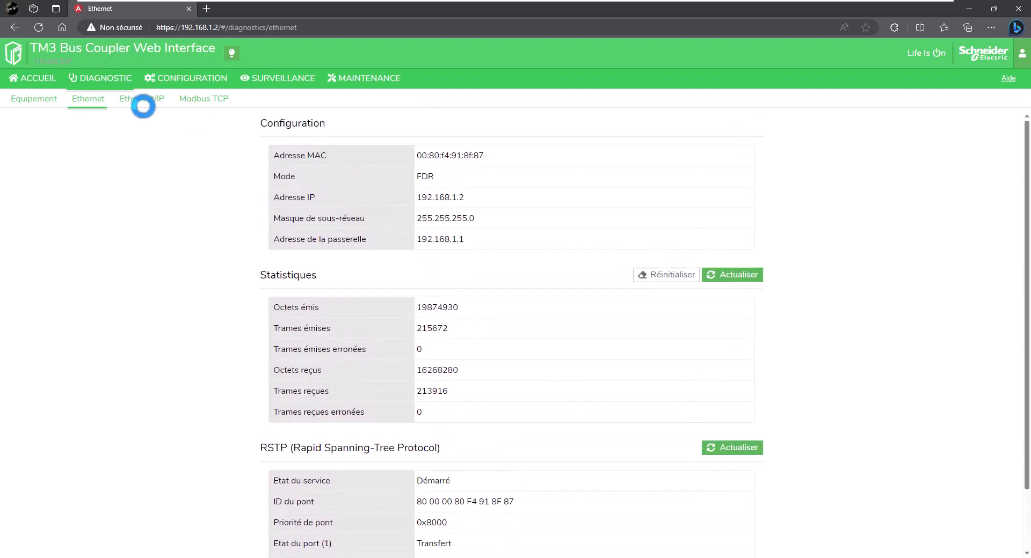
Review EtherNet/IP and Modbus TCP statistics, then open the I/O configuration editor.
click(143, 101)
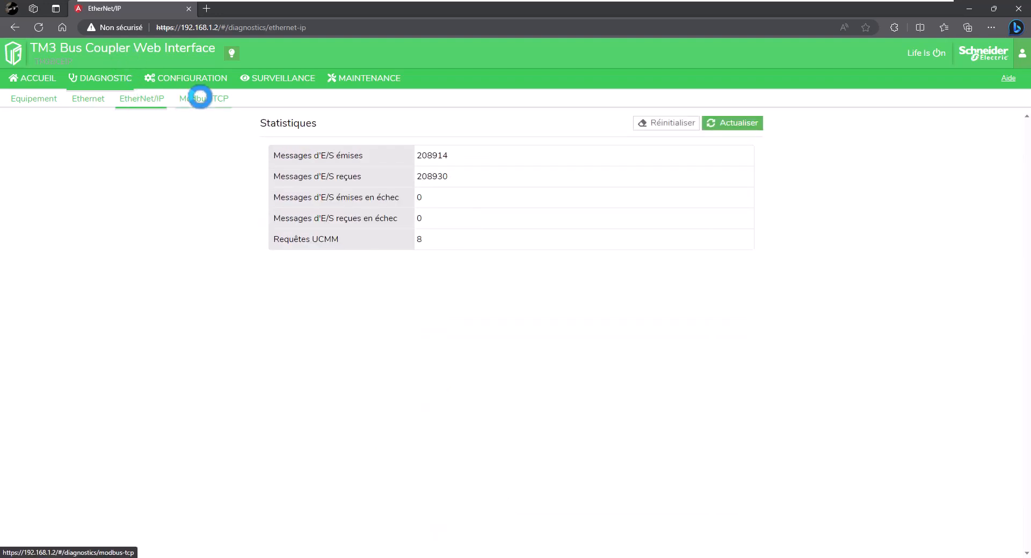
click(200, 97)
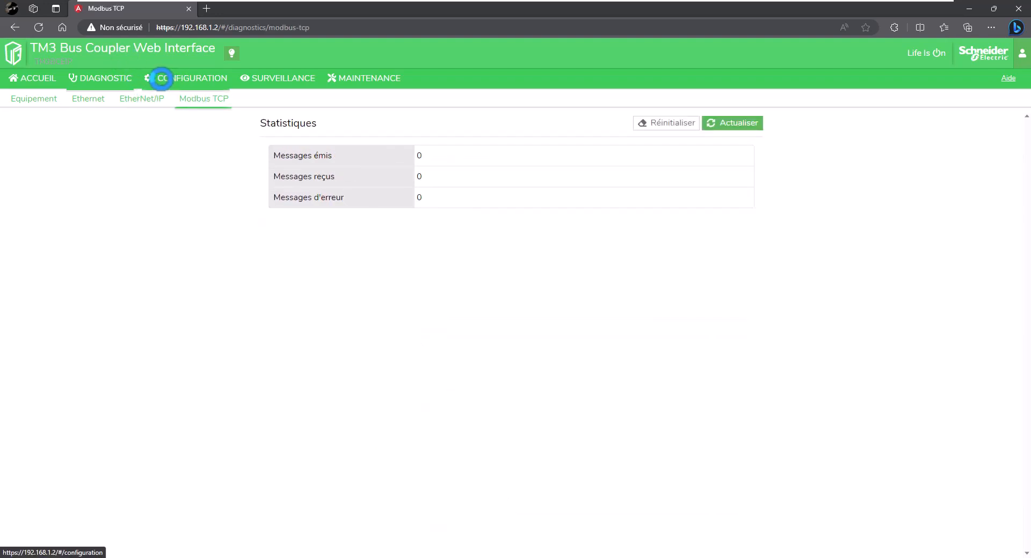
click(164, 80)
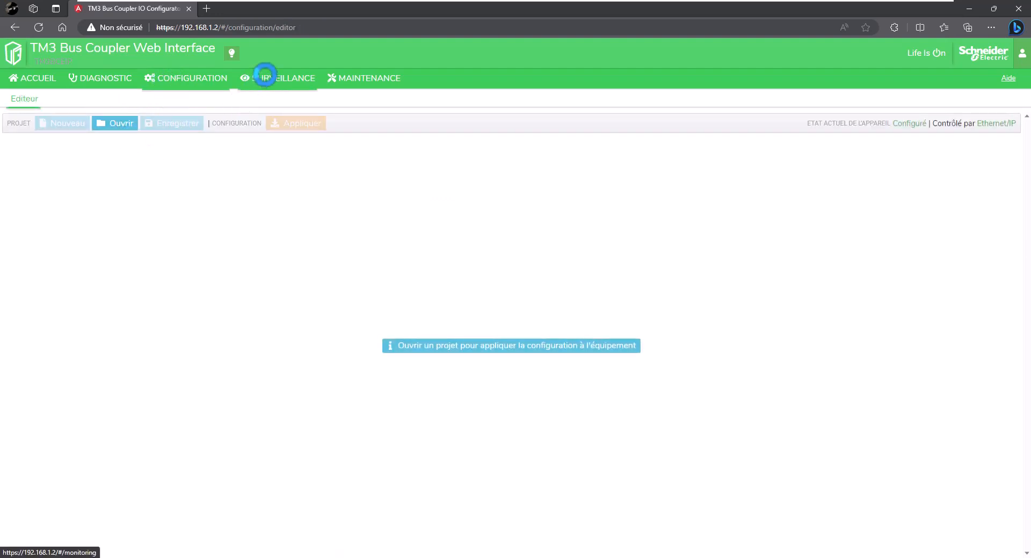
Run Détecter under Surveillance to find modules in Slot 0 and Slot 1, then open Maintenance.
click(262, 74)
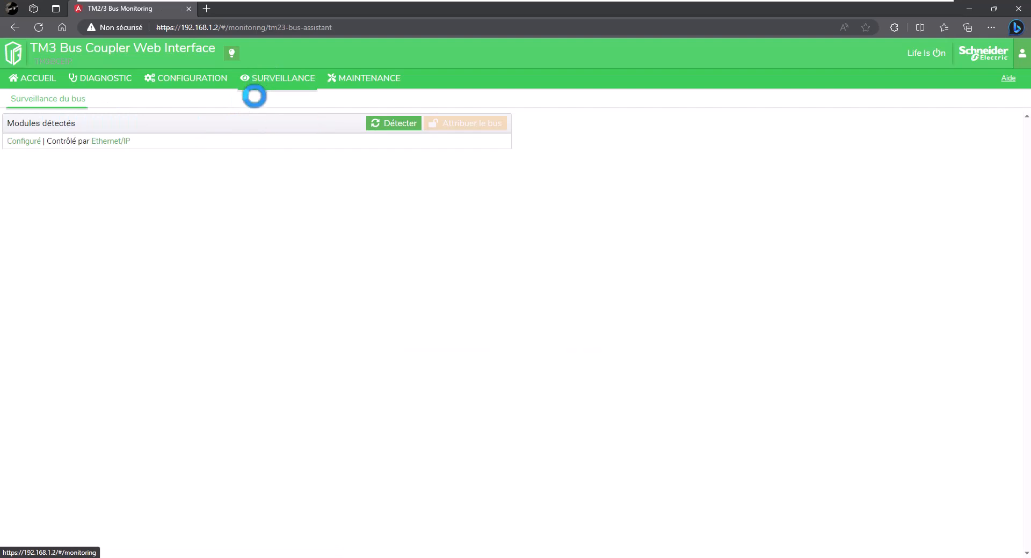
click(374, 119)
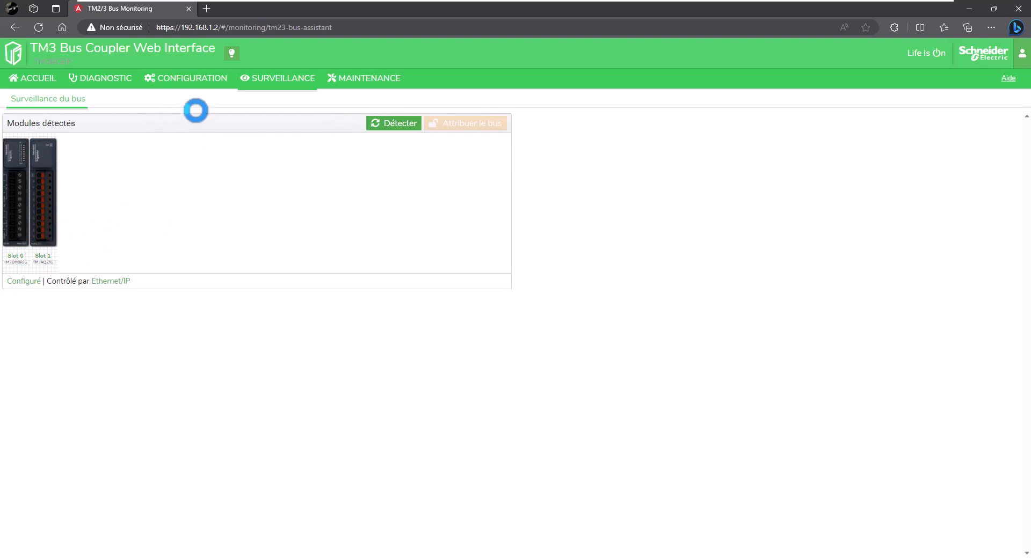
click(341, 79)
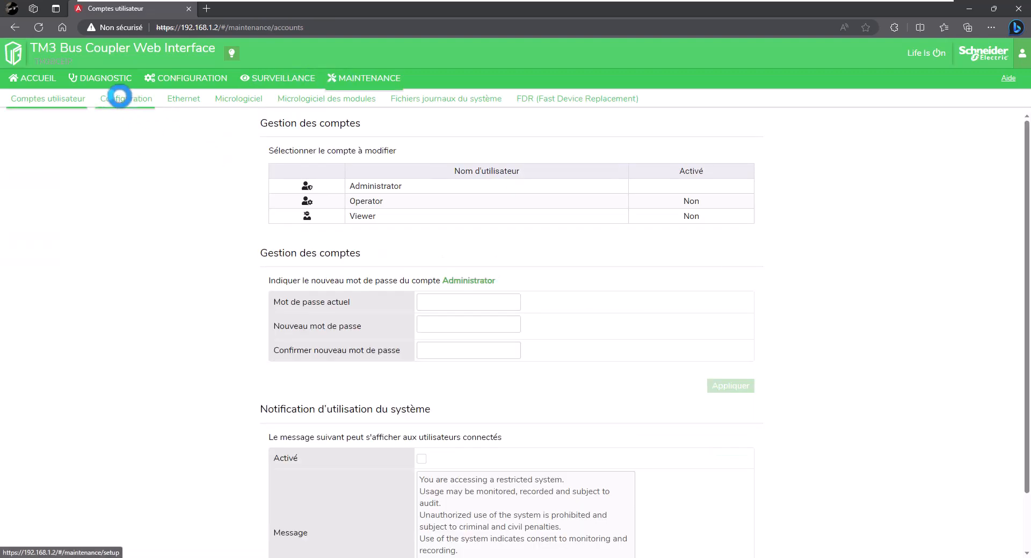
View the Maintenance Configuration and Ethernet sub-pages, ending on the FDR page for TM3BCEIP_090.
click(120, 97)
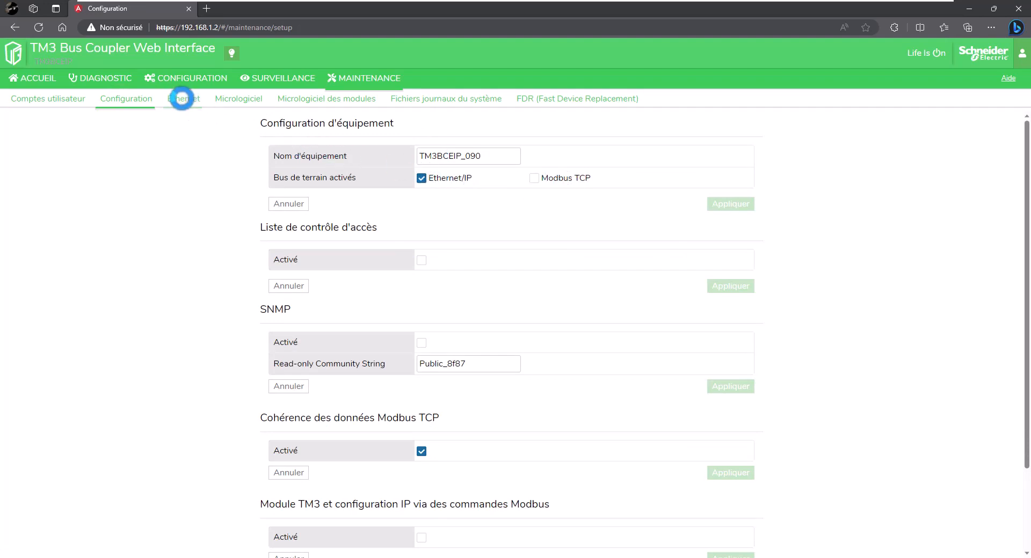
click(185, 98)
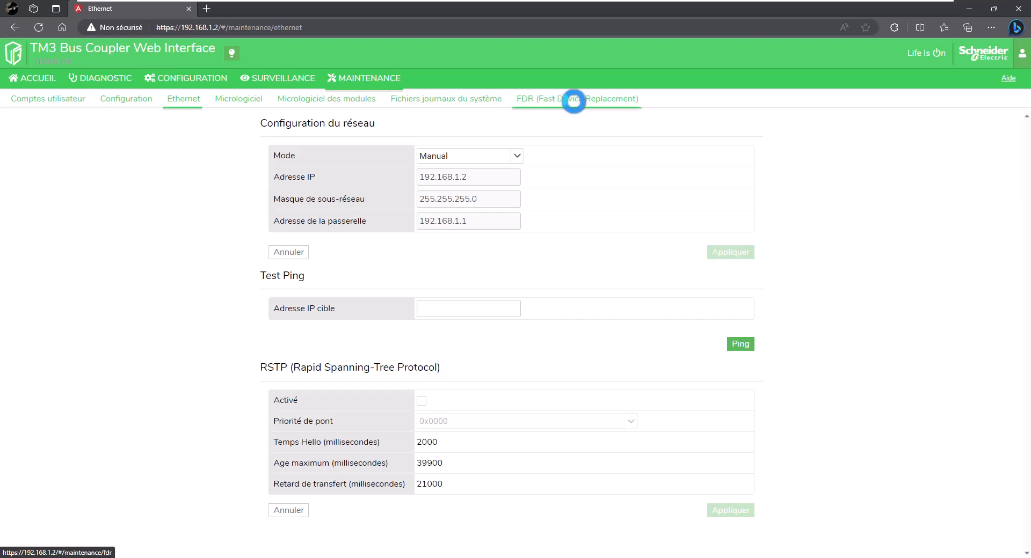
click(577, 103)
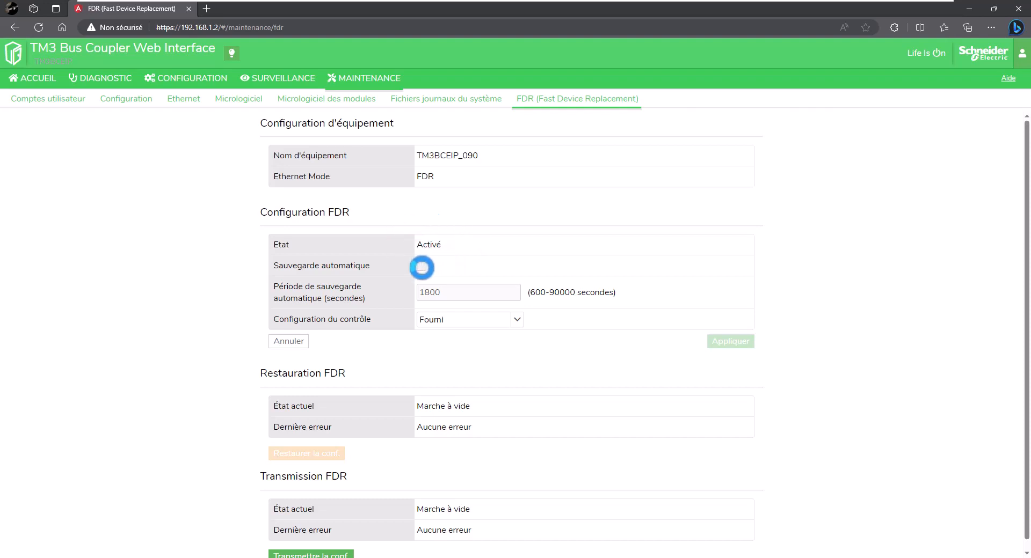
Enable FDR Sauvegarde automatique every 1800 seconds, keep control configuration Fourni, and apply.
click(422, 267)
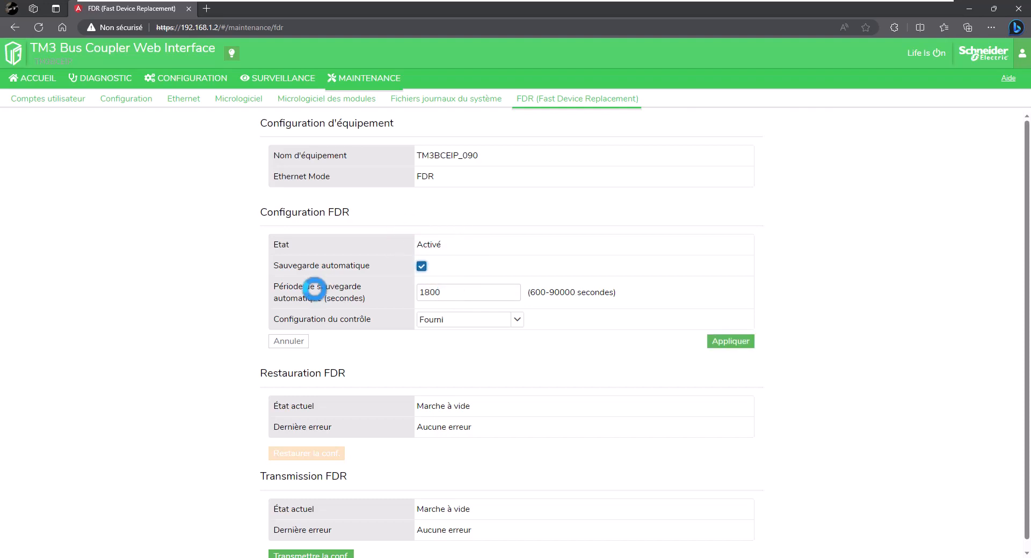
drag(464, 292, 369, 289)
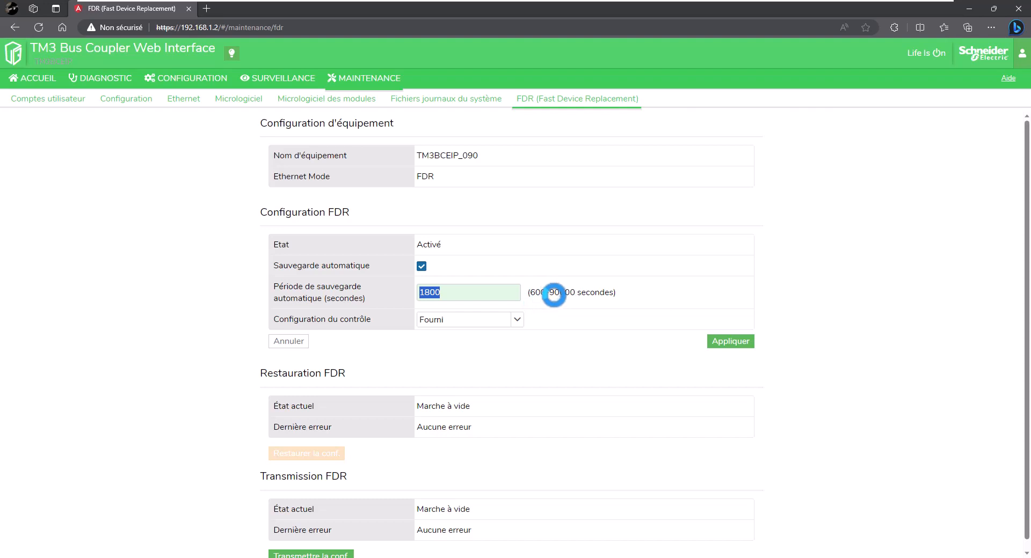
click(518, 319)
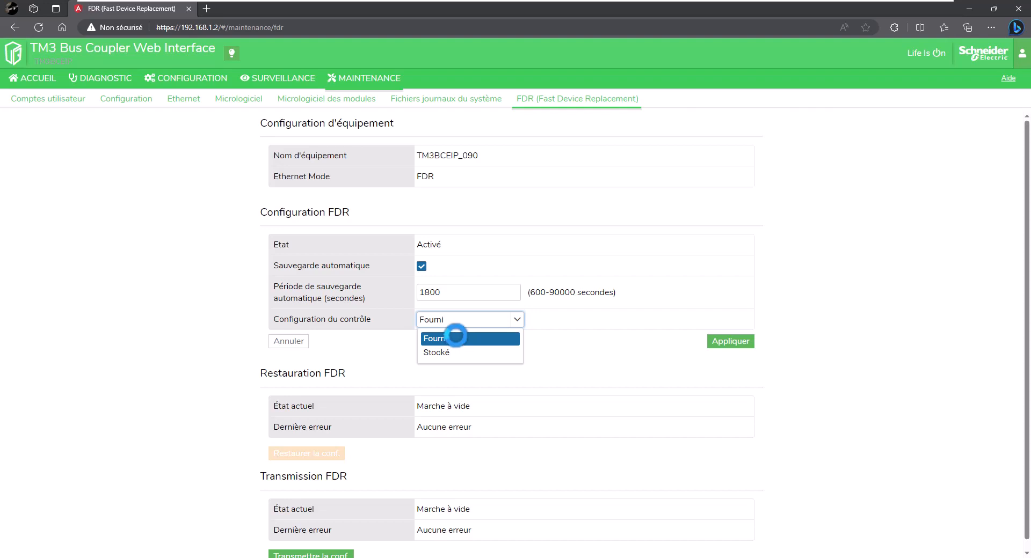
click(597, 346)
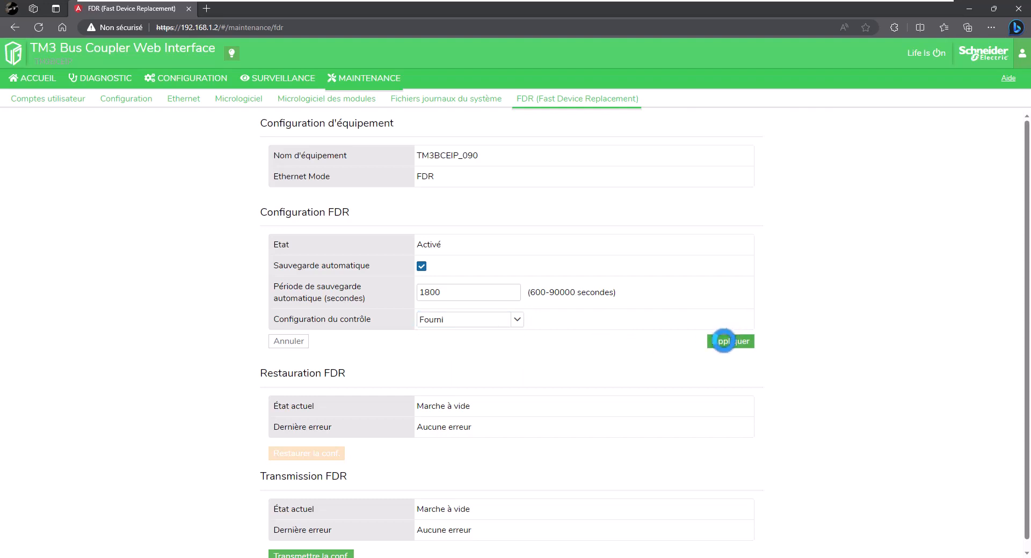
click(723, 341)
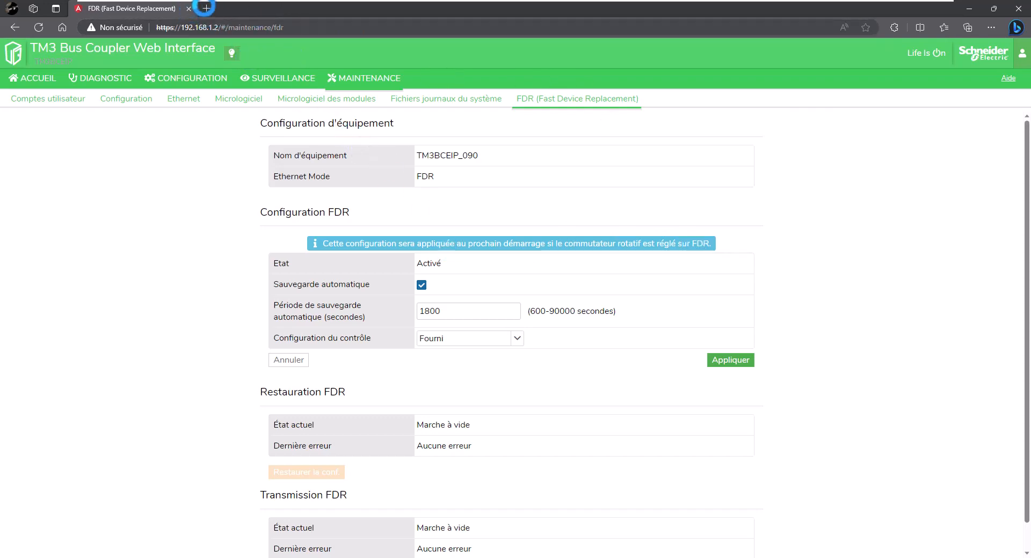
In a new tab, browse to 192.168.1.3 and proceed past the certificate warning.
click(205, 8)
text(192)
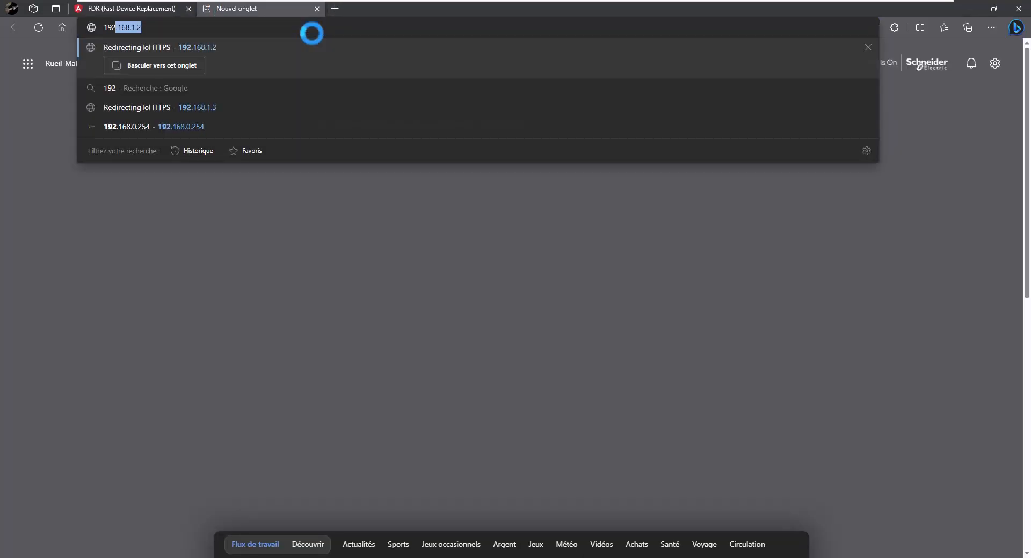
text(.168.1.3)
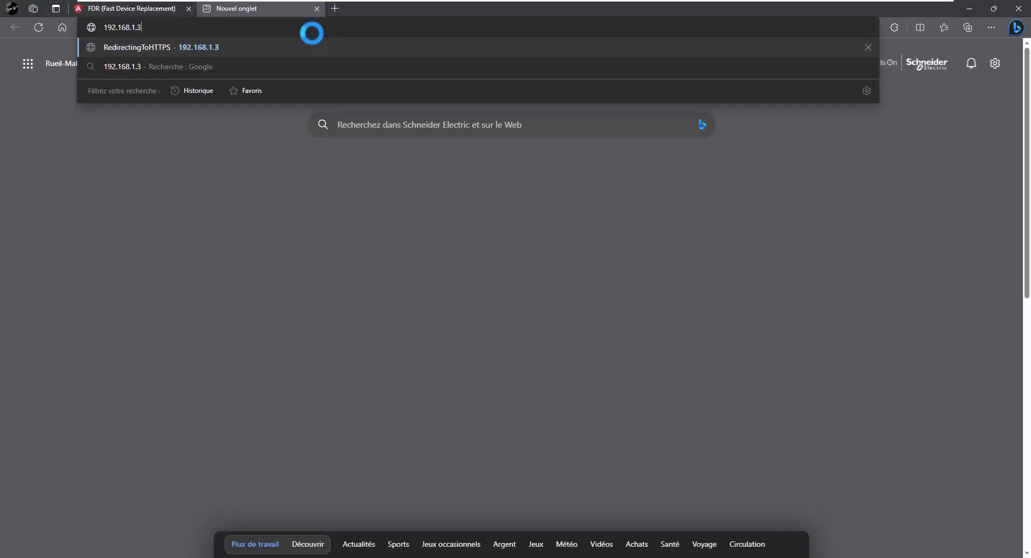
key(Return)
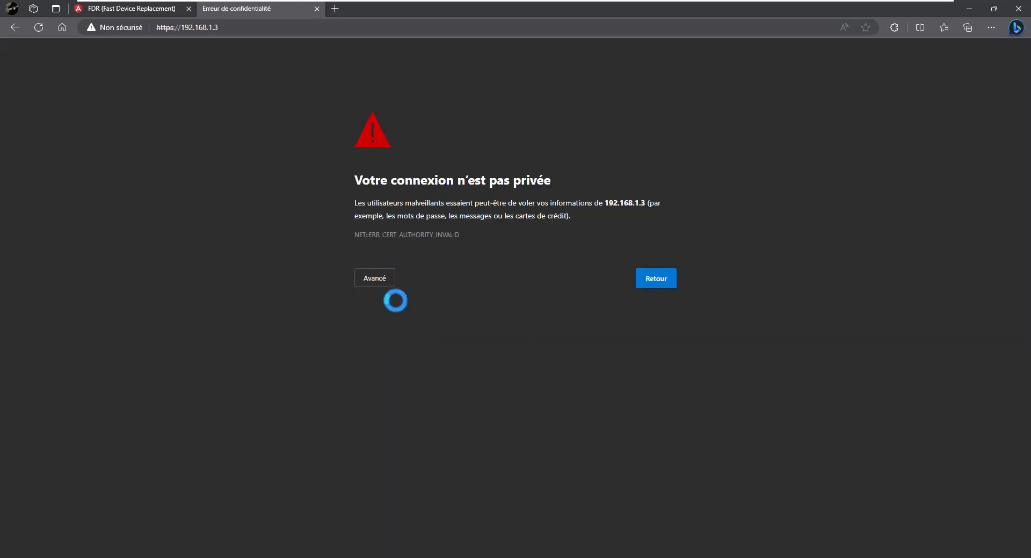
click(380, 279)
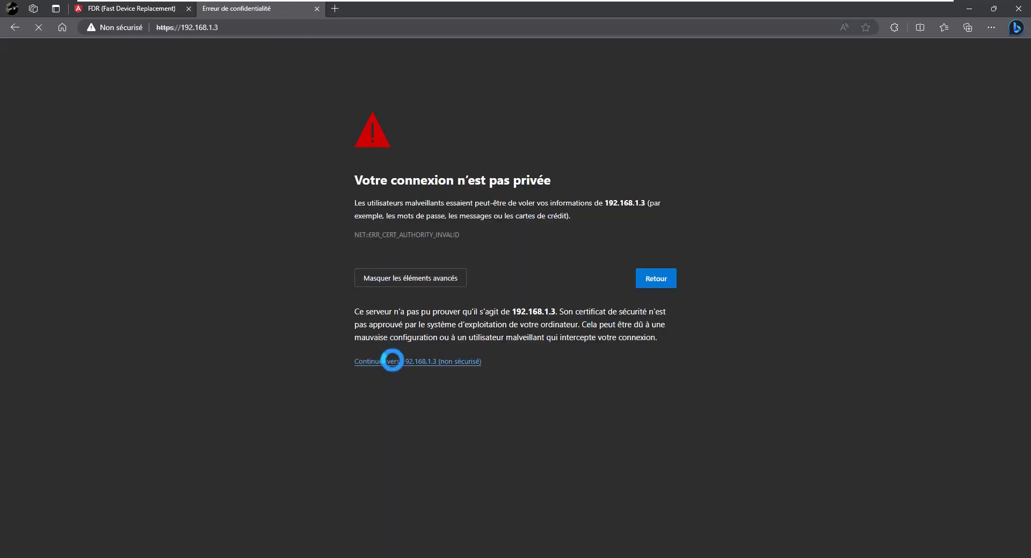
click(392, 361)
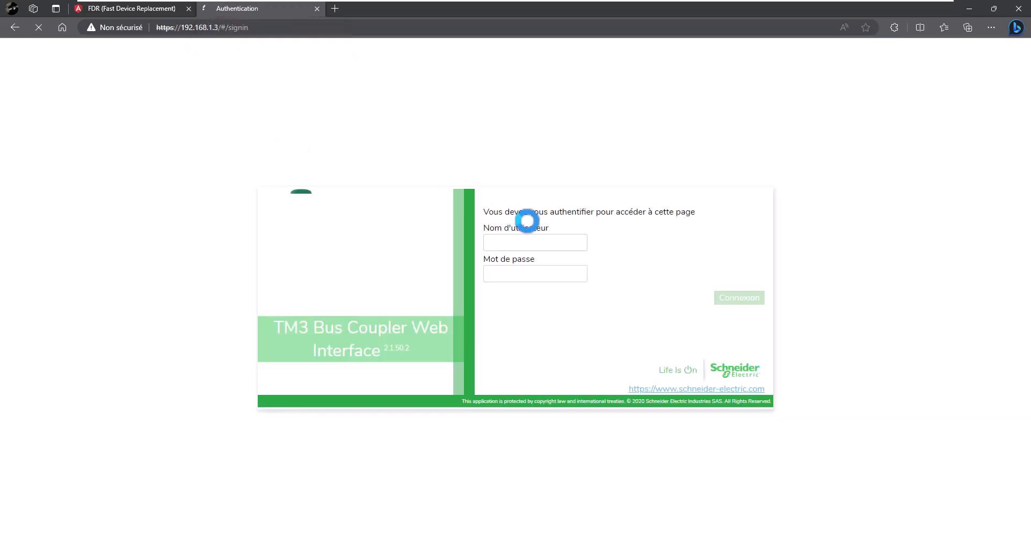
Sign in to the second coupler's web interface as Administrator with the saved credentials.
click(520, 239)
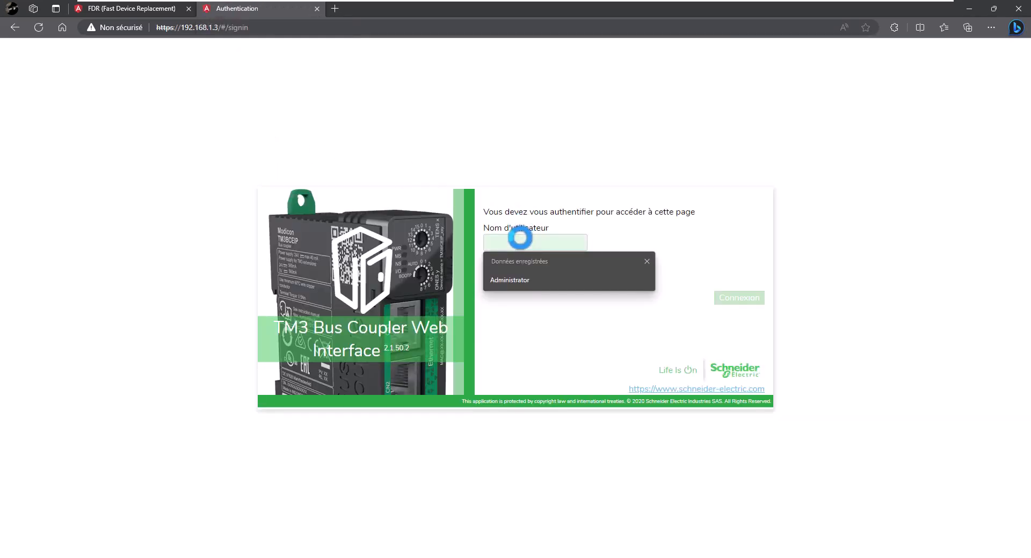
click(510, 280)
double_click(547, 239)
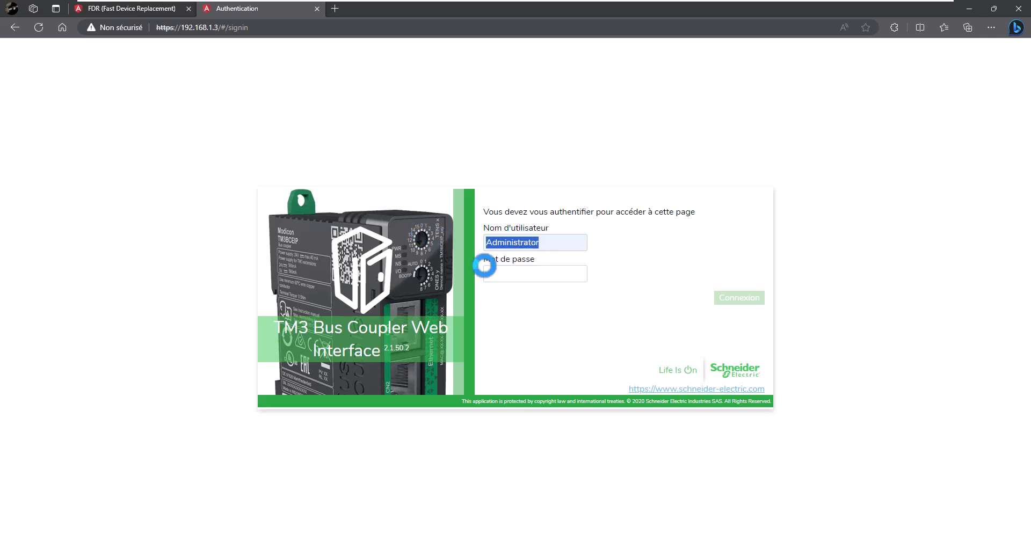
click(484, 268)
key(ctrl+v)
click(756, 300)
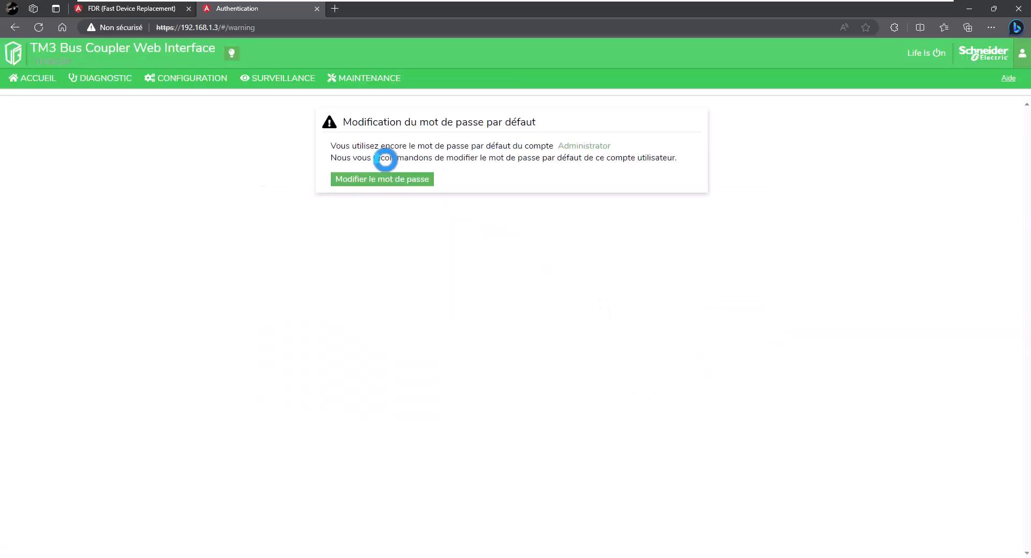
Replace the default administrator password with the new password and apply it.
click(386, 179)
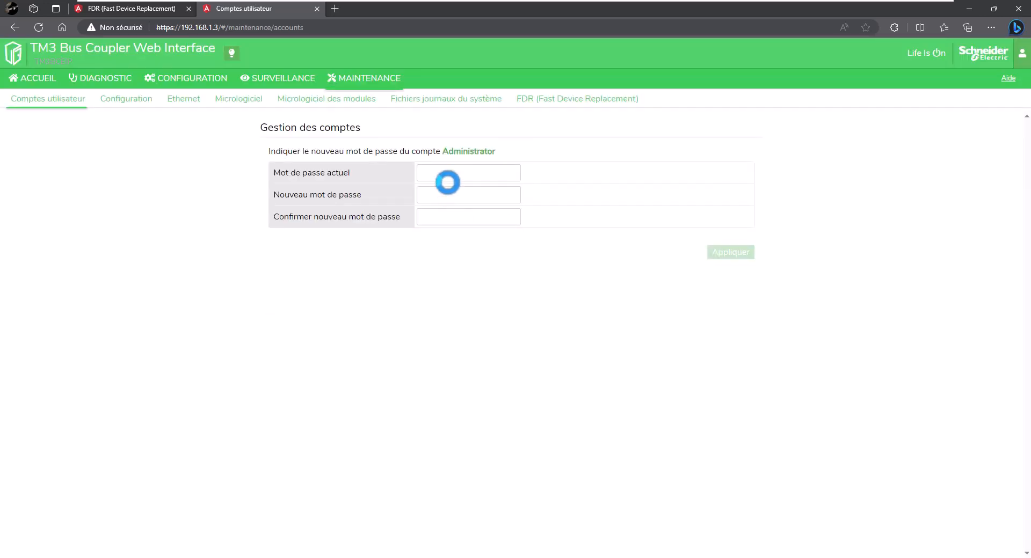
click(448, 176)
key(ctrl+v)
click(447, 192)
key(ctrl+v)
text(1)
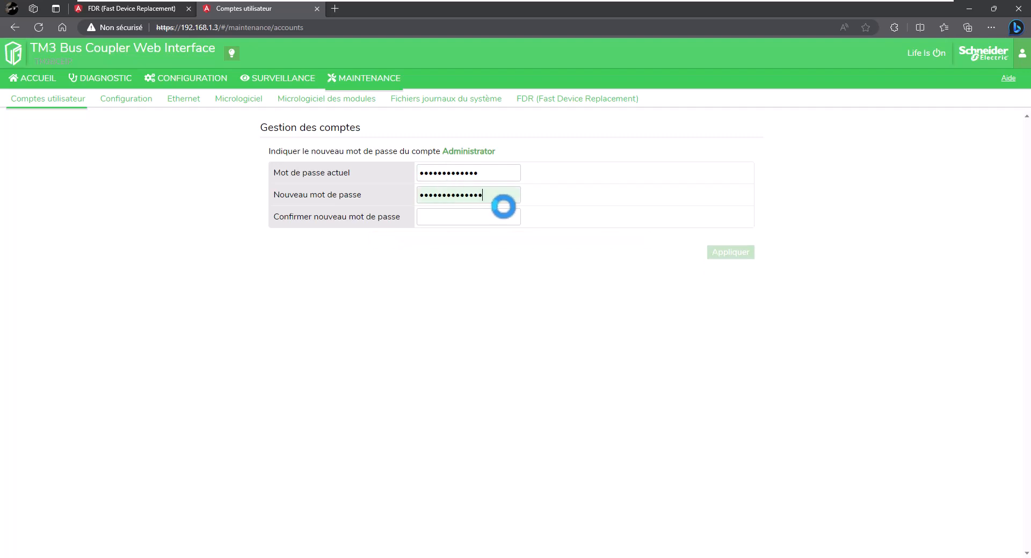
click(503, 211)
key(ctrl+v)
text(1)
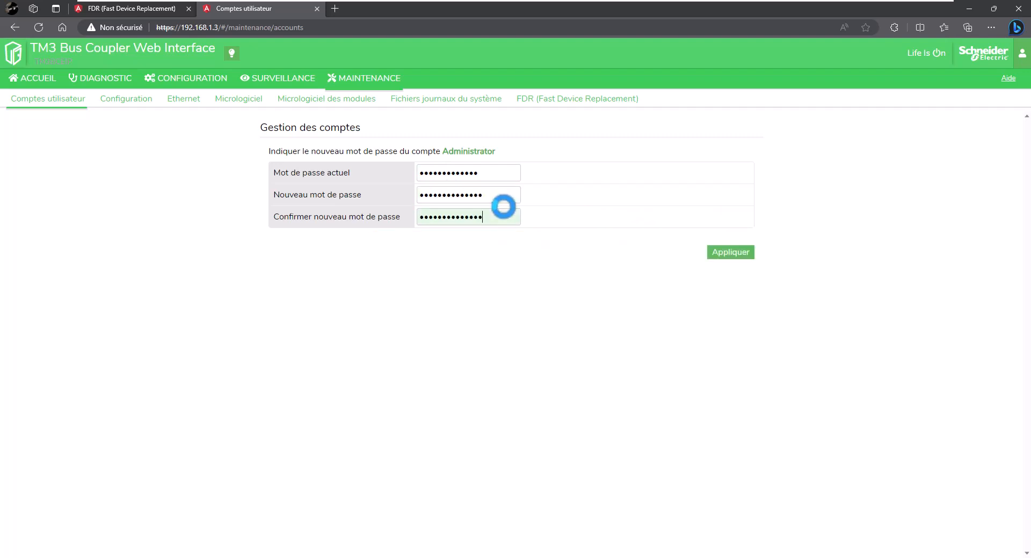
click(744, 257)
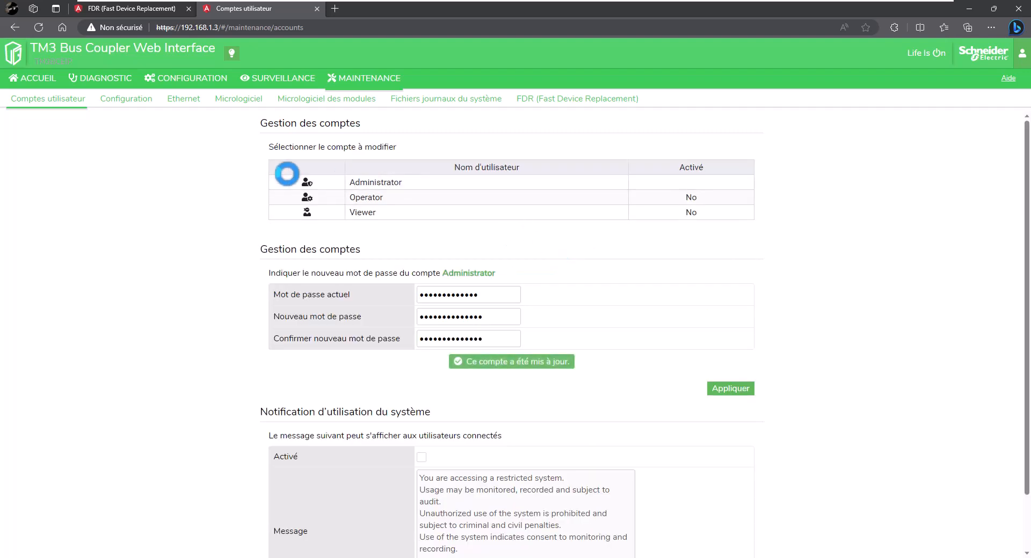
Review the home, Ethernet/EtherNet/IP/Modbus TCP diagnostics and I/O configuration pages, ending on Surveillance du bus.
click(50, 79)
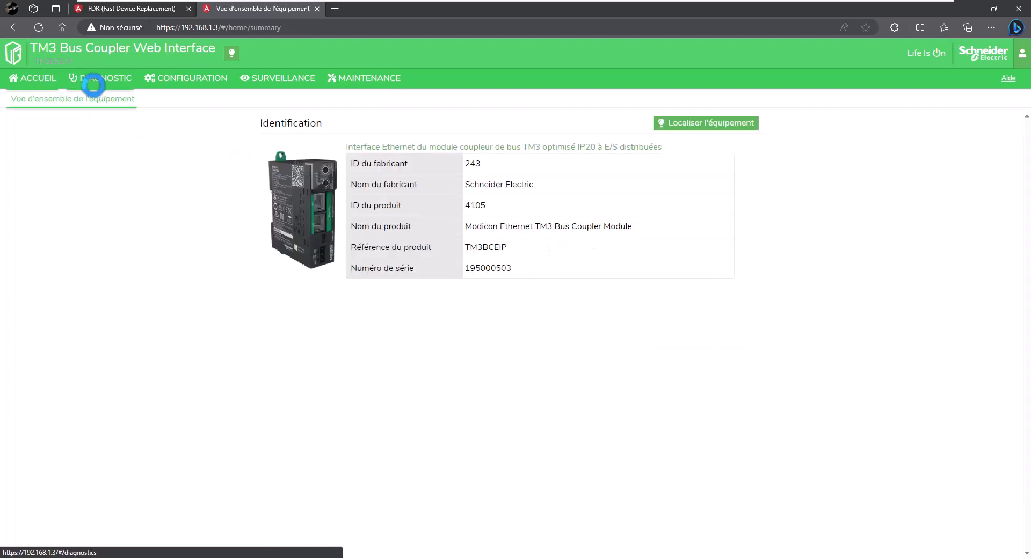
click(96, 80)
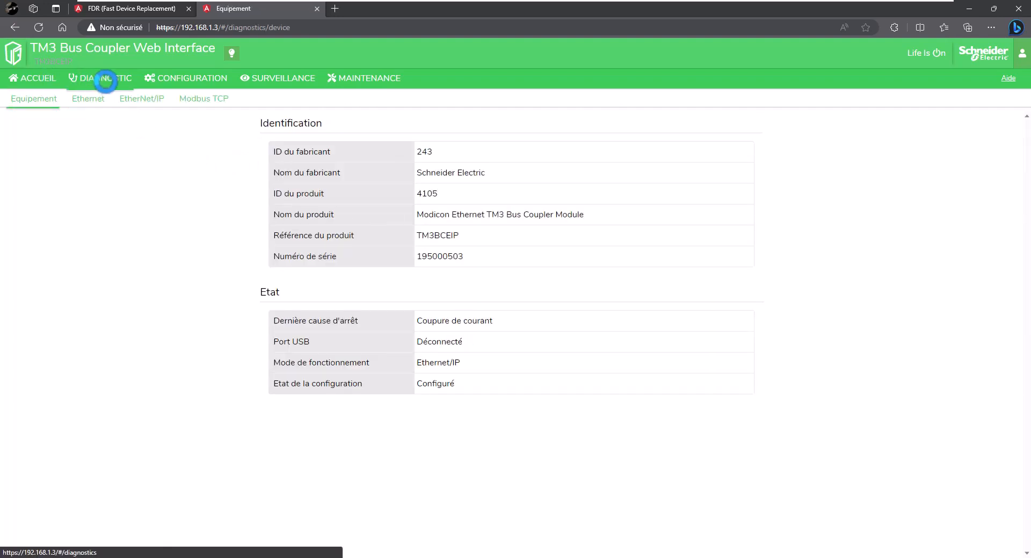
click(89, 98)
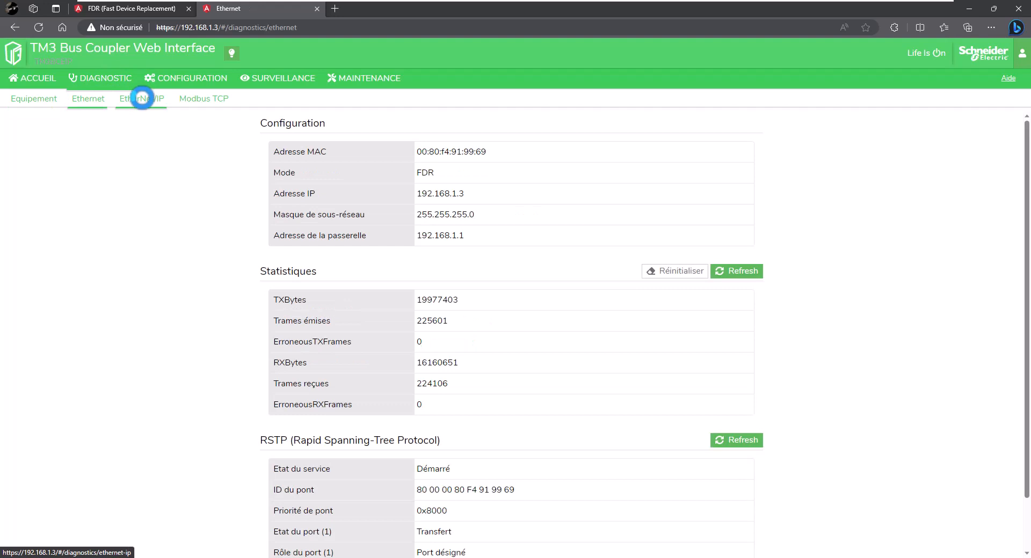
click(142, 98)
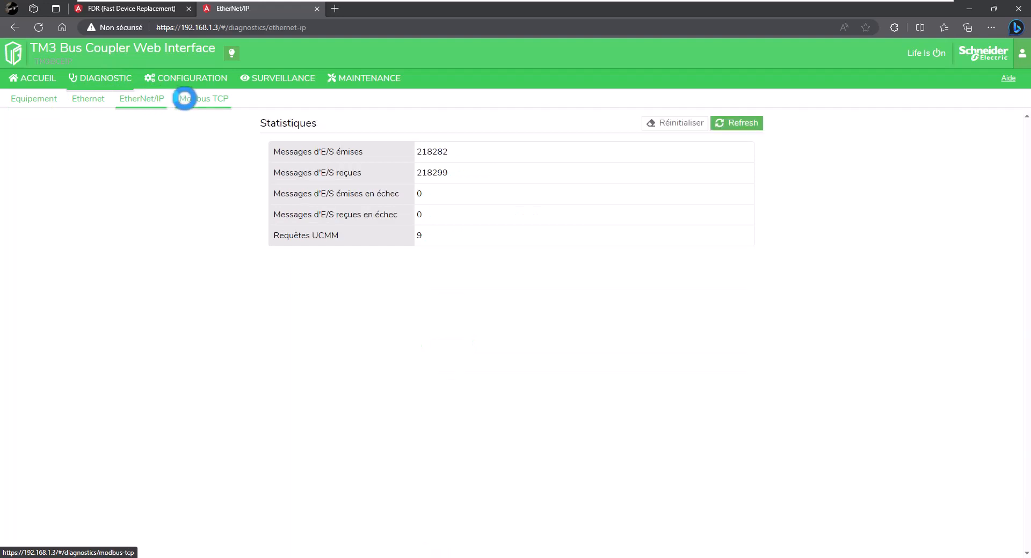
click(186, 98)
click(170, 74)
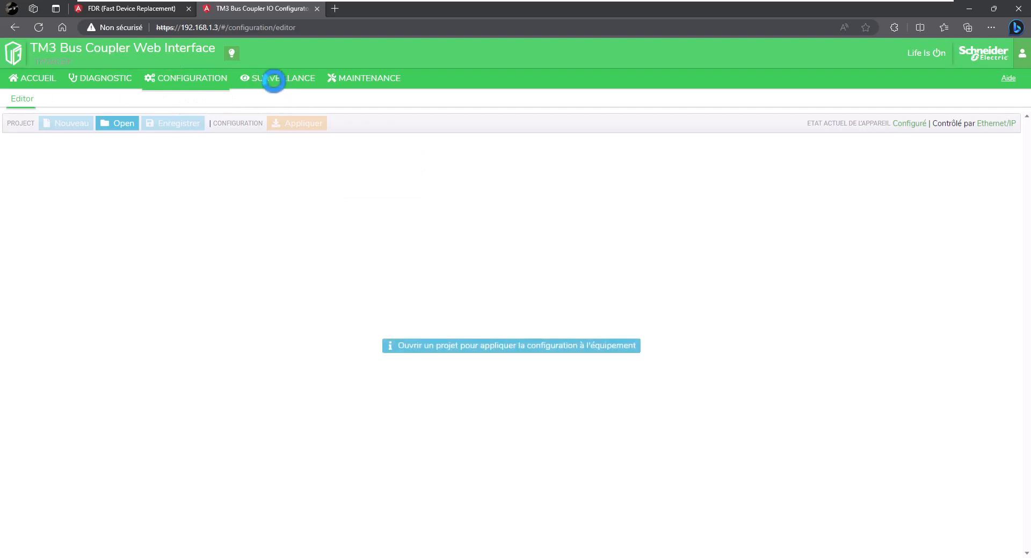
click(301, 95)
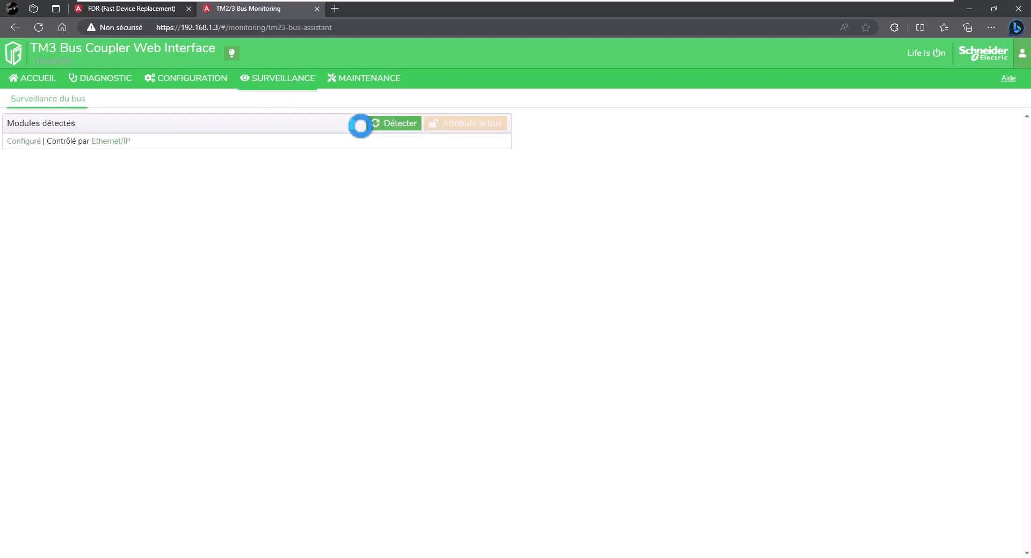
Detect the I/O bus modules and correct slot 0 to TM3DQ8T/G.
click(376, 123)
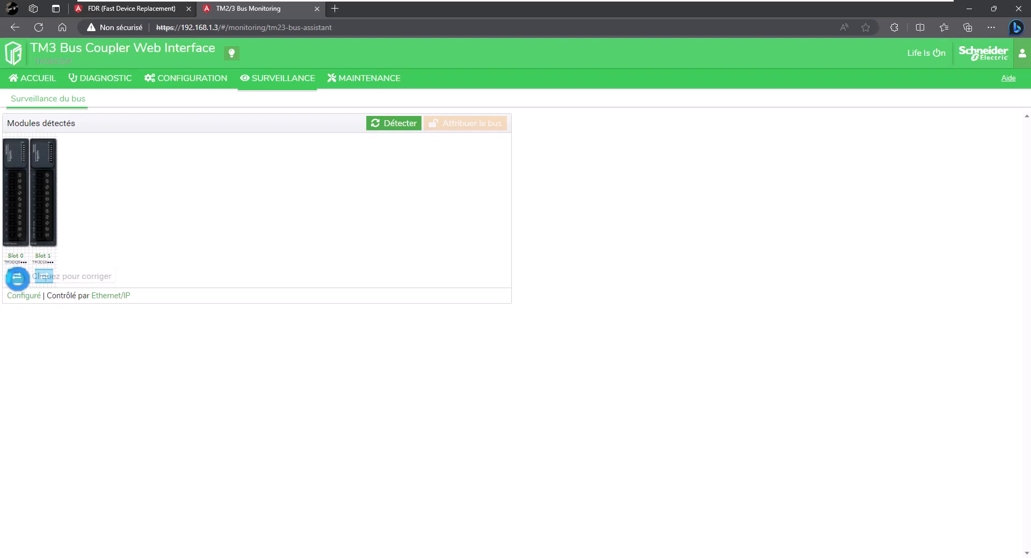
click(16, 276)
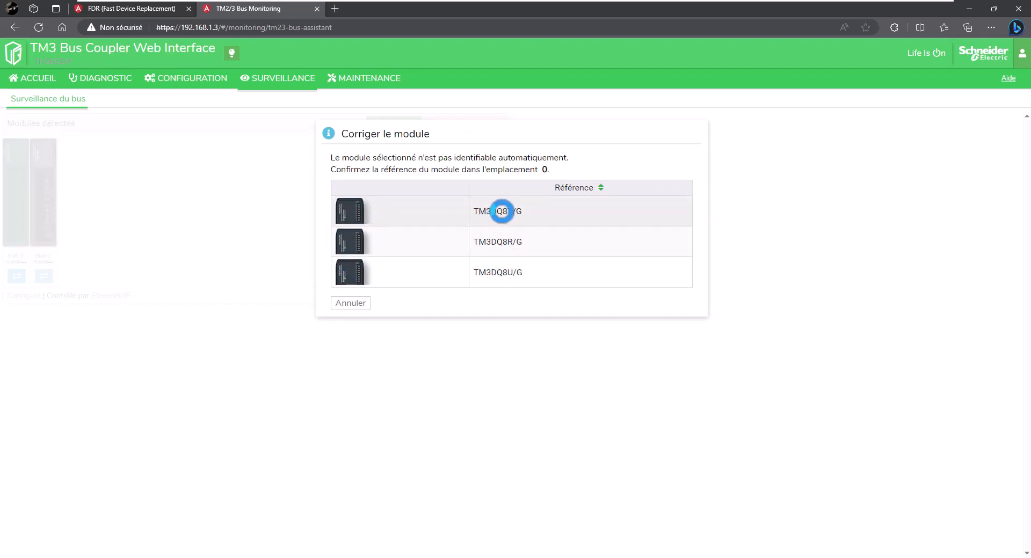
click(501, 211)
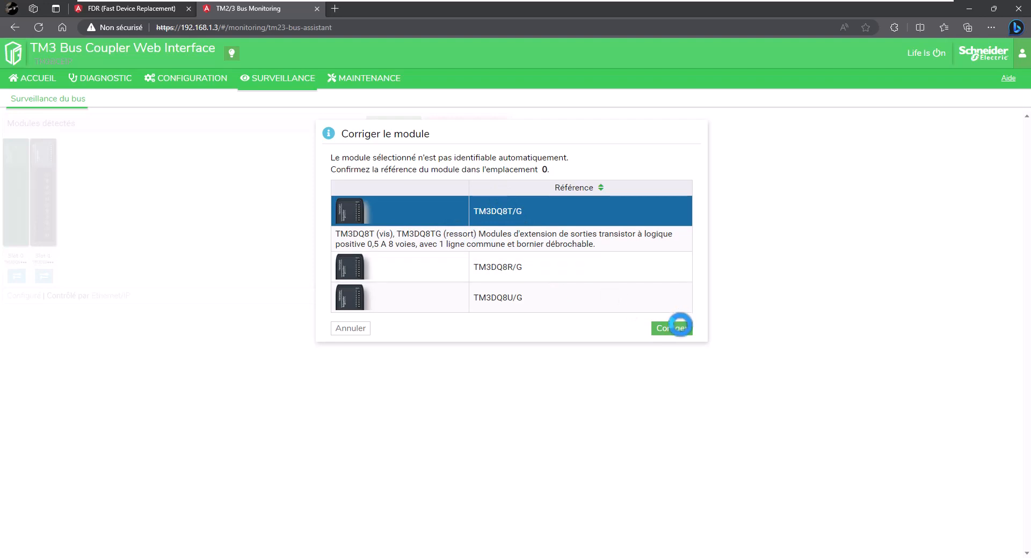
click(671, 328)
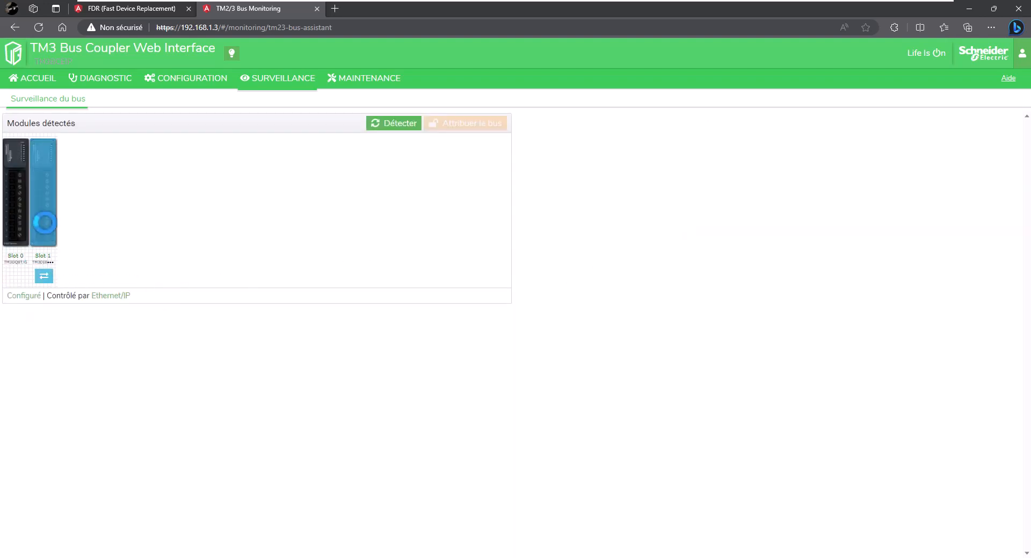
Correct slot 1 to TM3DI8/G and go to the Maintenance pages.
click(44, 276)
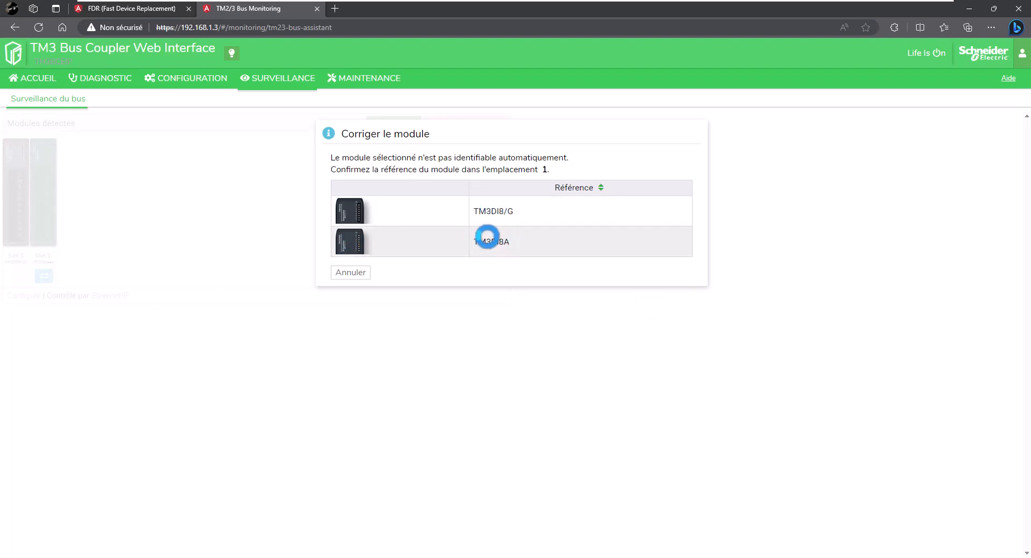
click(506, 210)
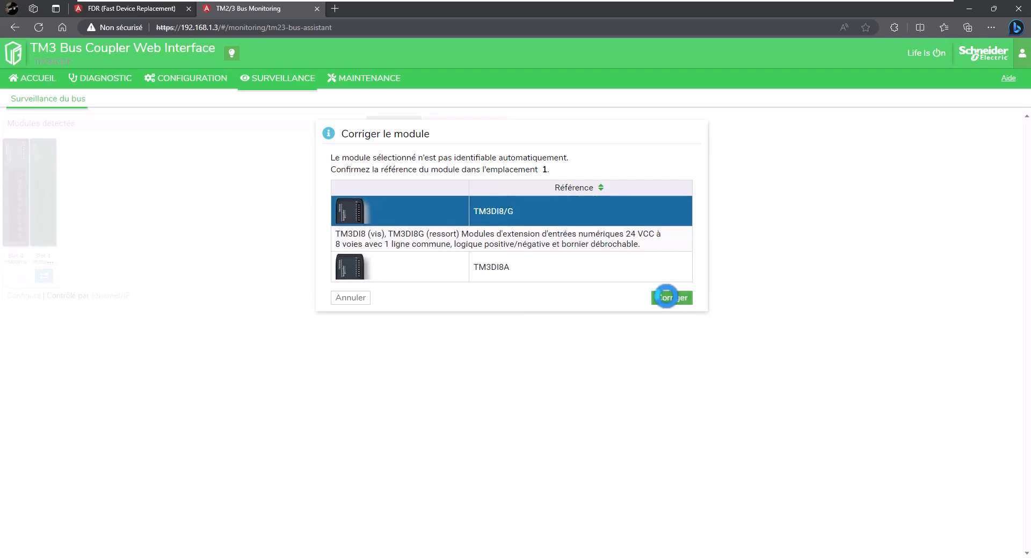
click(666, 297)
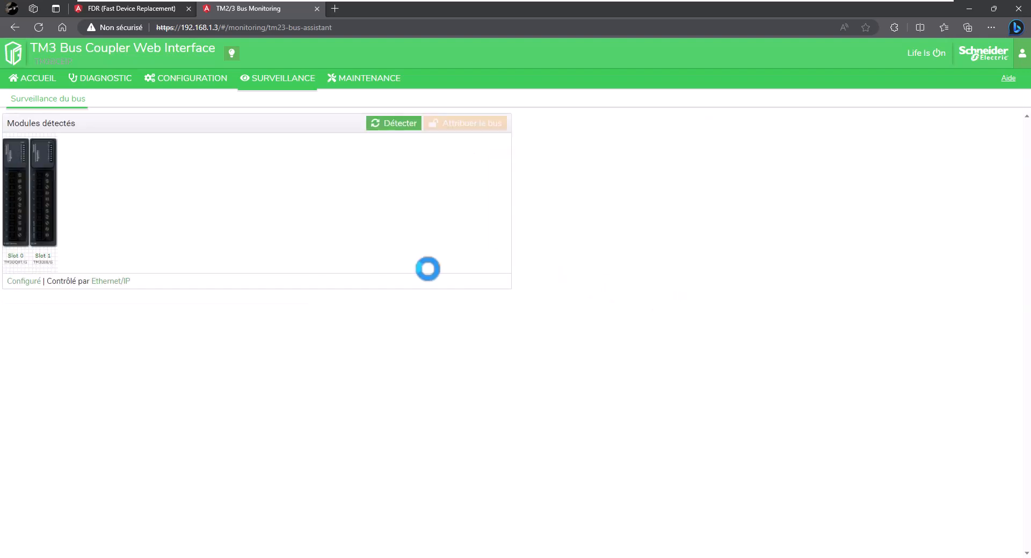
click(352, 78)
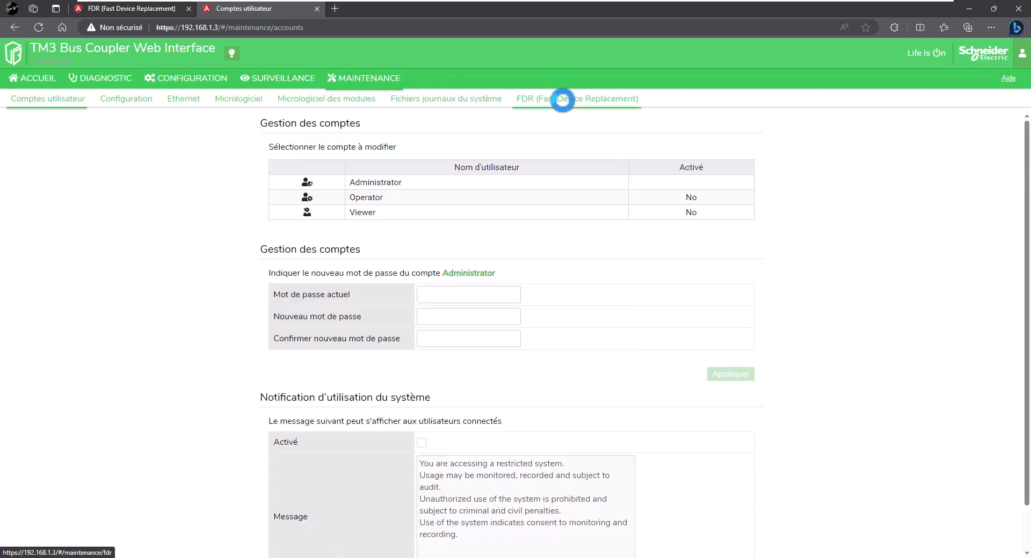
Tick FDR automatic saving on TM3BCEIP_091 and compare ControlConfiguration with the 192.168.1.2 coupler.
click(563, 100)
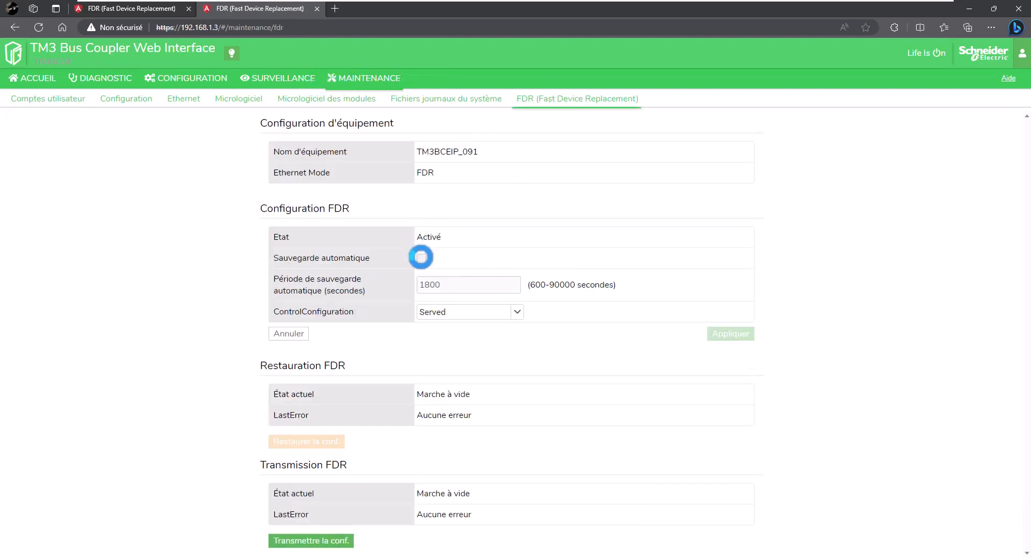
click(421, 258)
click(449, 312)
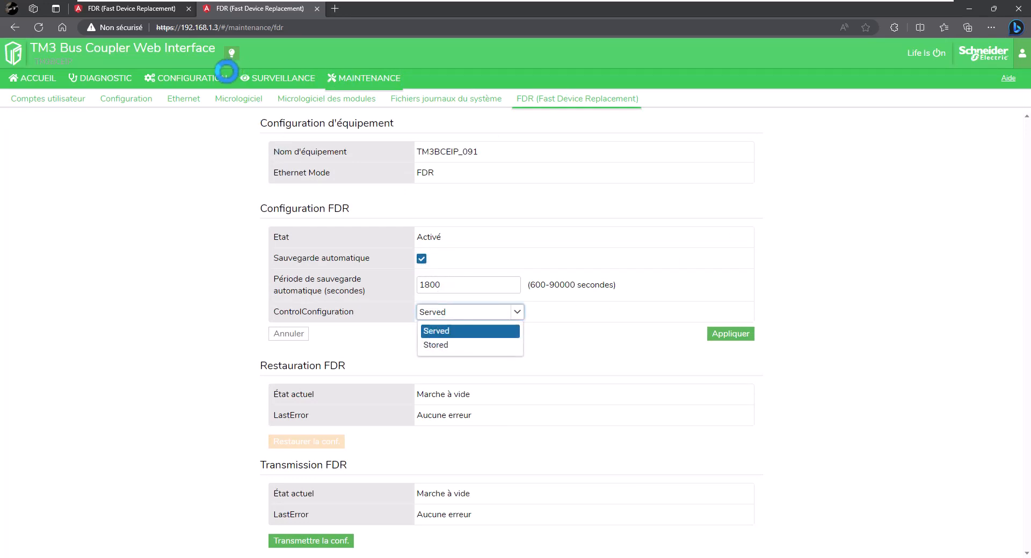
click(95, 12)
click(449, 338)
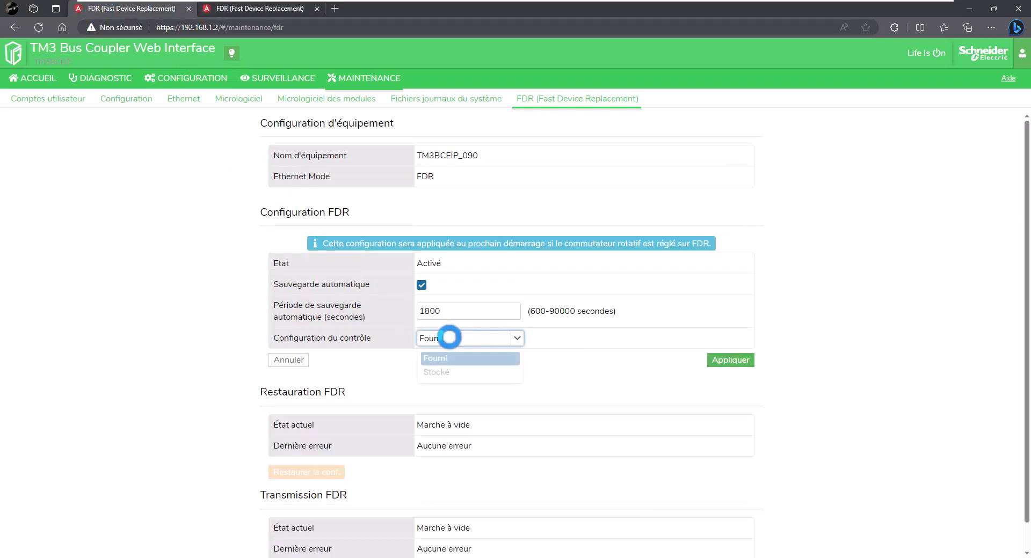
click(237, 8)
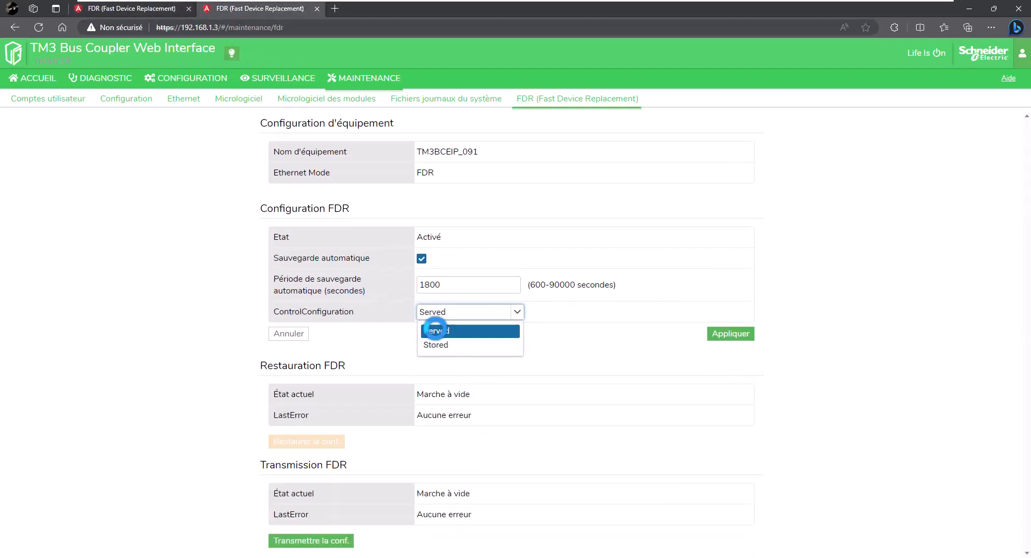
Look at the user menu's Langue choices, then dismiss the menu.
click(1021, 53)
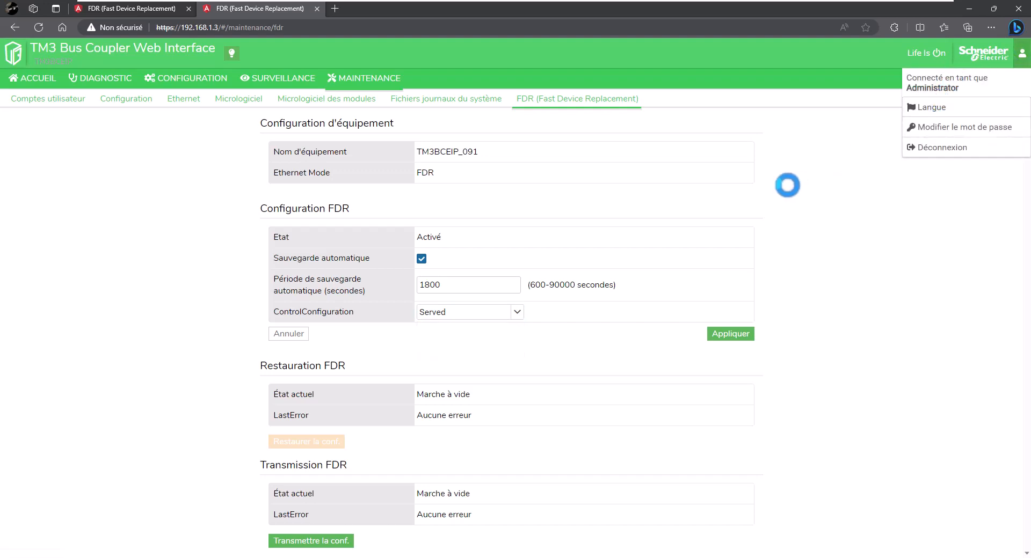
click(939, 108)
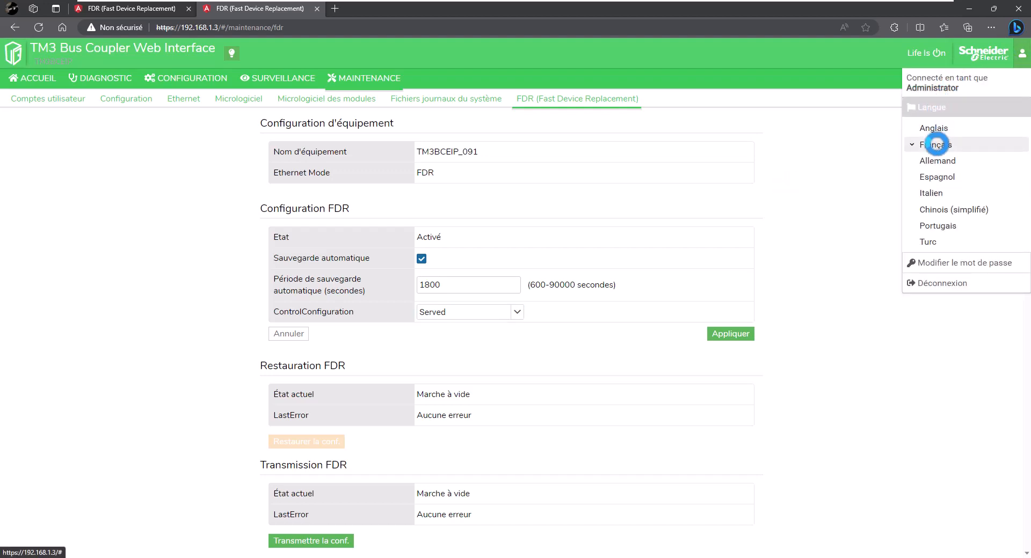
click(531, 211)
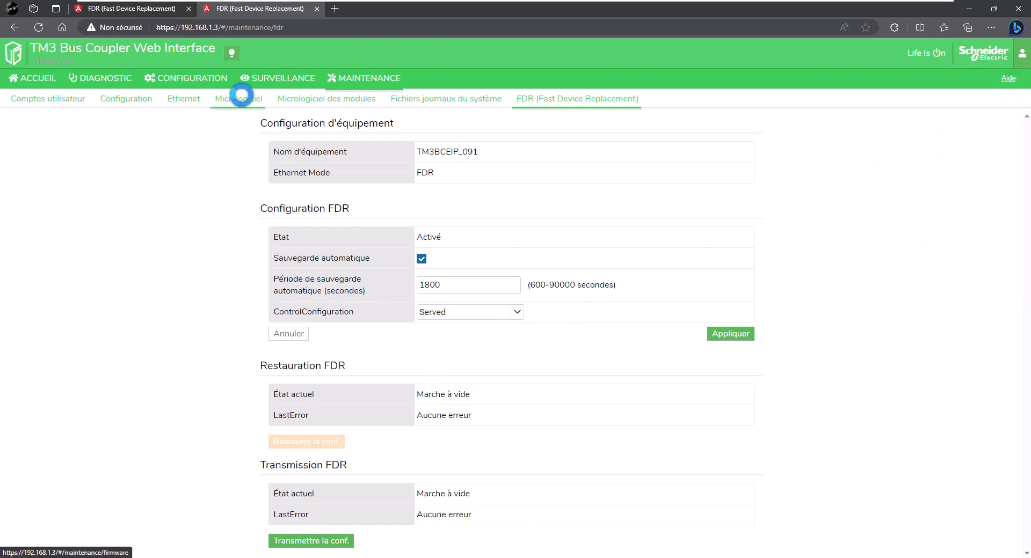
Compare the two couplers' firmware versions, 2.5.1.0 and 2.1.50.2.
click(243, 97)
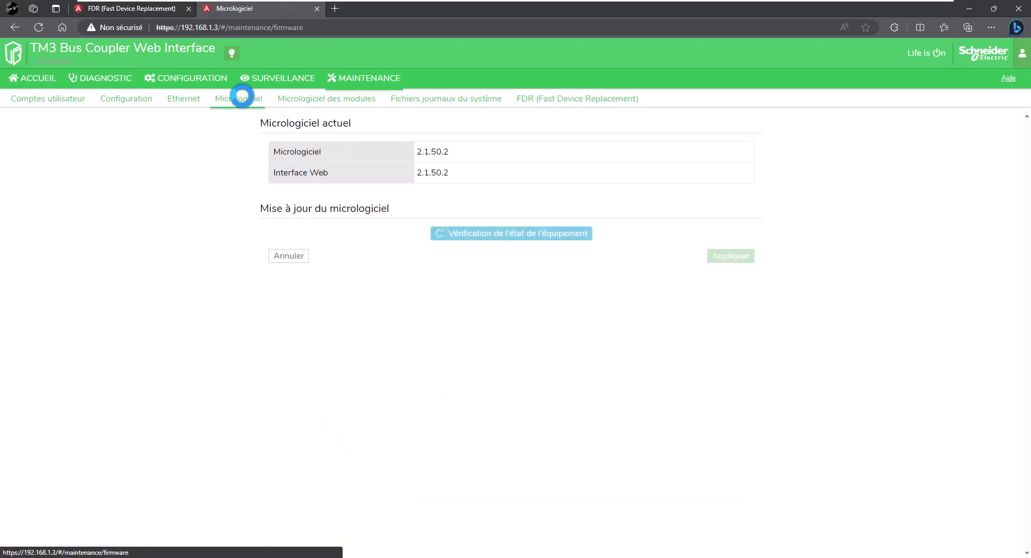
click(147, 8)
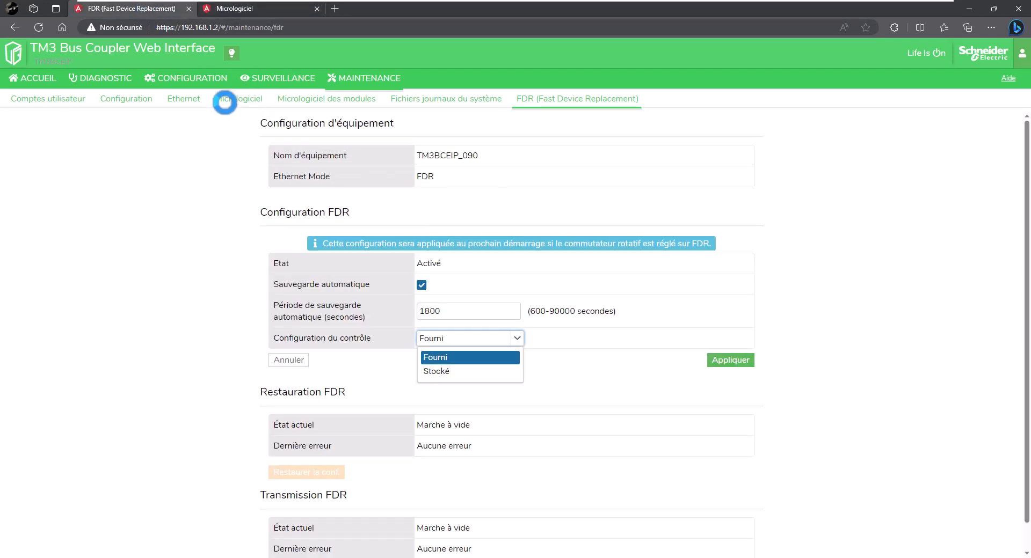
click(238, 98)
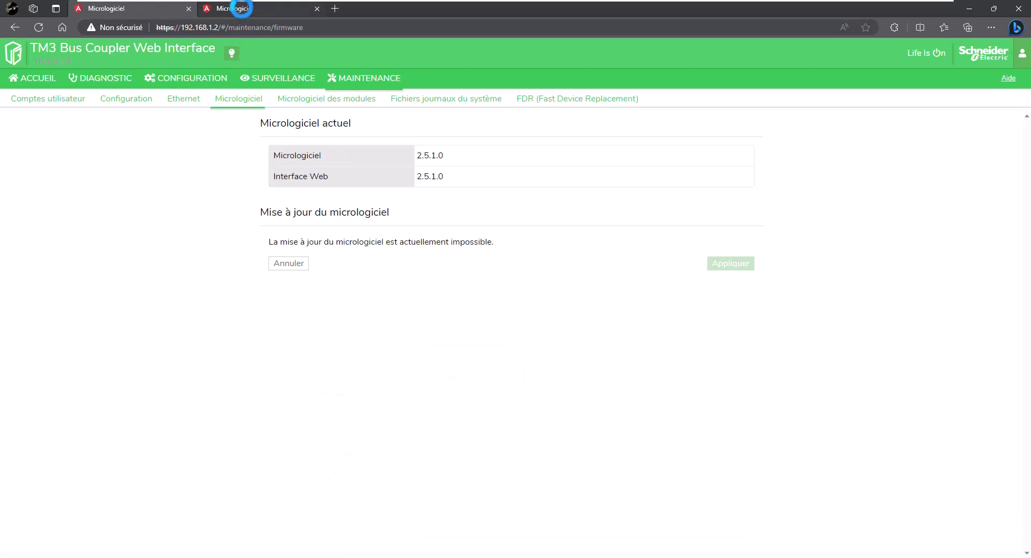
click(234, 9)
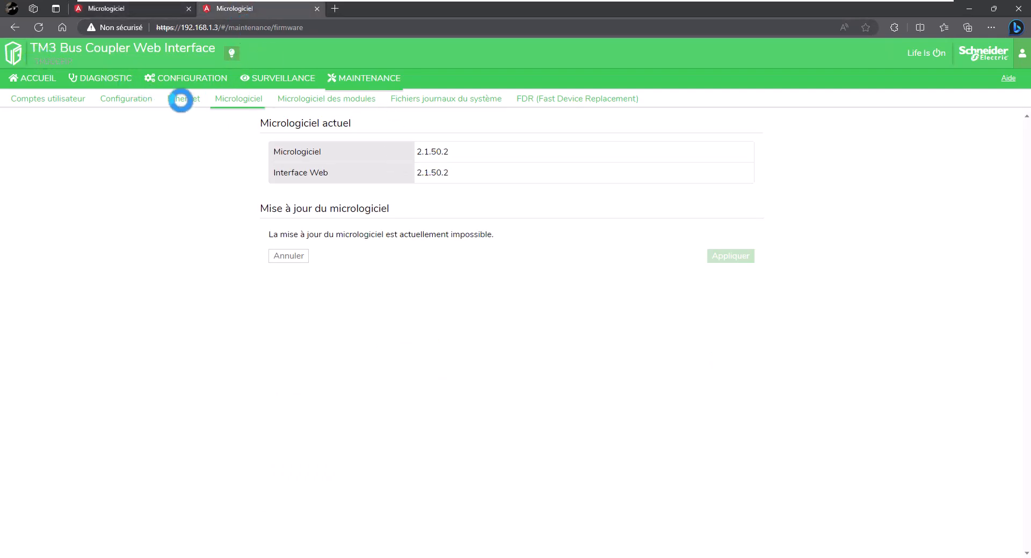
click(137, 12)
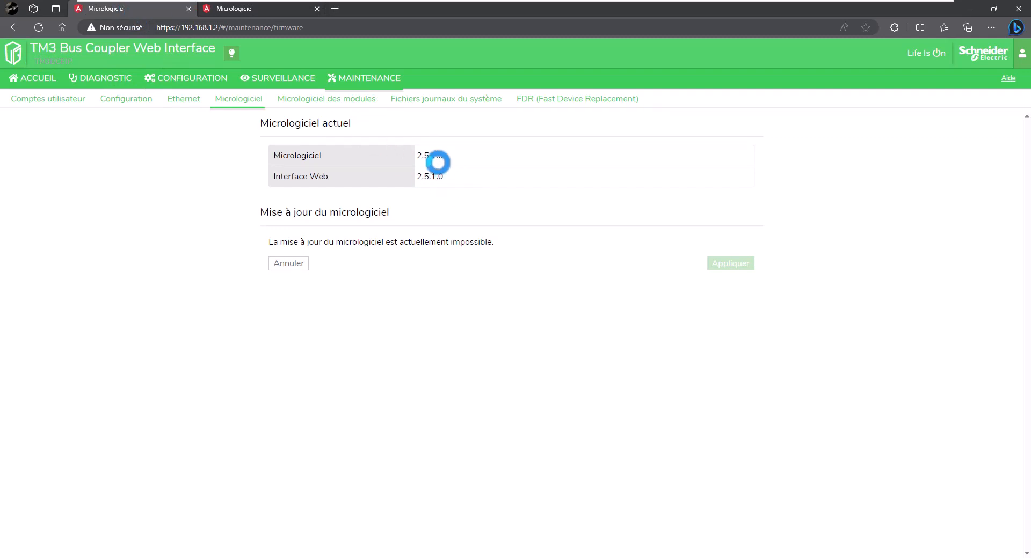
Check the 192.168.1.2 coupler's FDR control configuration, then reopen 192.168.1.3's FDR page.
click(530, 98)
click(444, 337)
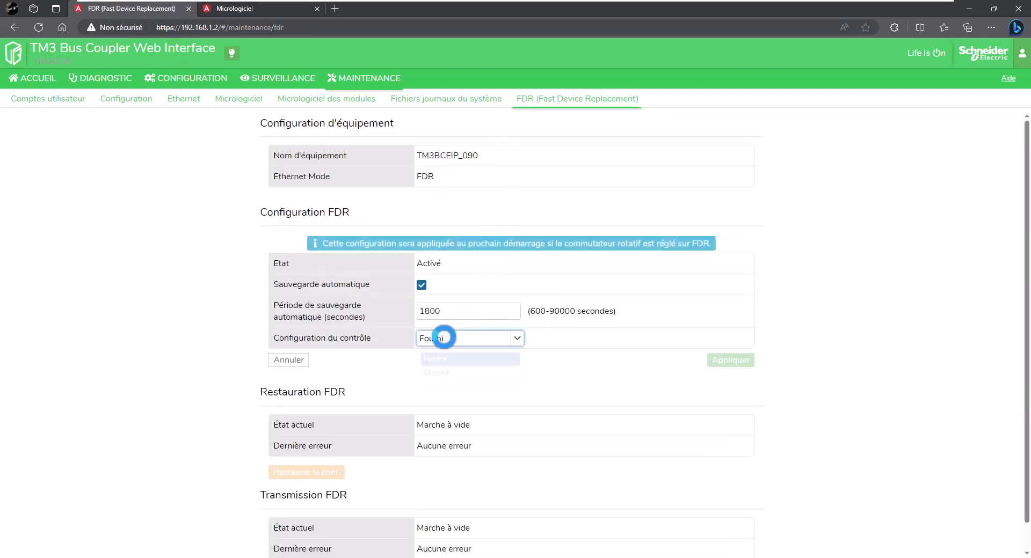
click(276, 8)
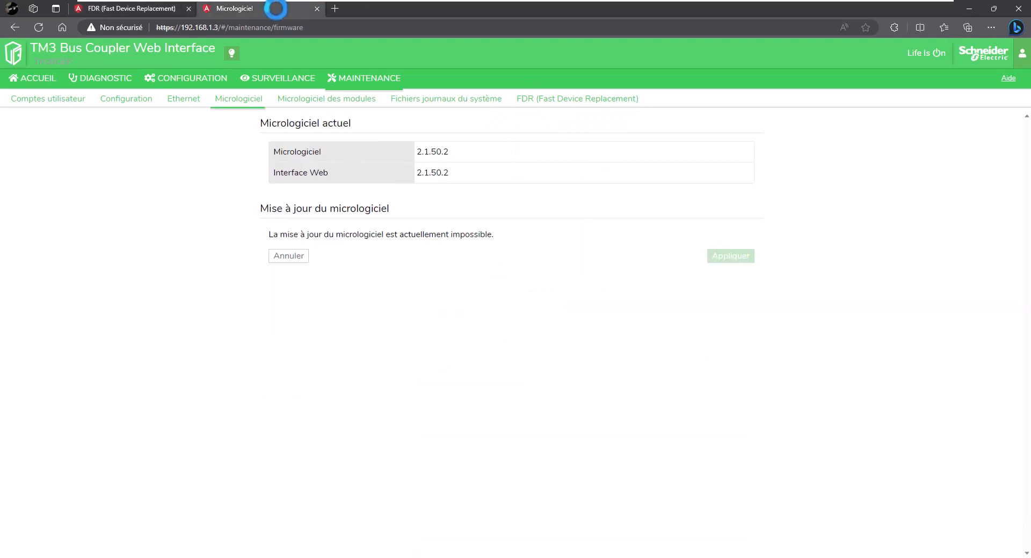
click(529, 99)
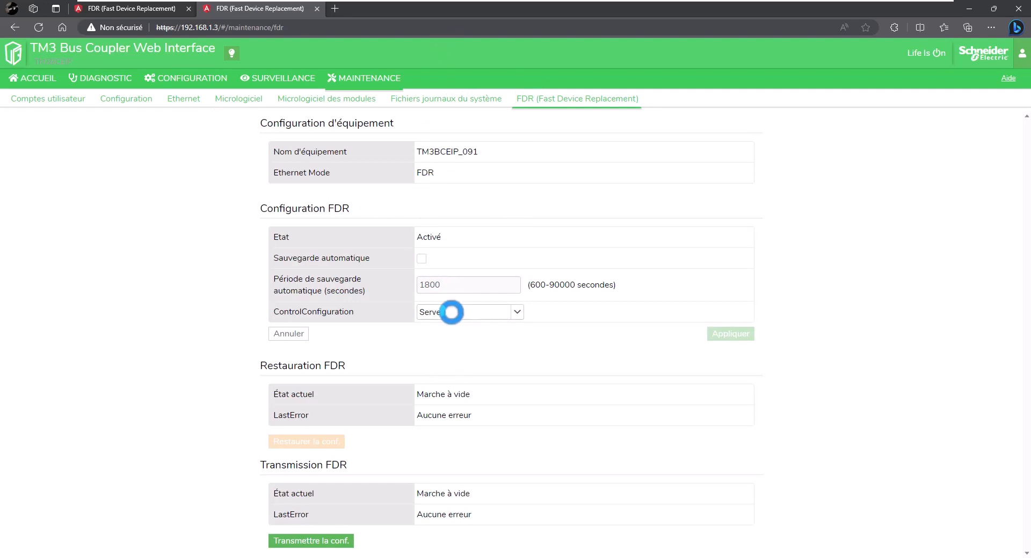
Apply FDR automatic saving every 1800 s with ControlConfiguration Served on TM3BCEIP_091, then close Edge.
click(452, 312)
click(452, 313)
click(423, 260)
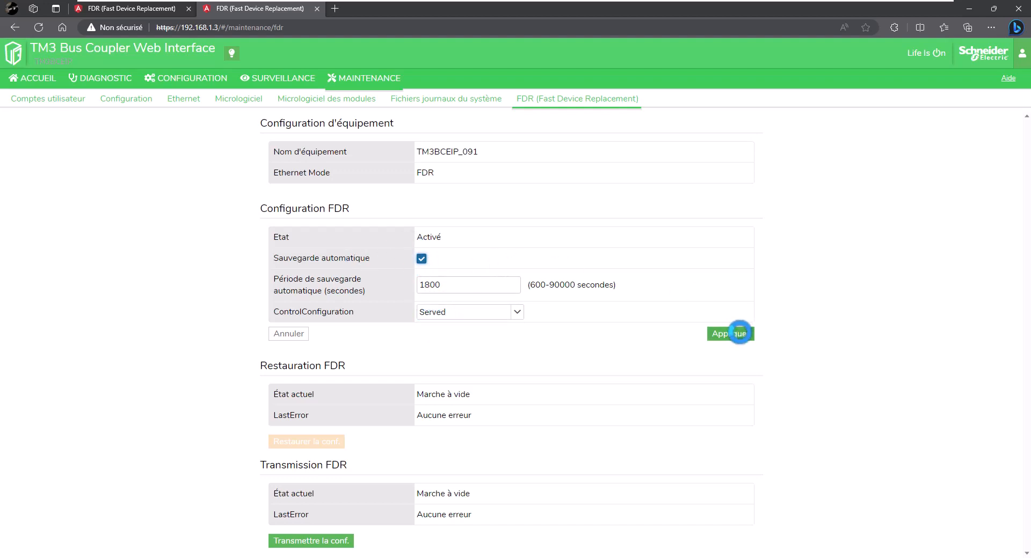
click(740, 333)
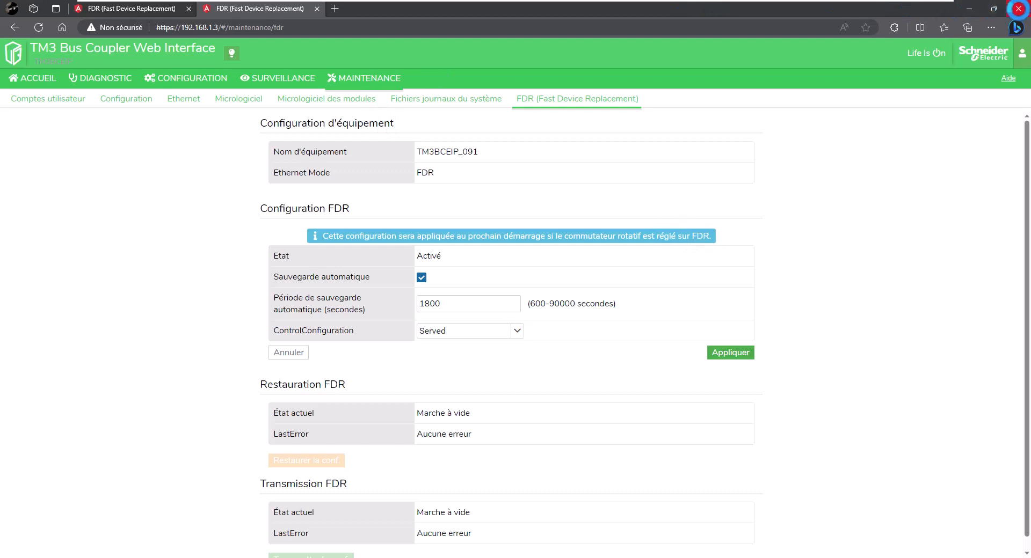
click(1018, 9)
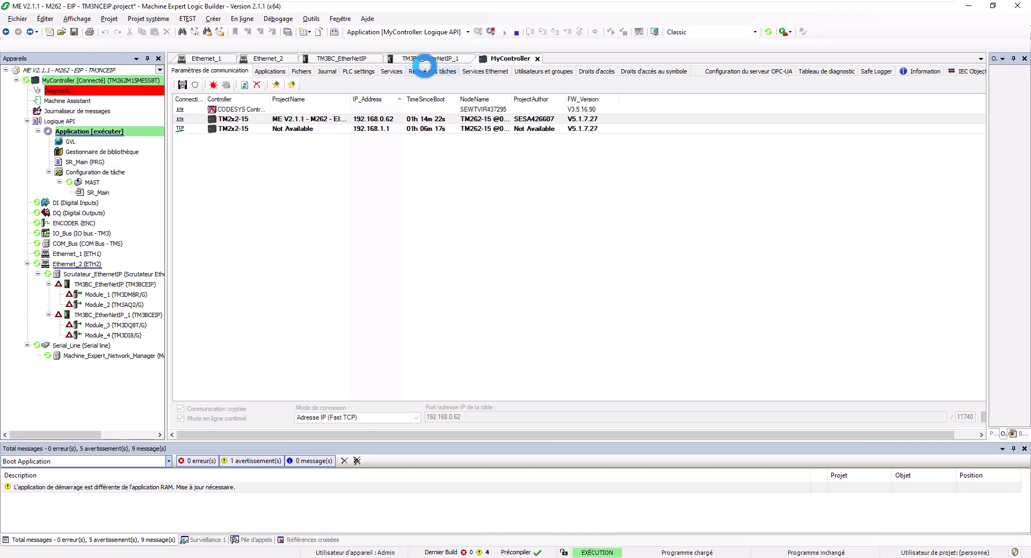
Refresh the controller's file list and browse into the Fdr/FDRS folder.
click(304, 73)
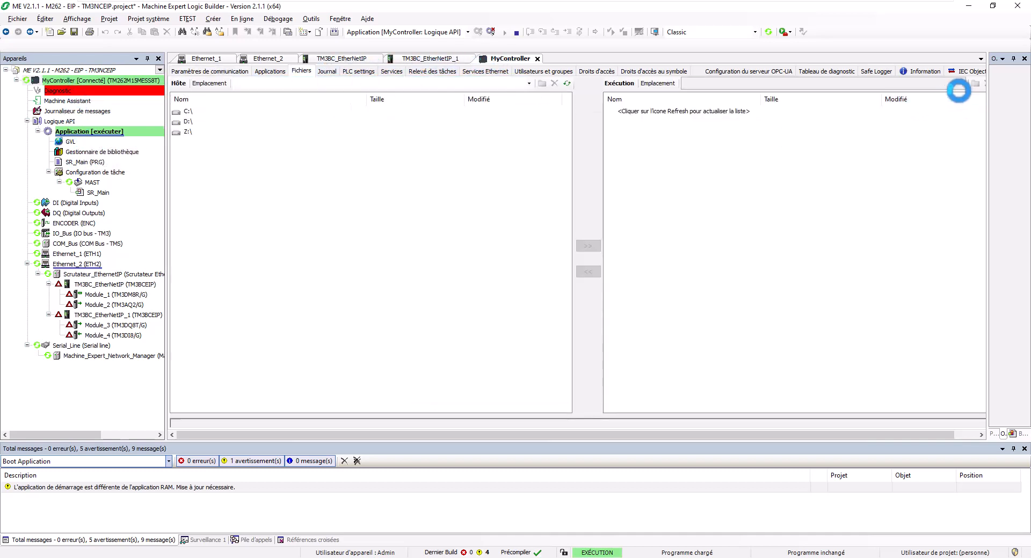
drag(988, 94, 1013, 98)
click(1002, 84)
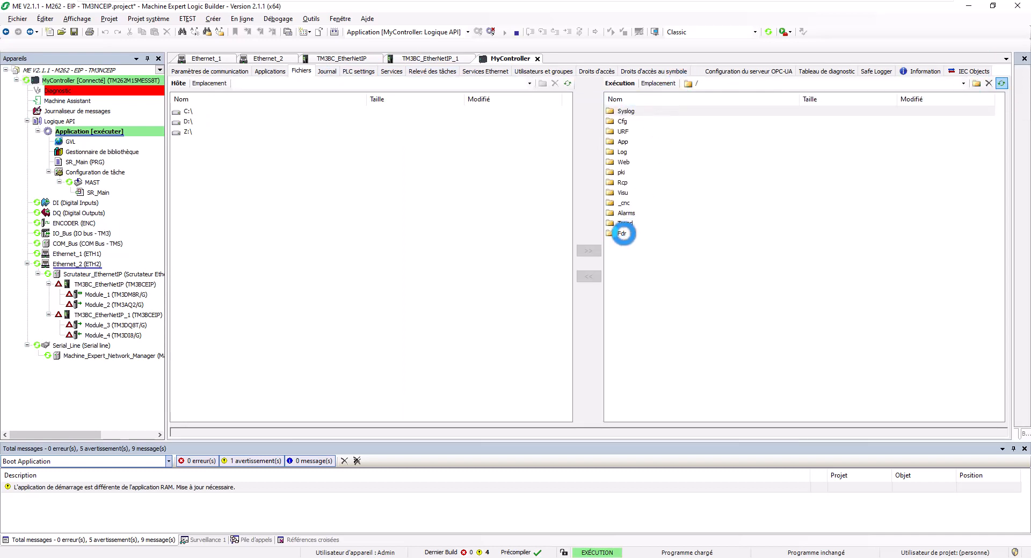
double_click(613, 234)
double_click(621, 120)
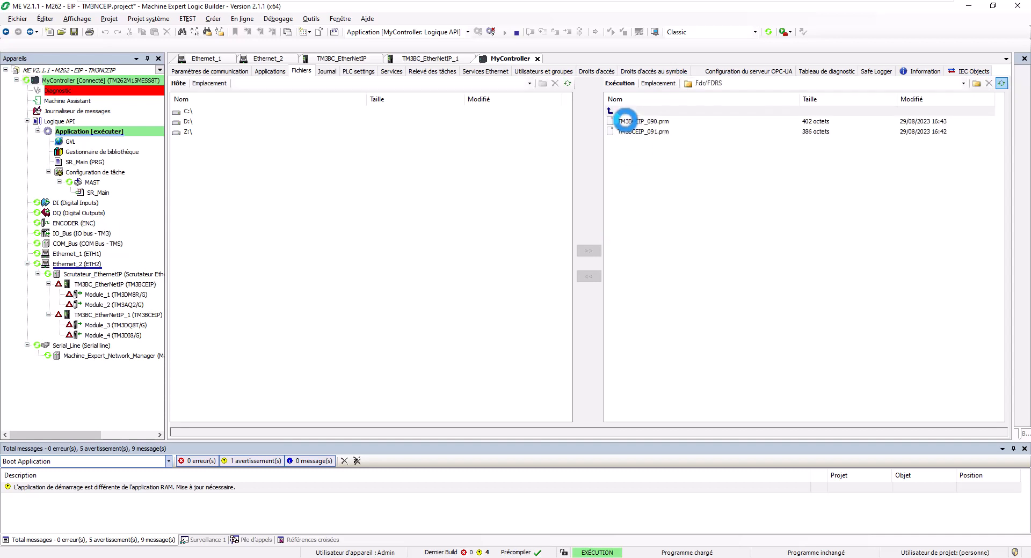
Check sizes and dates of TM3BCEIP_090.prm (402 octets) and TM3BCEIP_091.prm (386 octets).
click(625, 121)
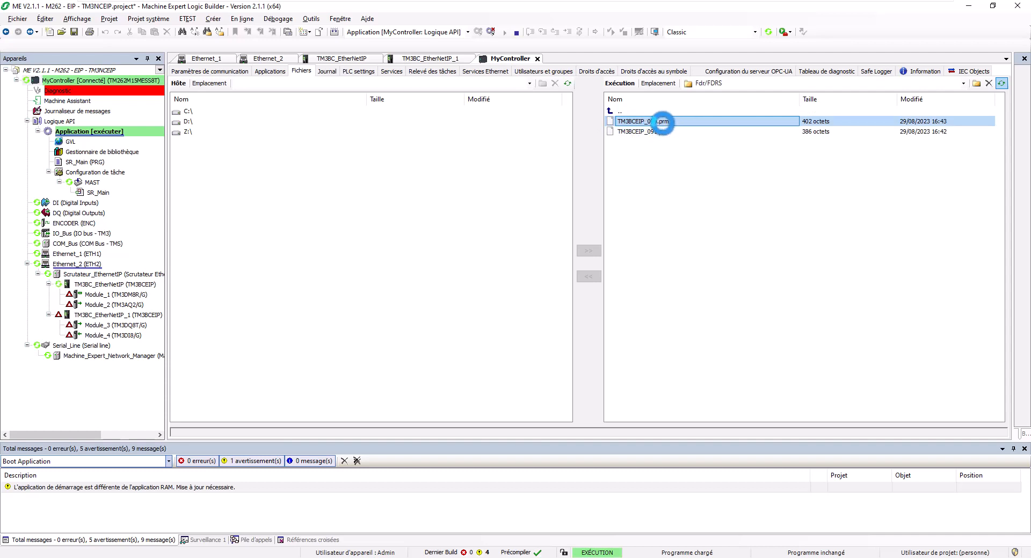
click(647, 131)
click(811, 123)
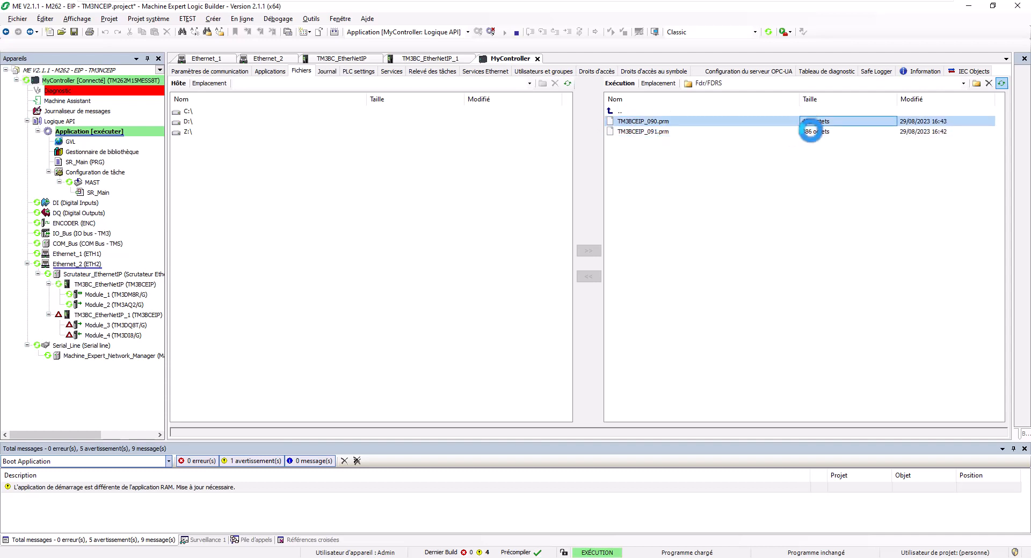
click(811, 131)
click(913, 121)
click(915, 131)
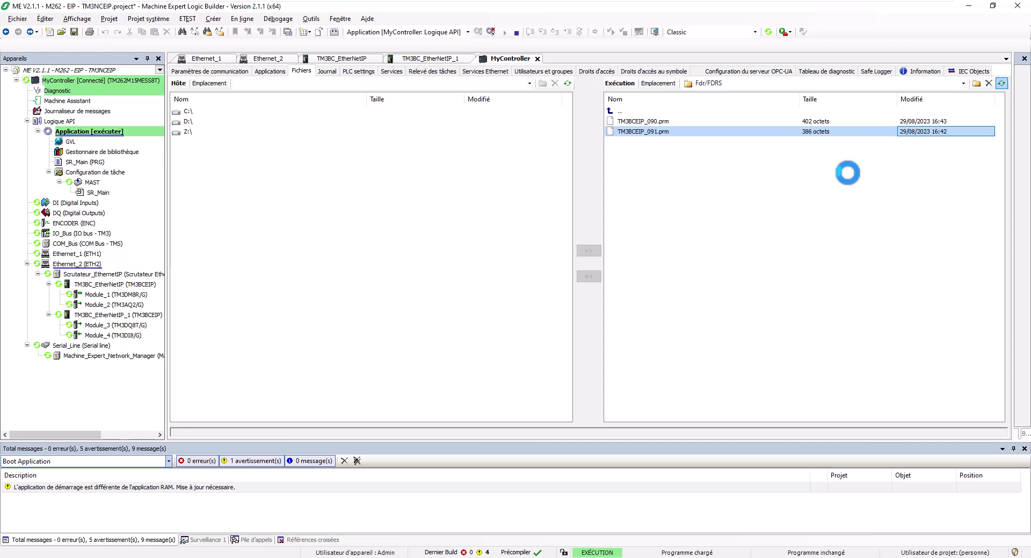
click(766, 196)
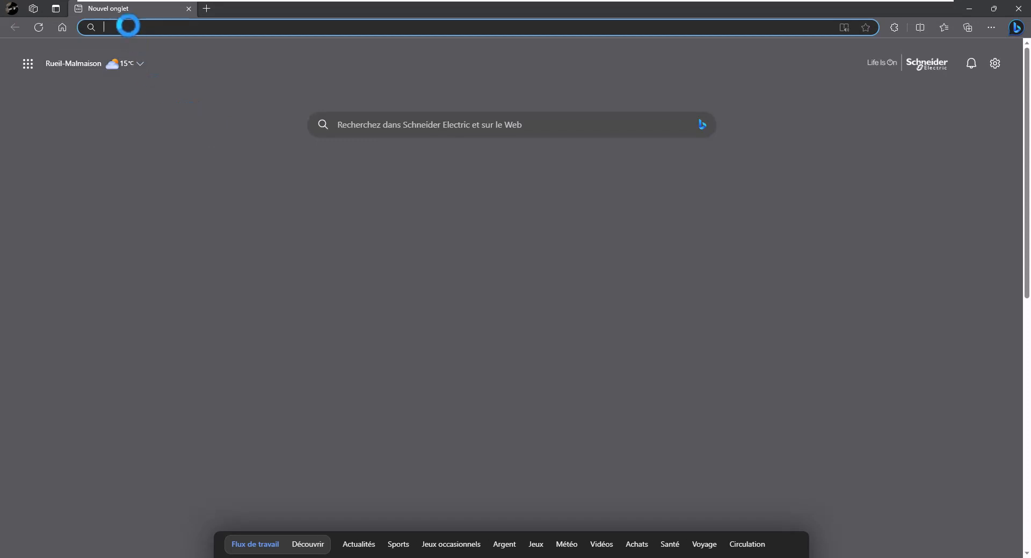
Load 192.168.1.3 in Edge and continue past the untrusted-certificate warning.
text(192.168.1)
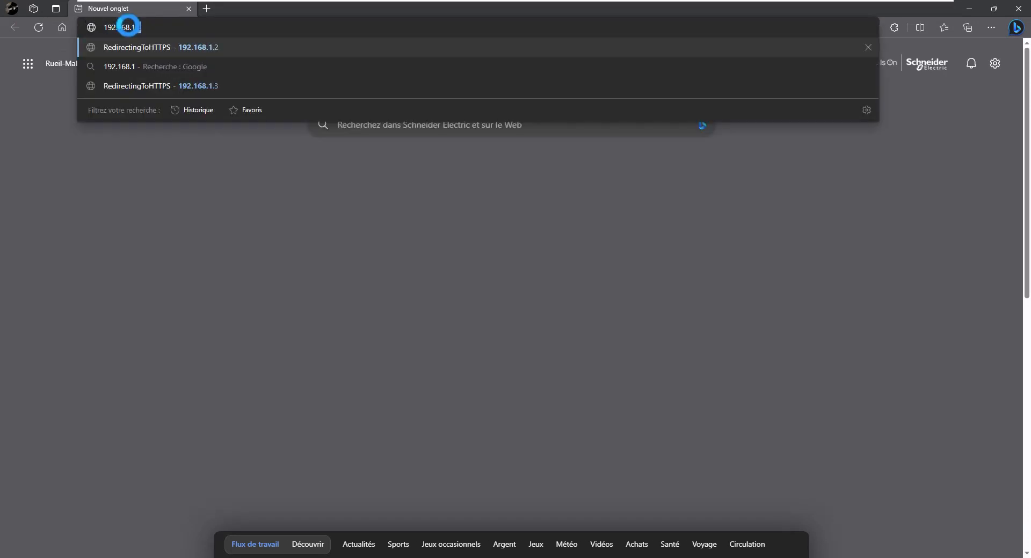
text(.3)
key(Return)
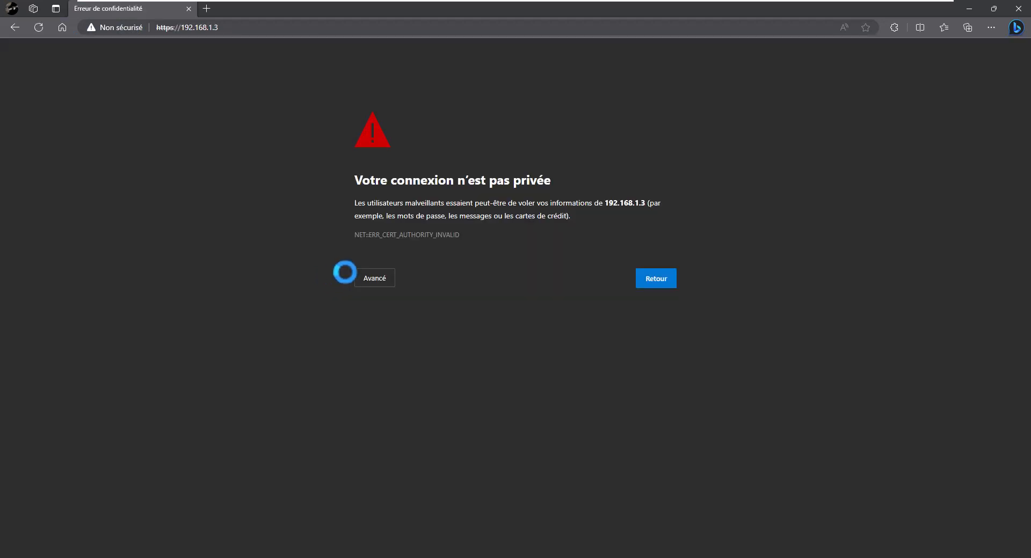
click(371, 276)
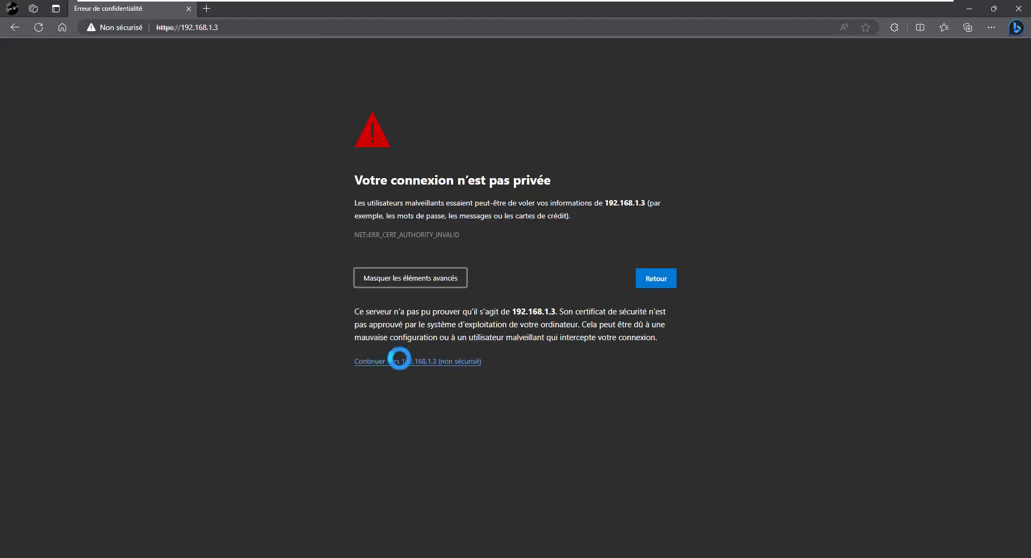
click(399, 361)
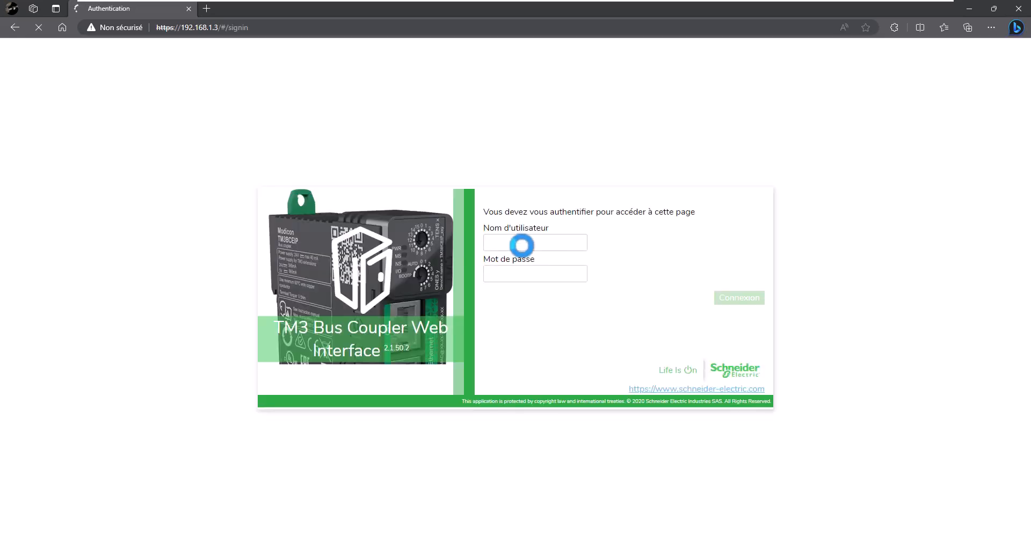
Sign in to the 192.168.1.3 coupler as Administrator using the saved credentials.
click(522, 245)
click(529, 257)
double_click(518, 242)
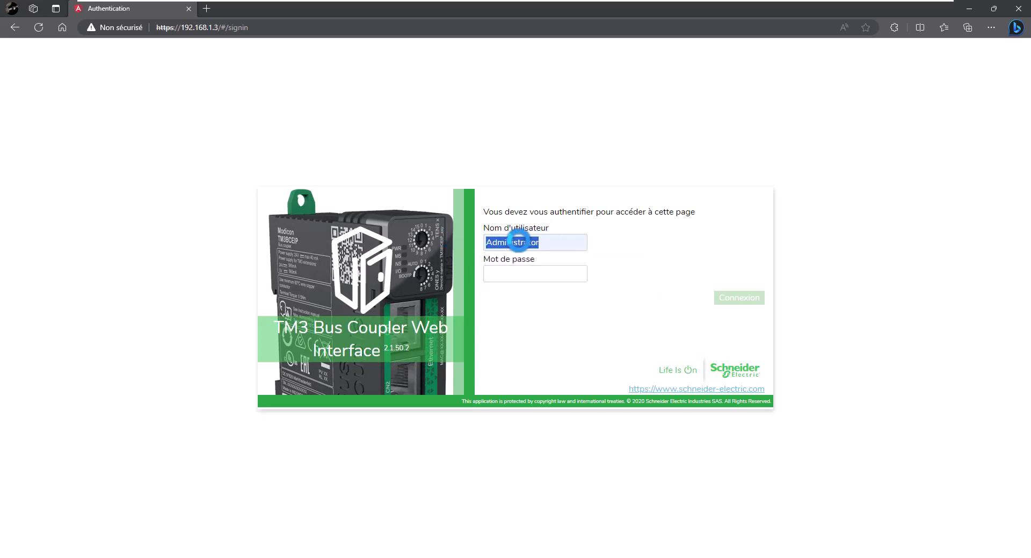
right_click(518, 242)
click(537, 286)
right_click(509, 274)
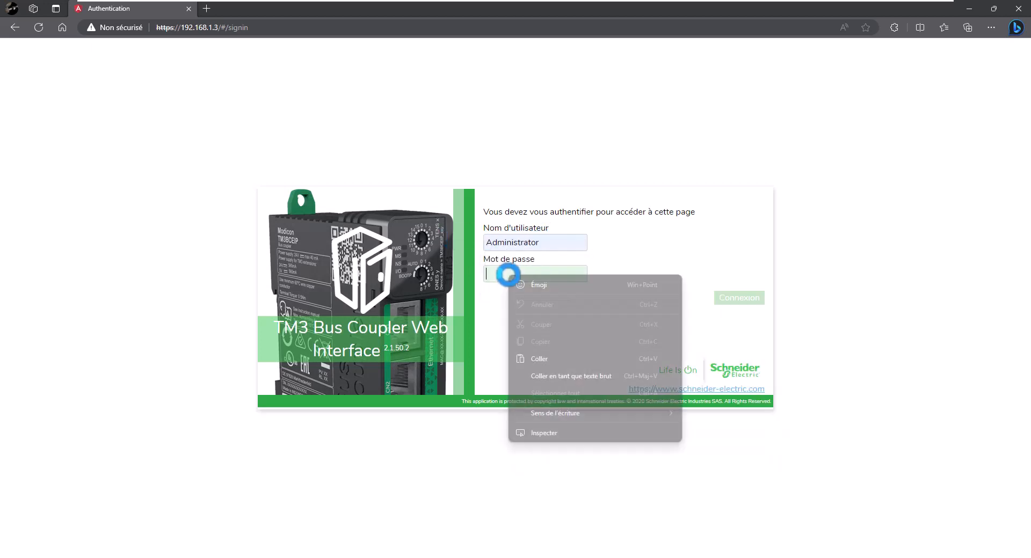
click(549, 355)
click(754, 299)
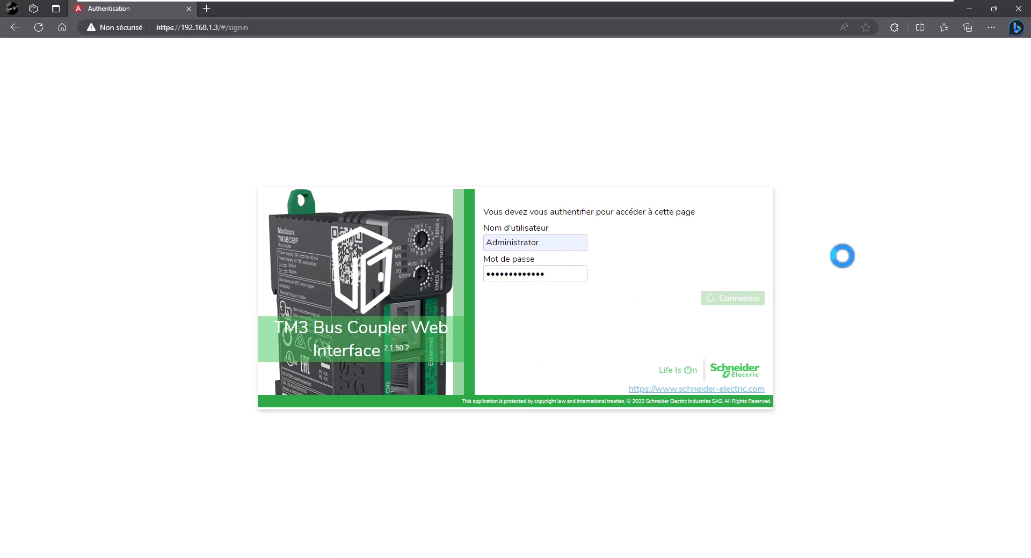
Replace the default administrator password with the new one, apply it, and open the FDR page.
click(409, 180)
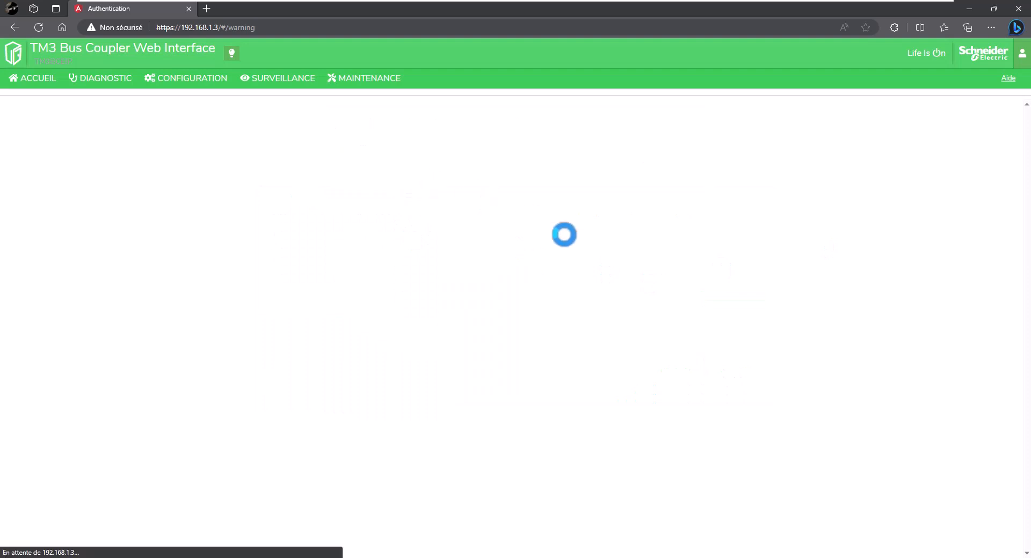
right_click(488, 171)
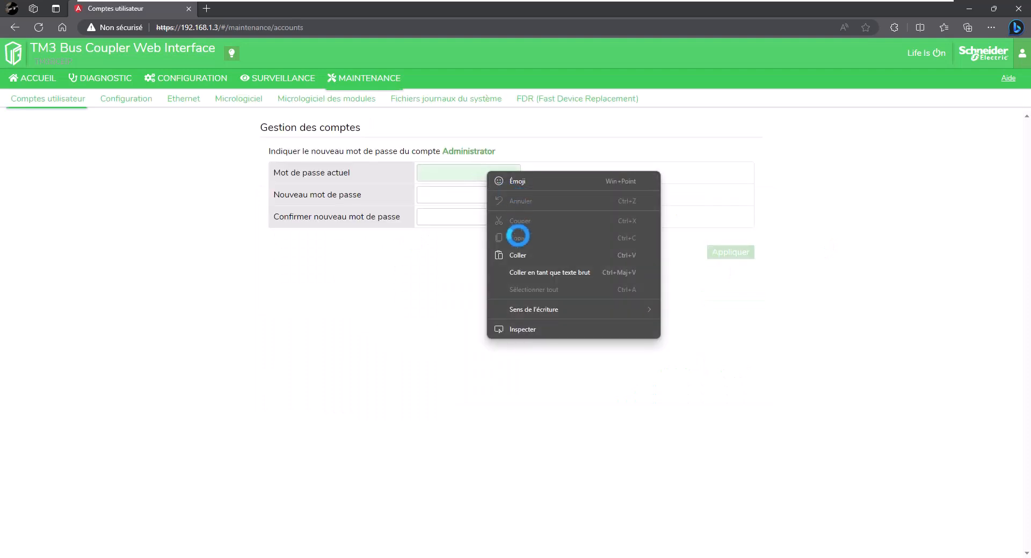
click(514, 255)
right_click(438, 180)
right_click(414, 190)
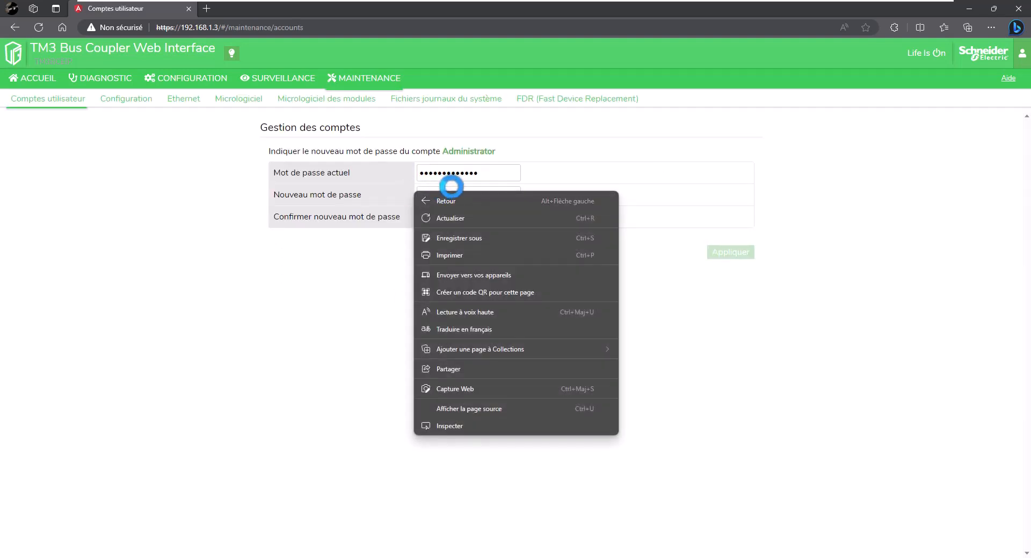
click(452, 189)
right_click(480, 193)
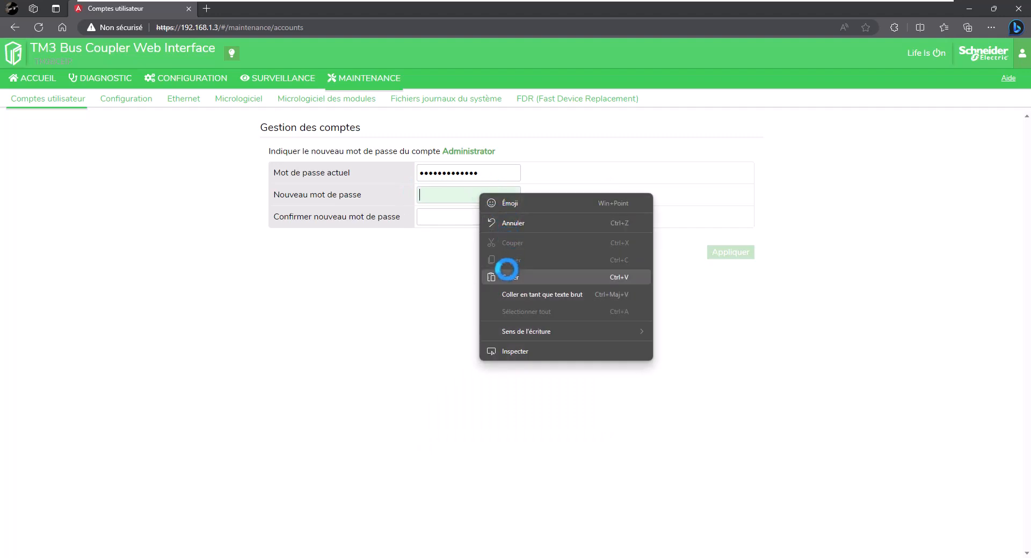
click(508, 272)
right_click(457, 215)
click(490, 292)
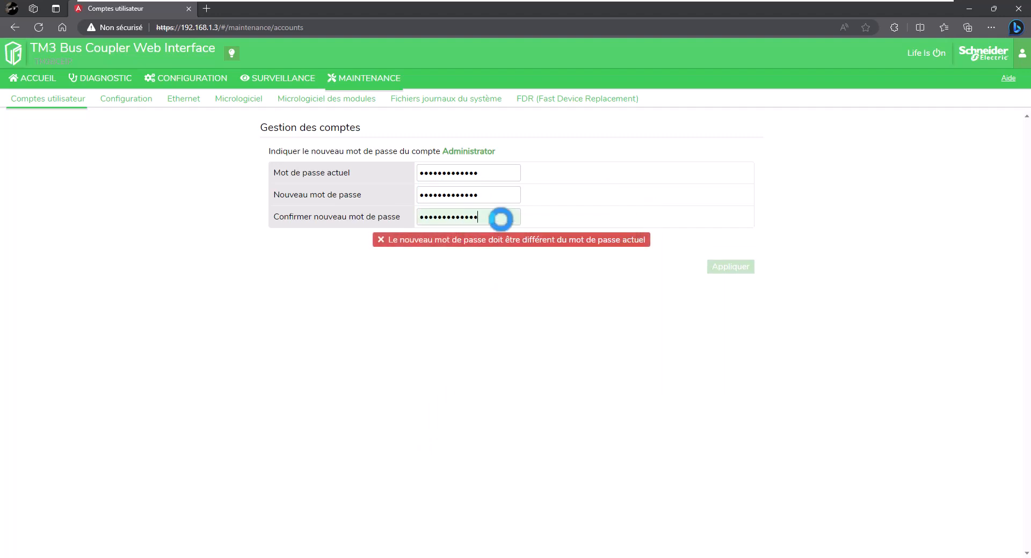
text(1)
click(503, 217)
text(1)
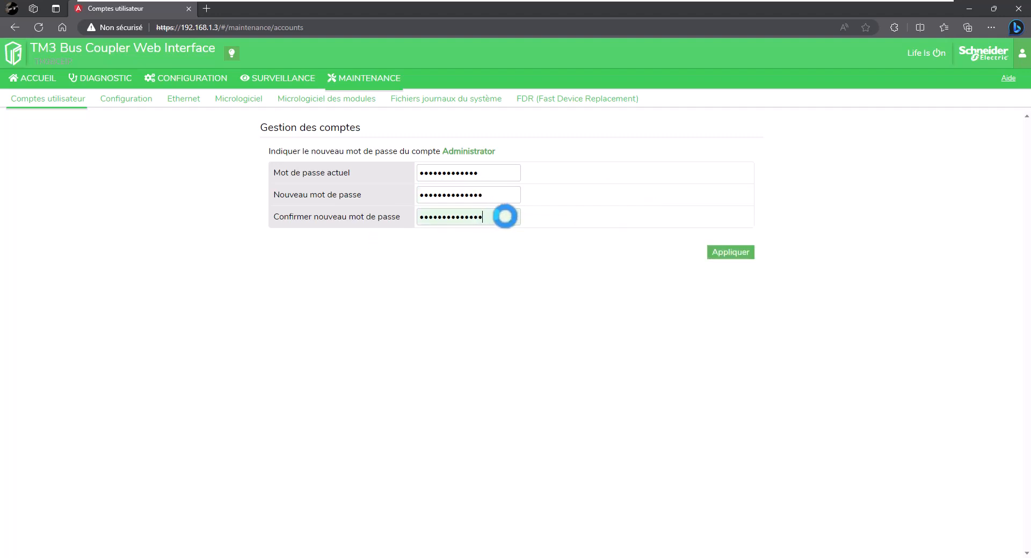
click(735, 253)
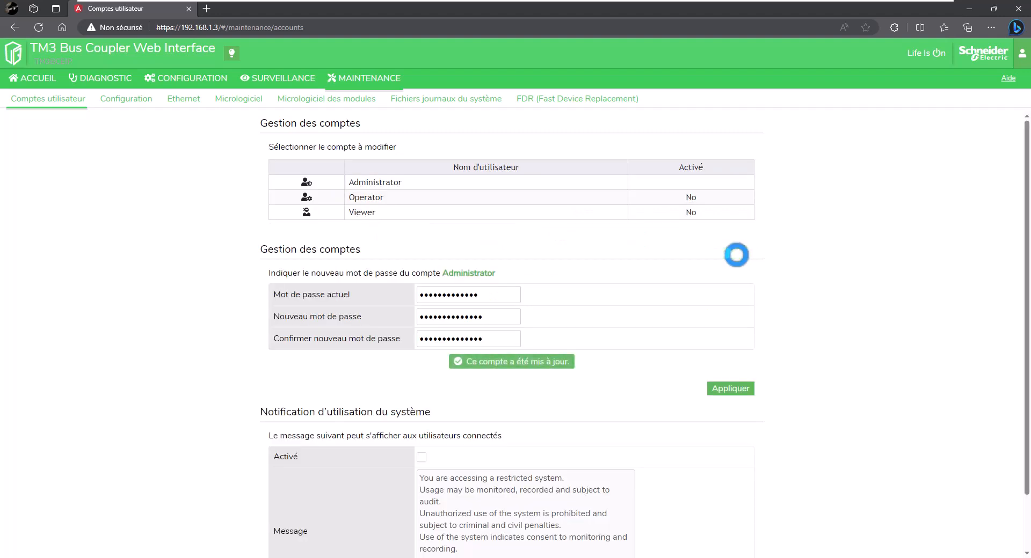
click(574, 98)
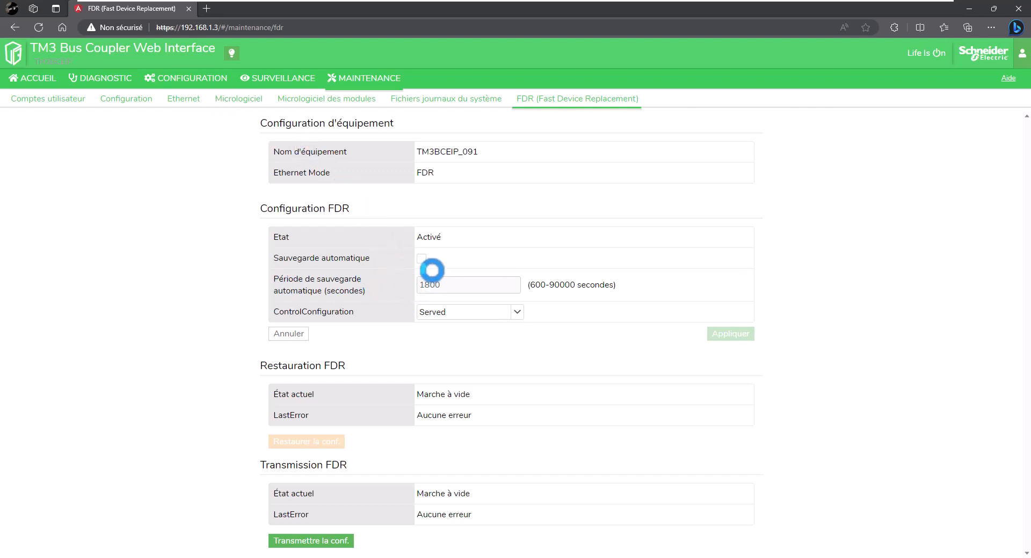
Leave FDR automatic backup unticked and view the Ethernet settings (192.168.1.3, mask 255.255.255.0).
click(421, 258)
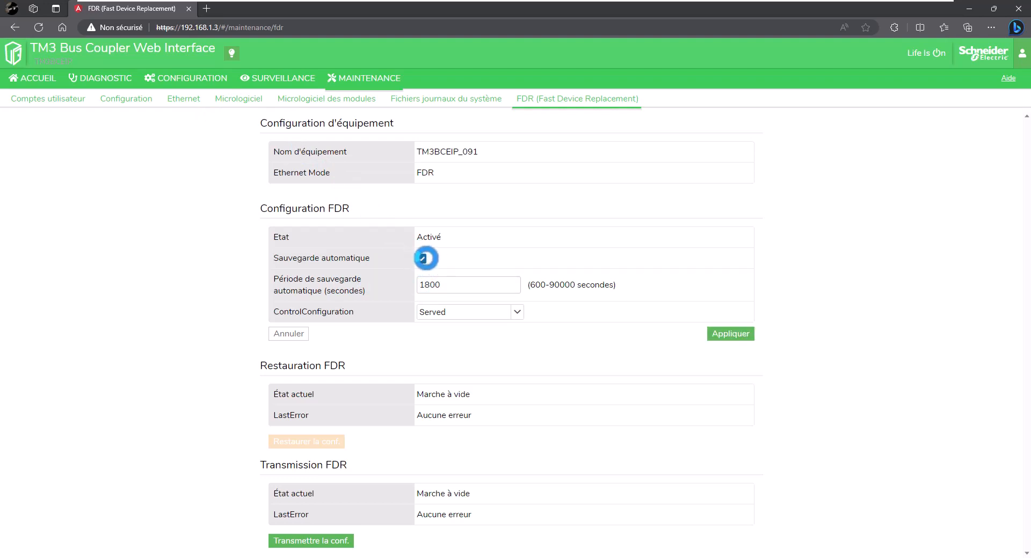
click(423, 258)
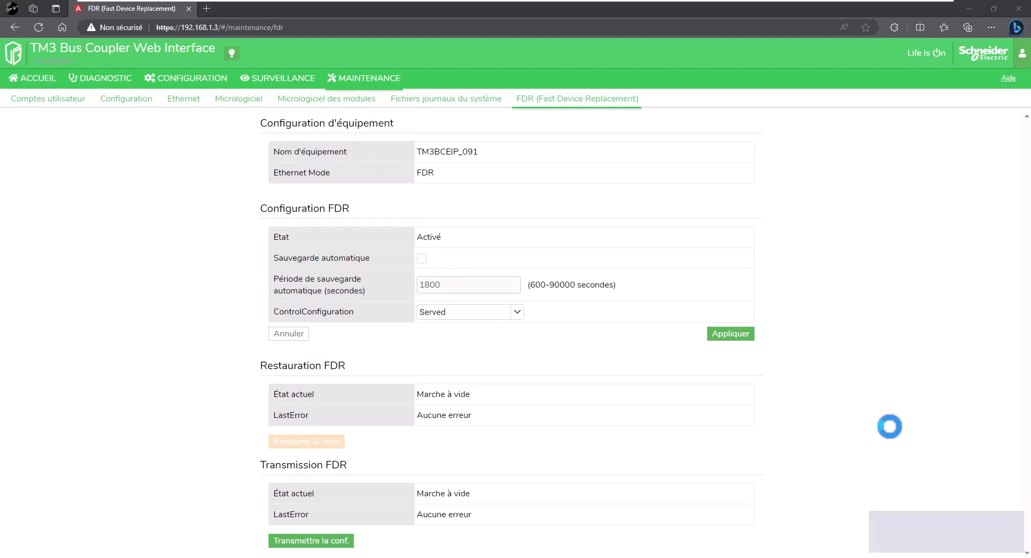
click(178, 98)
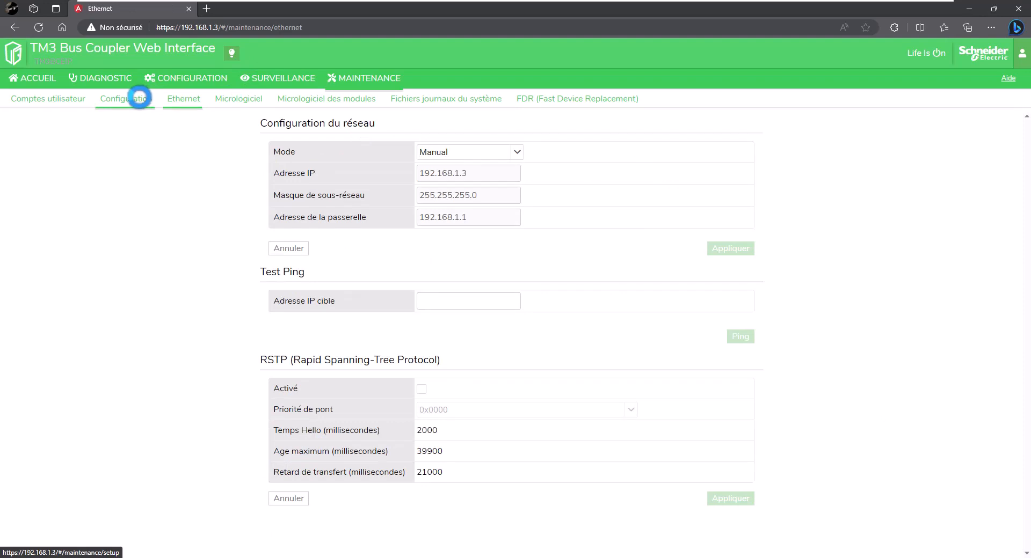
Check the coupler's Configuration, module firmware and coupler firmware pages, then return to the TM3BCEIP overview.
click(139, 97)
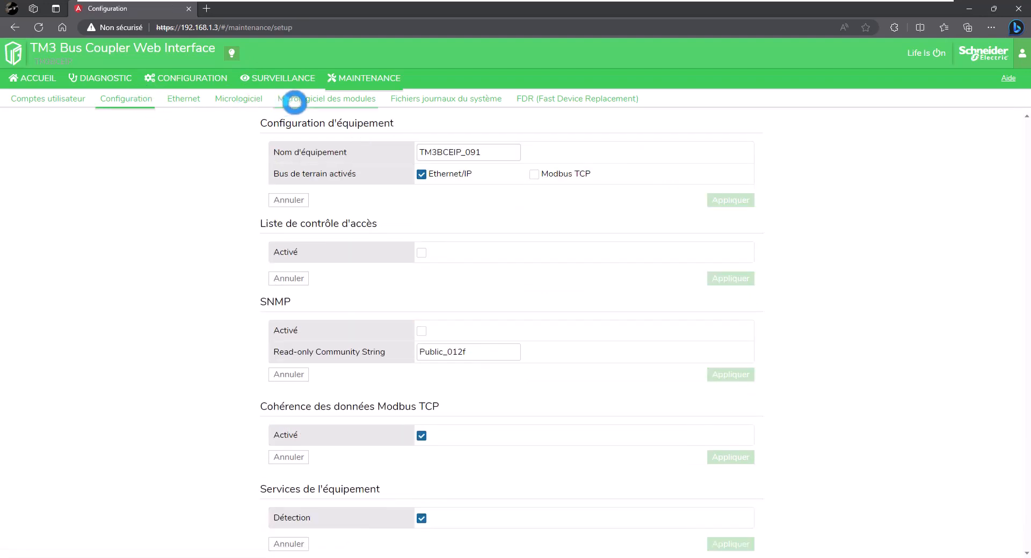
click(295, 100)
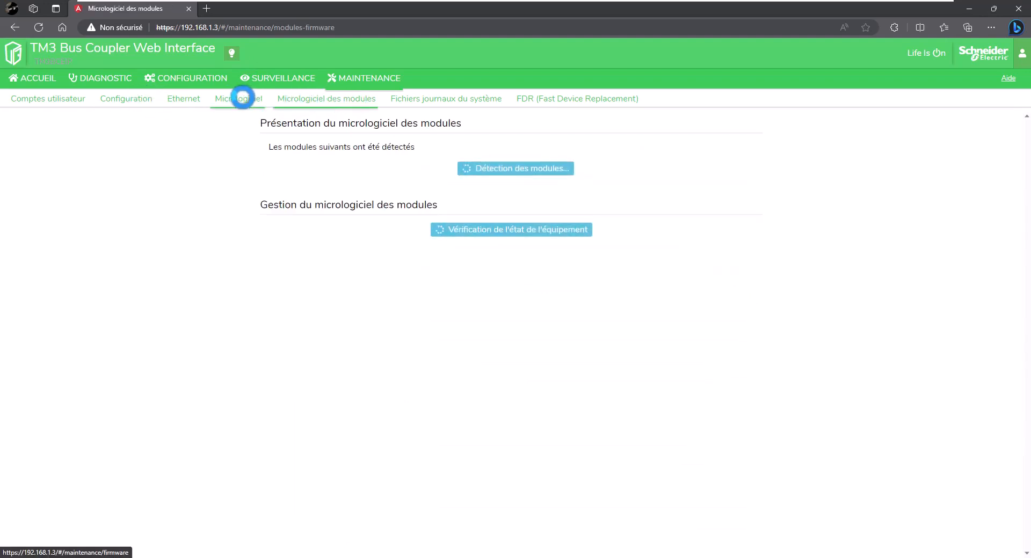
click(240, 98)
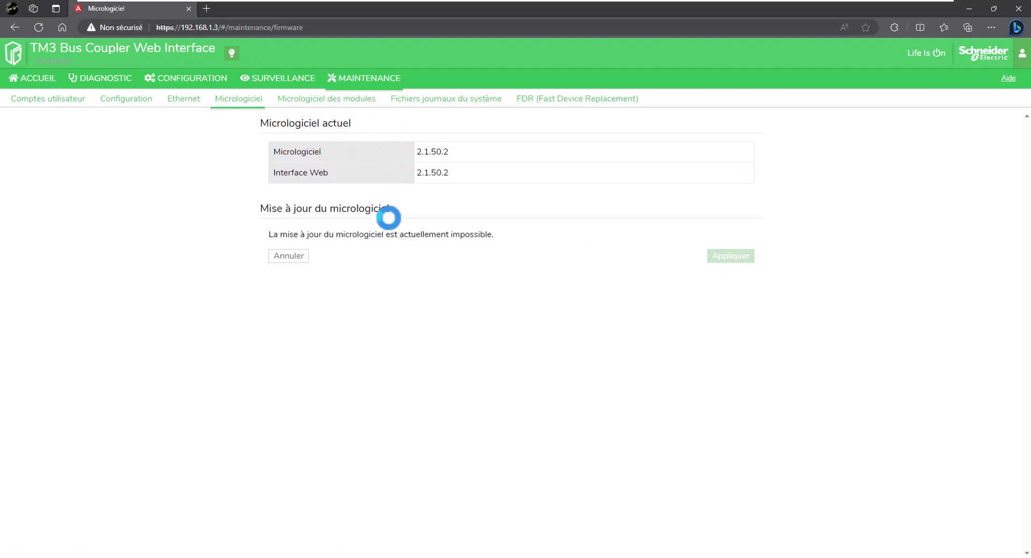
click(47, 80)
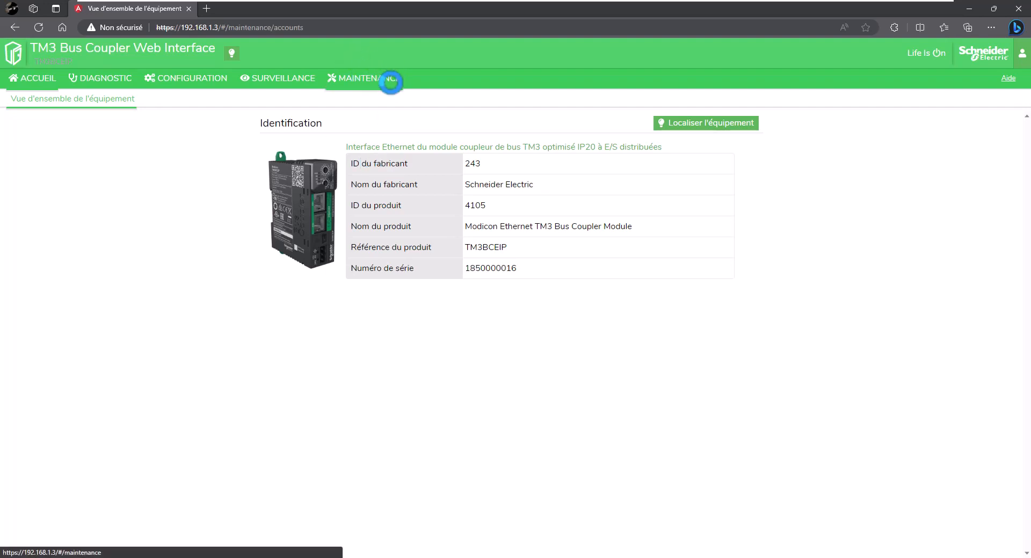
click(392, 79)
Enable FDR automatic backup on TM3BCEIP_091 with an 1800-second period and apply it.
click(537, 98)
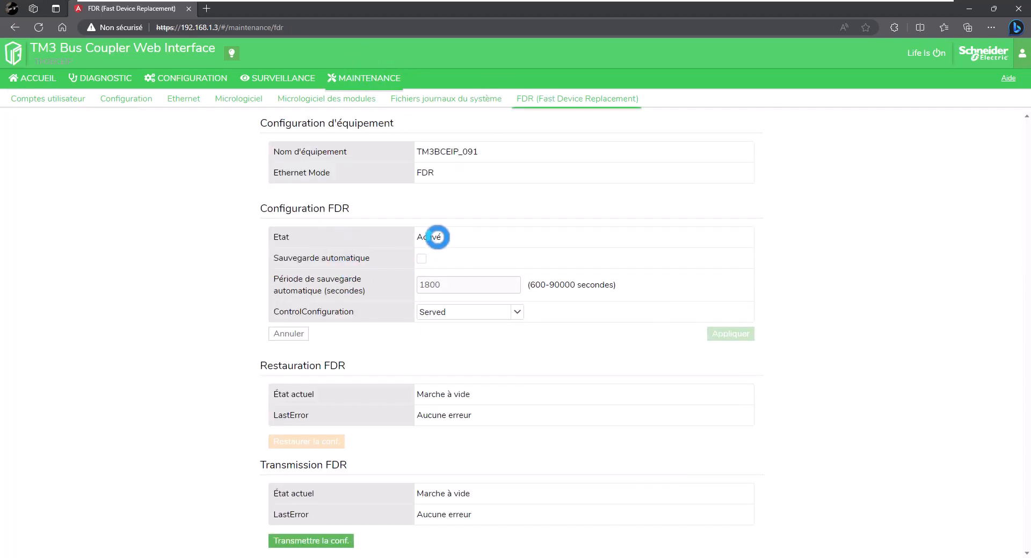
click(421, 259)
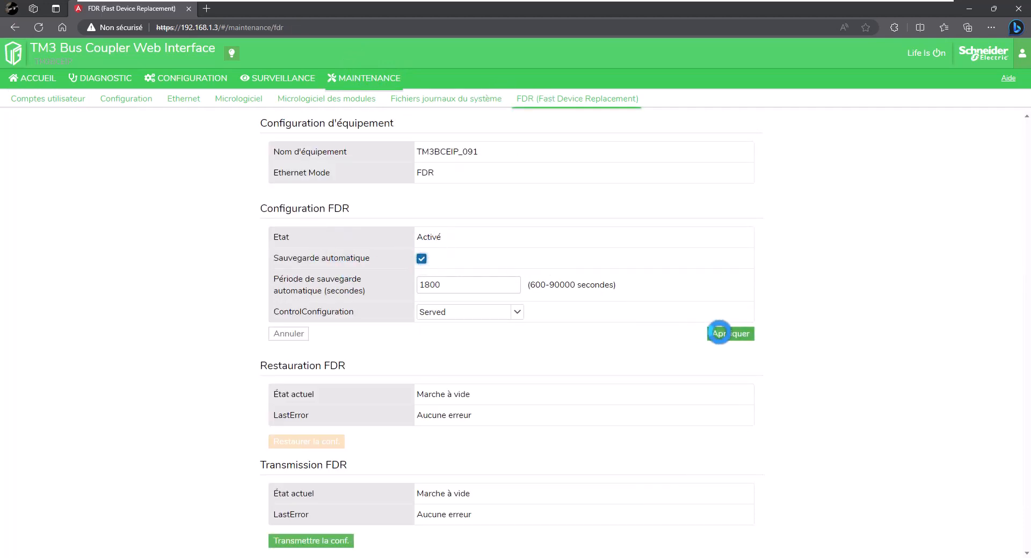
click(732, 333)
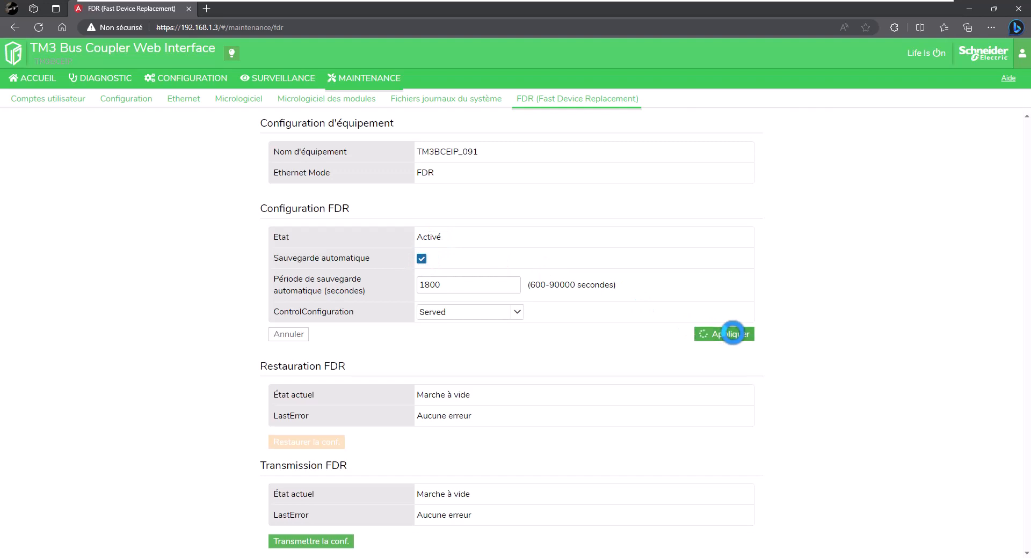